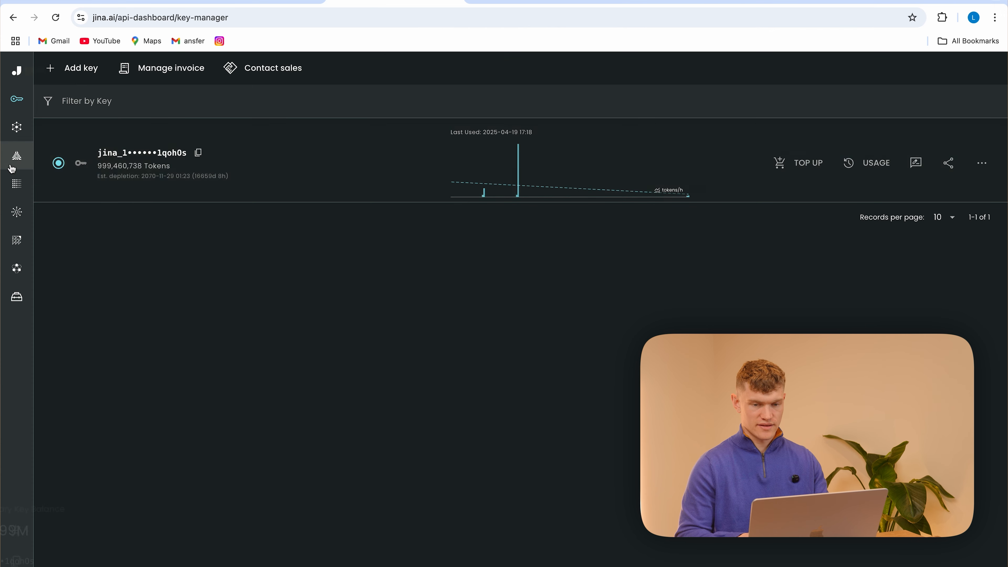
Open the Reader section of the Jina dashboard and bring up the Uber Eats delivery site in a new tab
{"action": "left_click", "coordinate": [51, 128]}
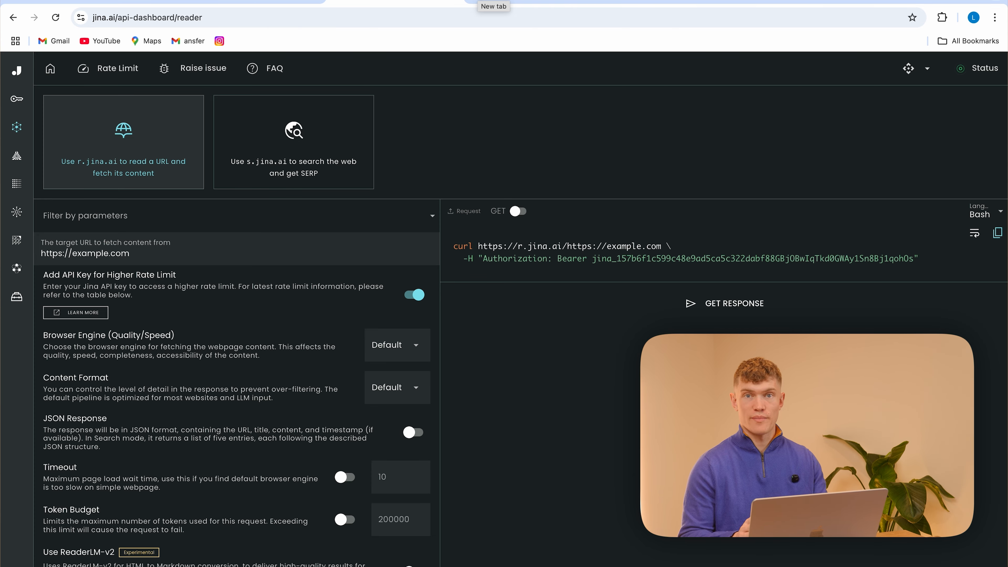
{"action": "left_click", "coordinate": [493, 2]}
{"action": "type", "text": "uber"}
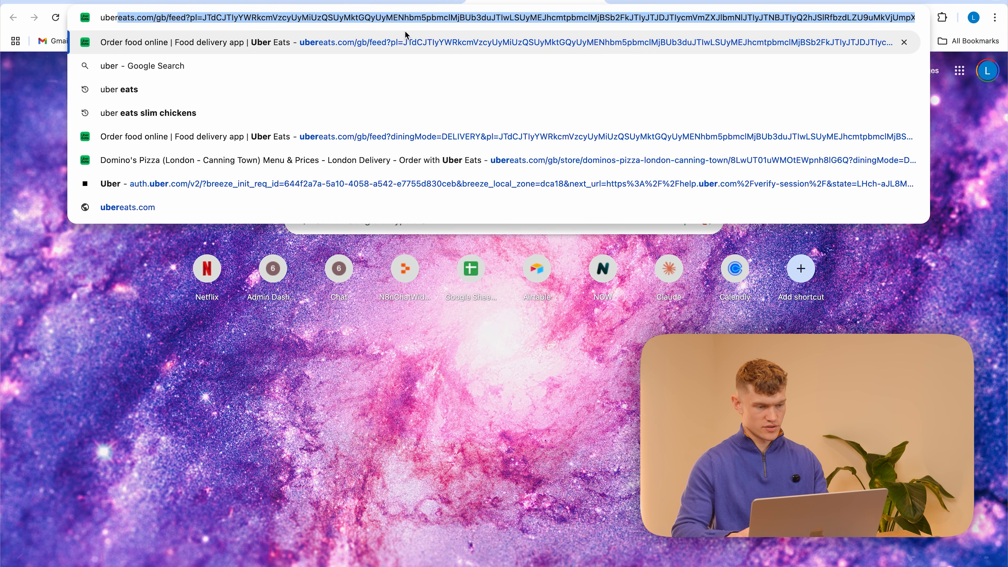
{"action": "left_click", "coordinate": [329, 82]}
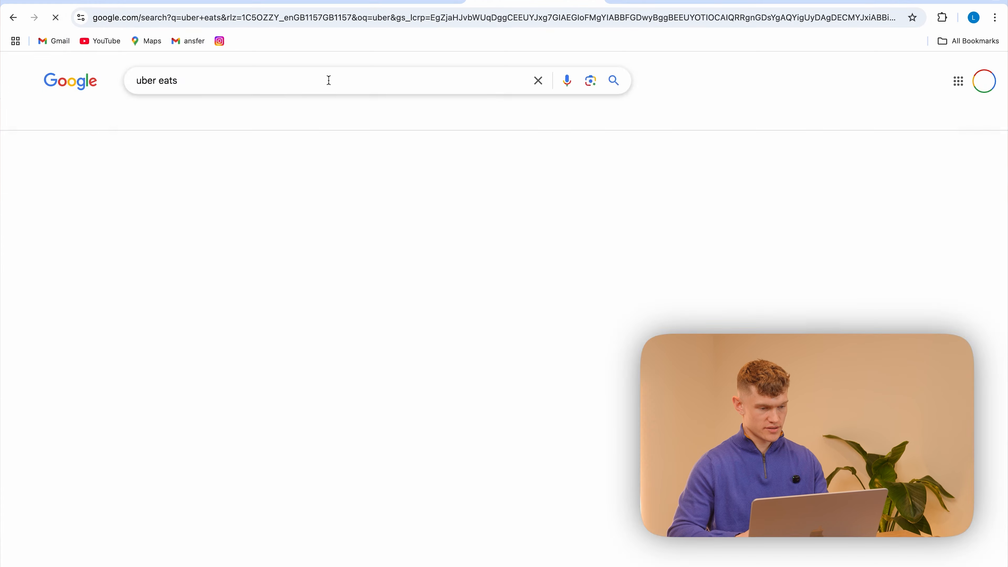
{"action": "left_click", "coordinate": [506, 373]}
{"action": "left_click", "coordinate": [310, 215]}
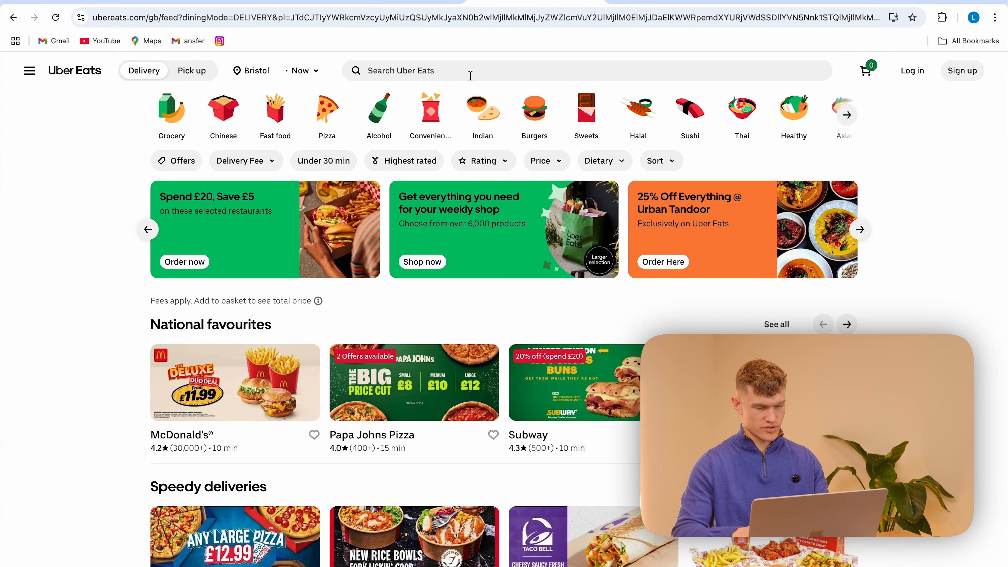
Search Uber Eats for "wingdrop" and look through the WingDrop (Bristol) store page
{"action": "left_click", "coordinate": [470, 72]}
{"action": "type", "text": "wingdrop"}
{"action": "left_click", "coordinate": [408, 140]}
{"action": "scroll", "coordinate": [344, 321], "scroll_direction": "down", "scroll_amount": 8}
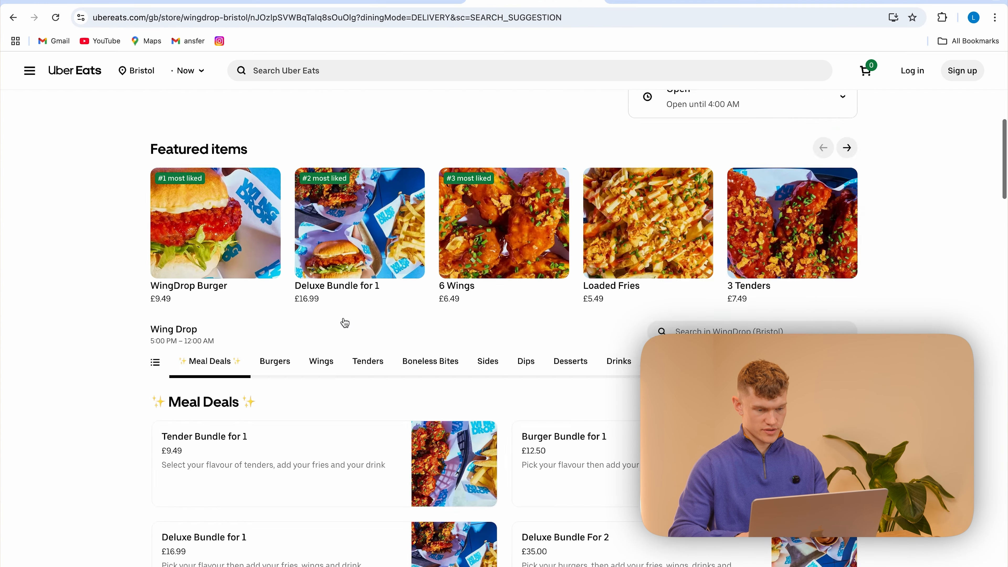
{"action": "scroll", "coordinate": [344, 321], "scroll_direction": "up", "scroll_amount": 8}
Copy the WingDrop (Bristol) store URL and set it as the target URL in Jina Reader, replacing the example address
{"action": "left_click", "coordinate": [205, 19]}
{"action": "left_click", "coordinate": [264, 1]}
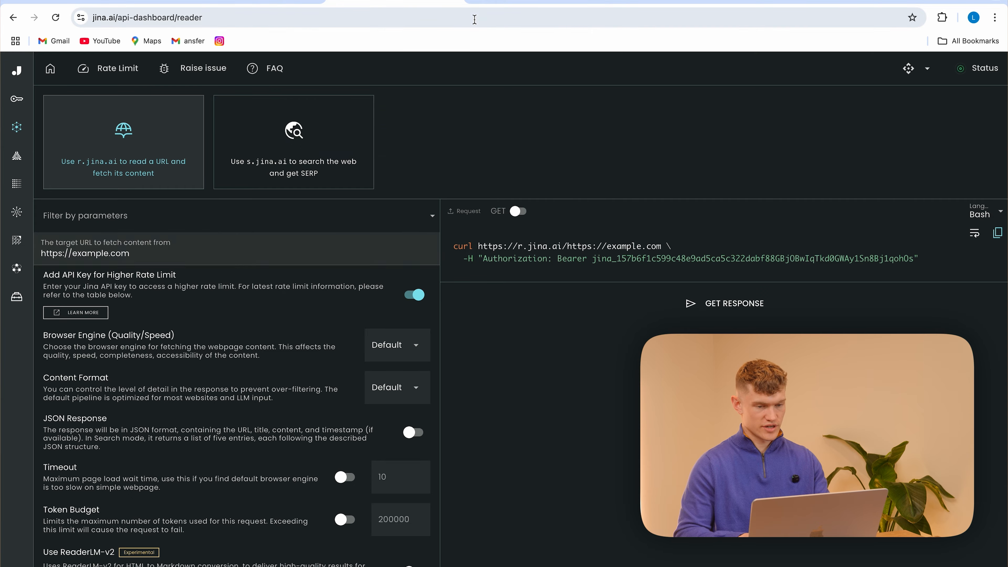
{"action": "left_click", "coordinate": [524, 1]}
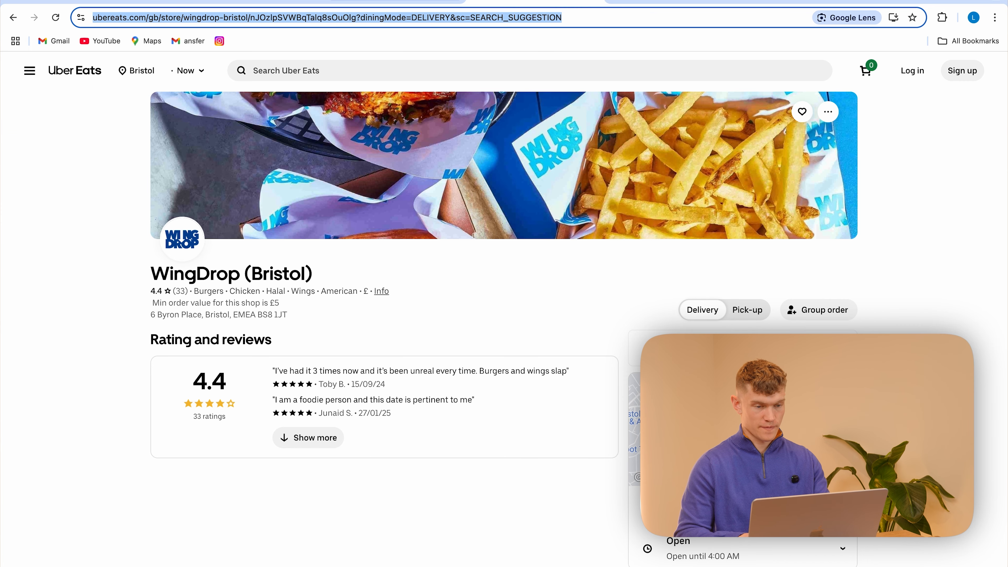
{"action": "left_click", "coordinate": [395, 2]}
{"action": "left_click_drag", "start_coordinate": [139, 253], "coordinate": [34, 255]}
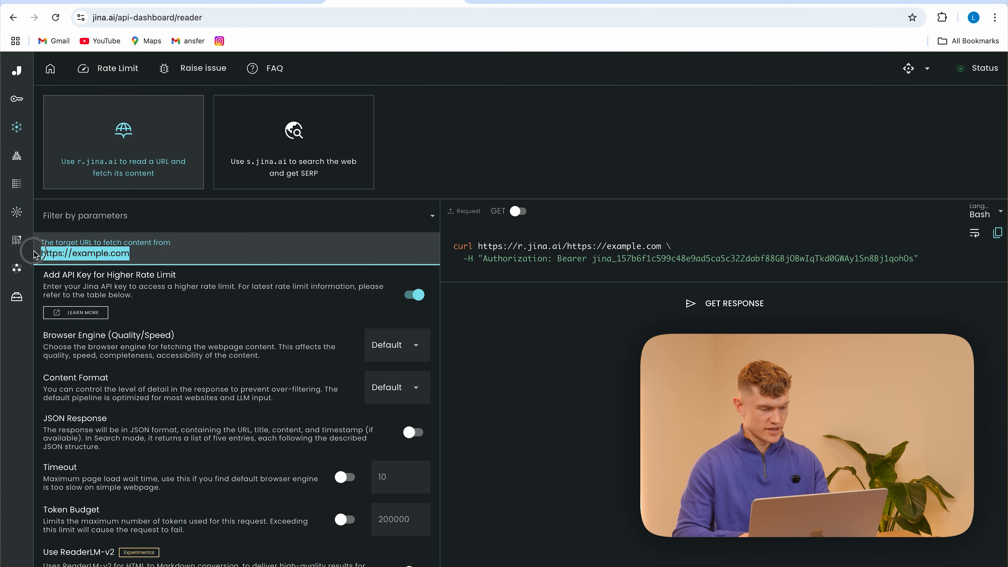
{"action": "type", "text": "https://www.ubereats.com/gb/store/wingdrop-bristol/nJOzlpSVWBqTalq8sOuOlg?diningMode=DELIVERY&sc=SEARCH_SUGGESTION"}
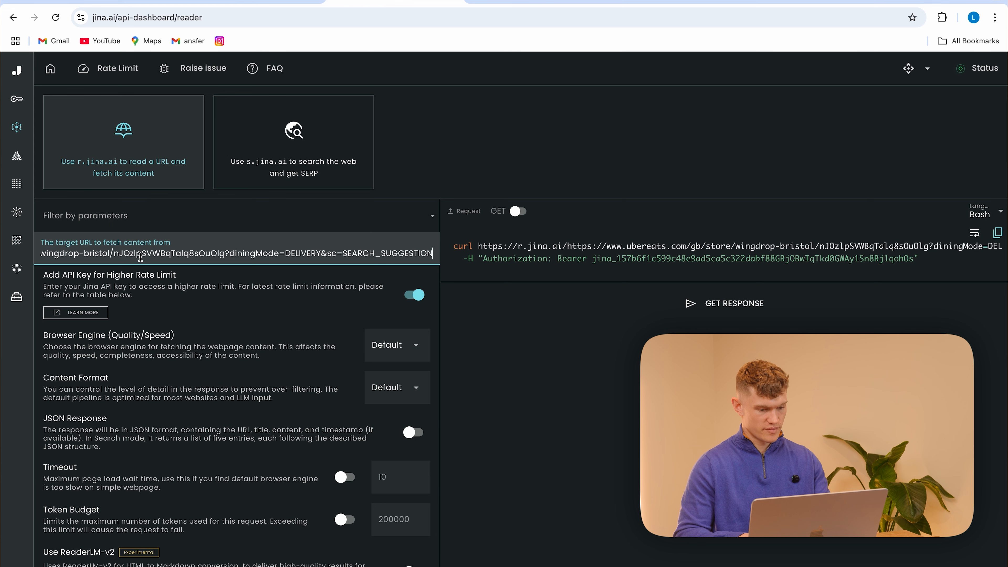
Enable Stream Mode in the Jina Reader parameters
{"action": "scroll", "coordinate": [239, 403], "scroll_direction": "down", "scroll_amount": 1}
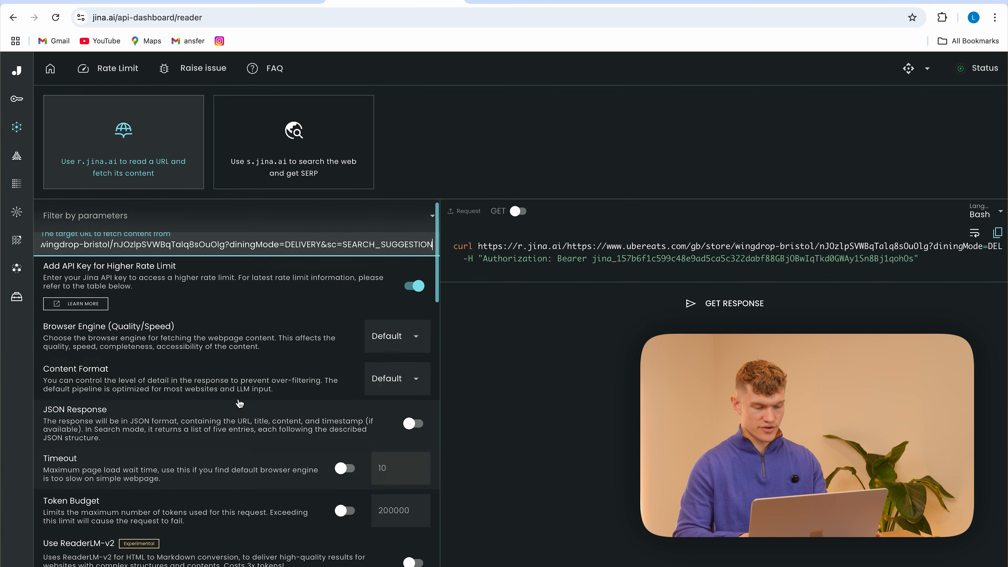
{"action": "scroll", "coordinate": [239, 403], "scroll_direction": "up", "scroll_amount": 1}
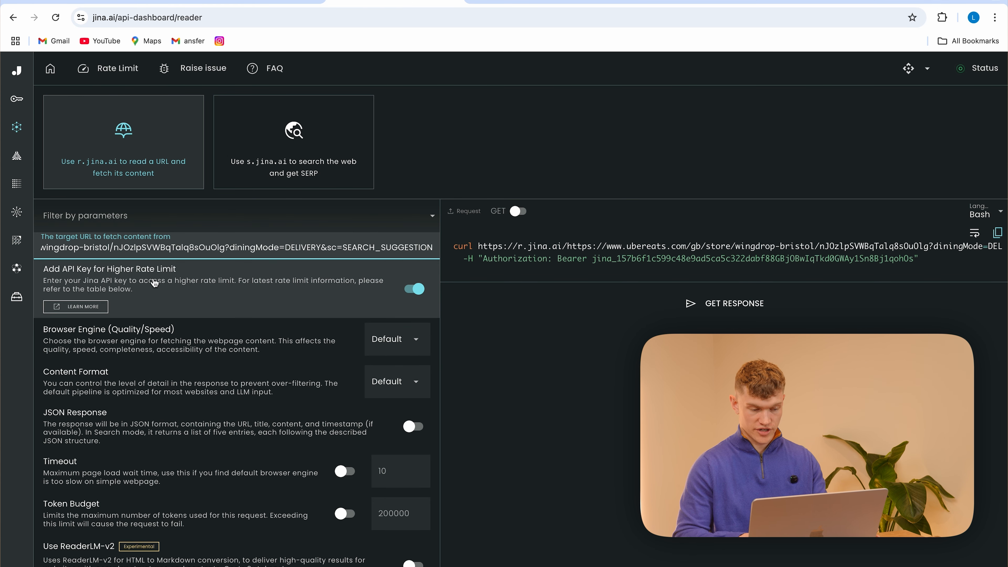
{"action": "scroll", "coordinate": [331, 299], "scroll_direction": "down", "scroll_amount": 20}
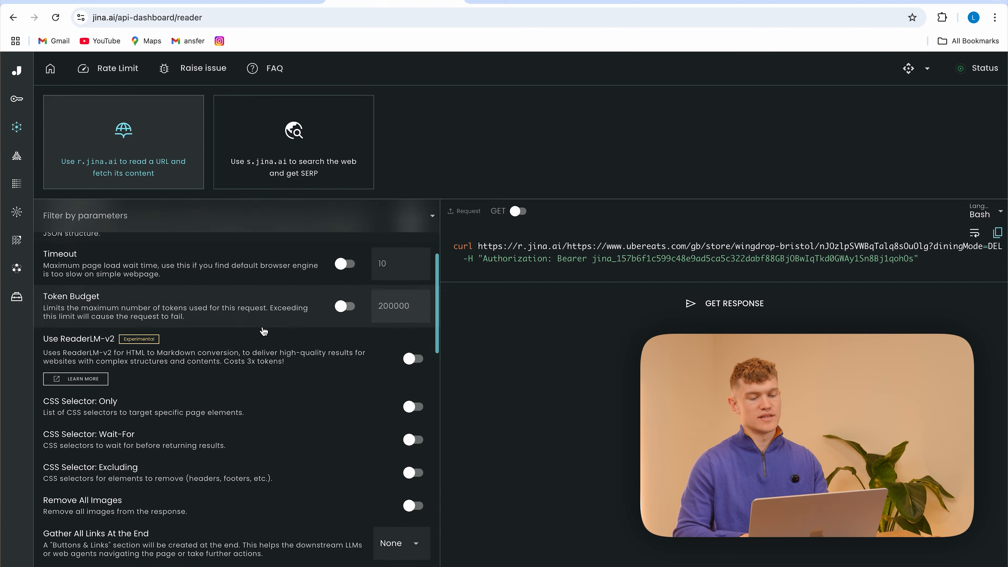
{"action": "scroll", "coordinate": [264, 331], "scroll_direction": "down", "scroll_amount": 7}
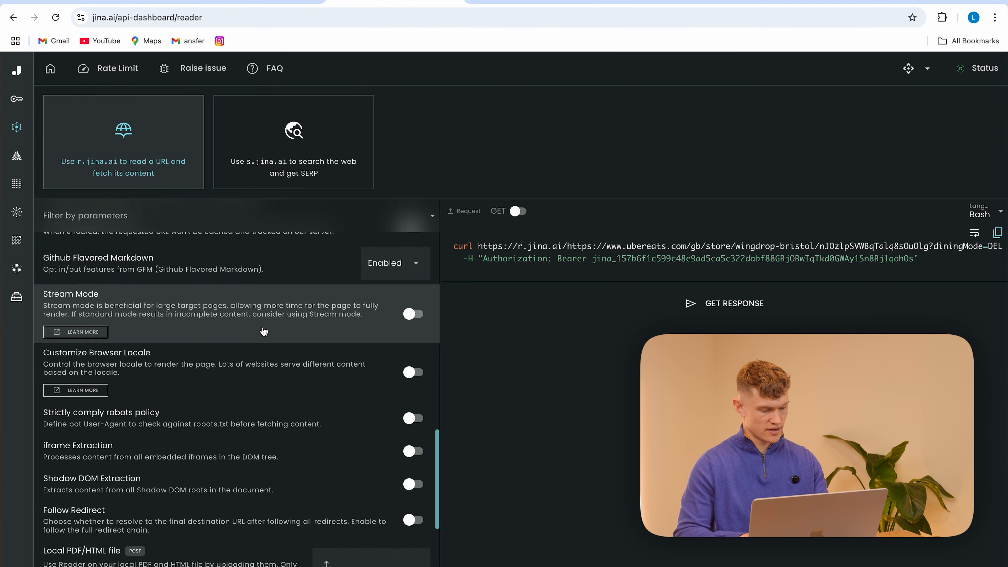
{"action": "scroll", "coordinate": [263, 331], "scroll_direction": "up", "scroll_amount": 2}
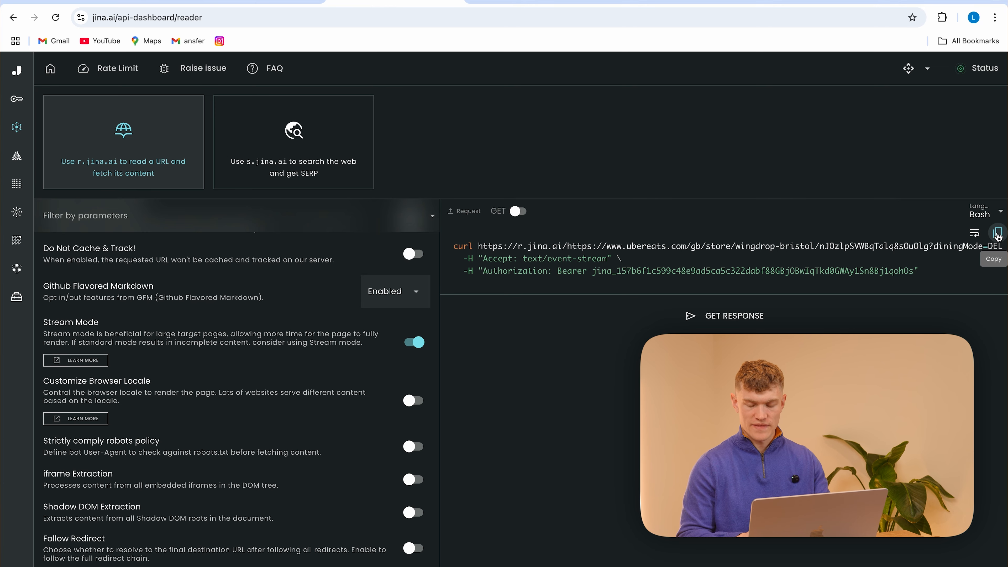
Get the Reader response for the WingDrop page and examine the returned menu items and prices
{"action": "left_click", "coordinate": [712, 326]}
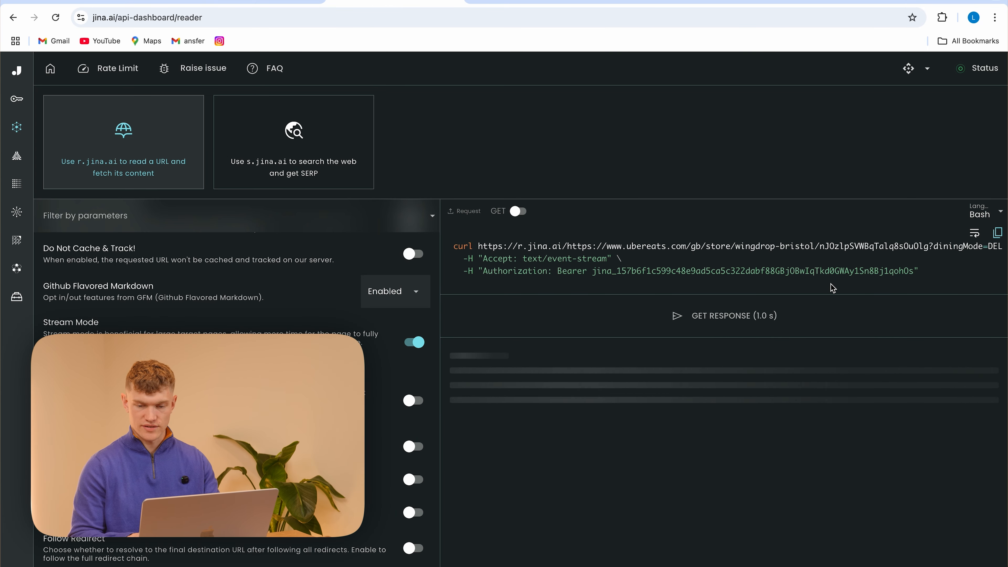
{"action": "left_click", "coordinate": [998, 233]}
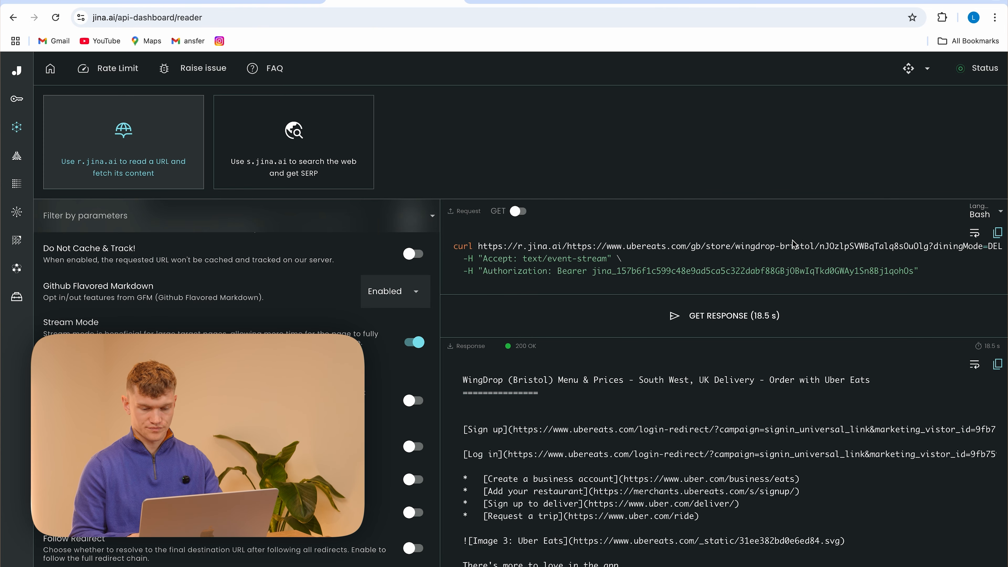
{"action": "scroll", "coordinate": [721, 492], "scroll_direction": "down", "scroll_amount": 10}
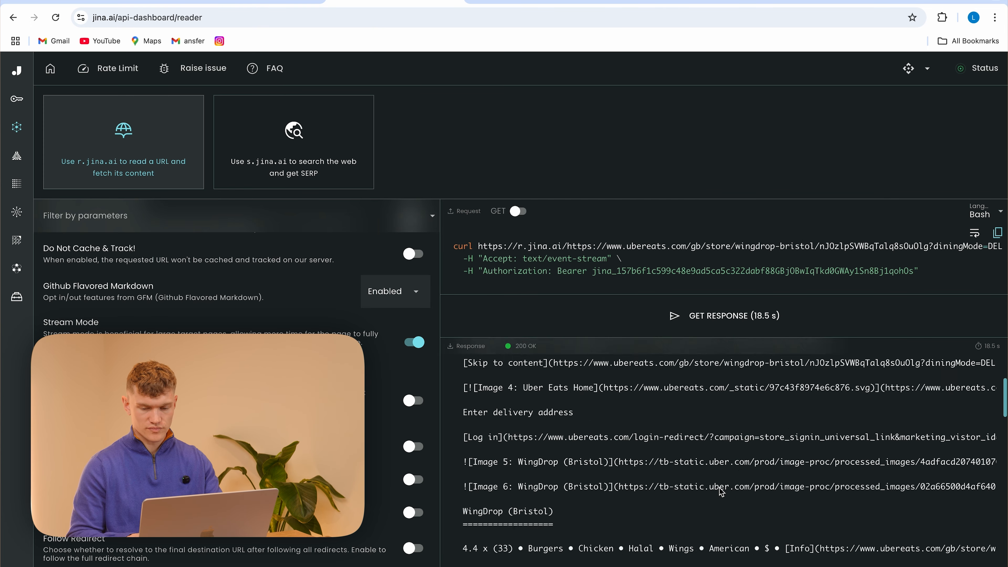
{"action": "scroll", "coordinate": [721, 492], "scroll_direction": "down", "scroll_amount": 15}
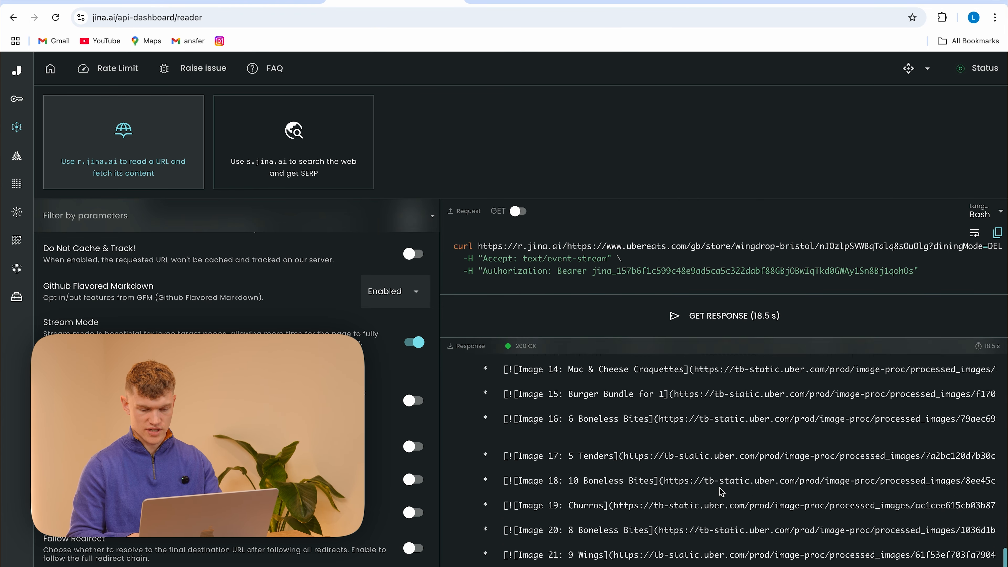
{"action": "scroll", "coordinate": [722, 492], "scroll_direction": "down", "scroll_amount": 3}
{"action": "scroll", "coordinate": [725, 232], "scroll_direction": "down", "scroll_amount": 1}
{"action": "scroll", "coordinate": [725, 233], "scroll_direction": "up", "scroll_amount": 1}
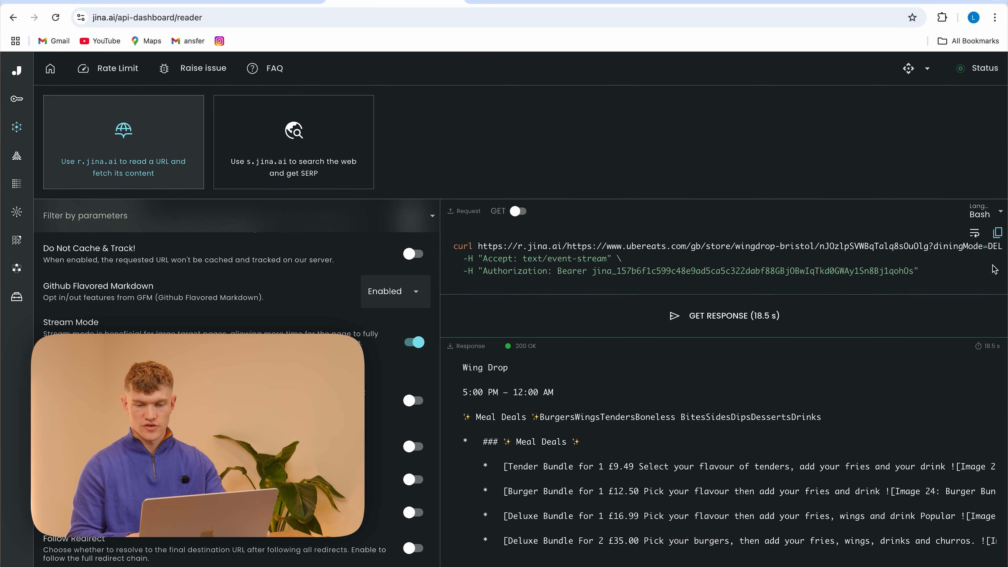
Change the Reader request to POST, copy its cURL command and switch to the n8n Pricing Analysis workflow
{"action": "left_click", "coordinate": [516, 213]}
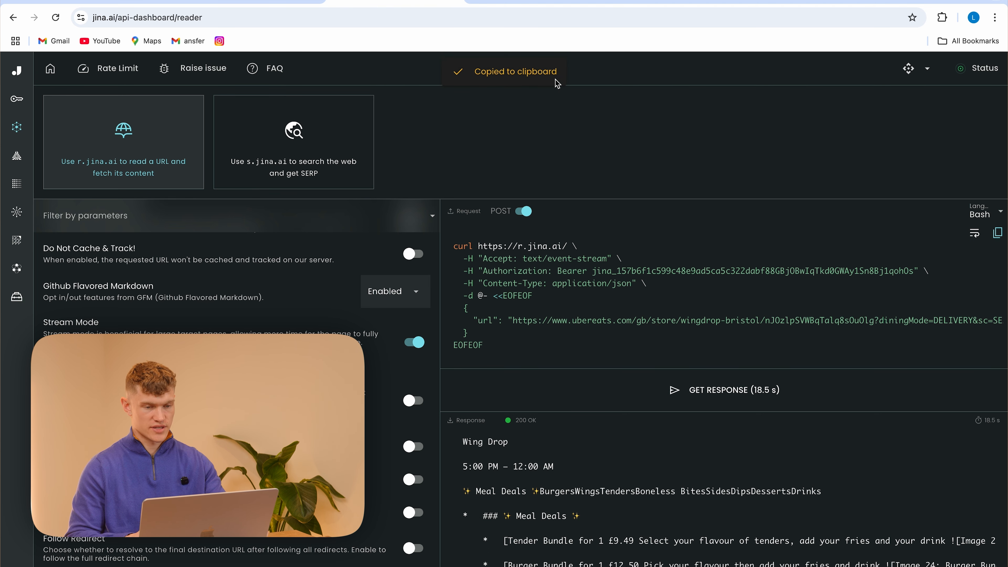
{"action": "left_click", "coordinate": [247, 3]}
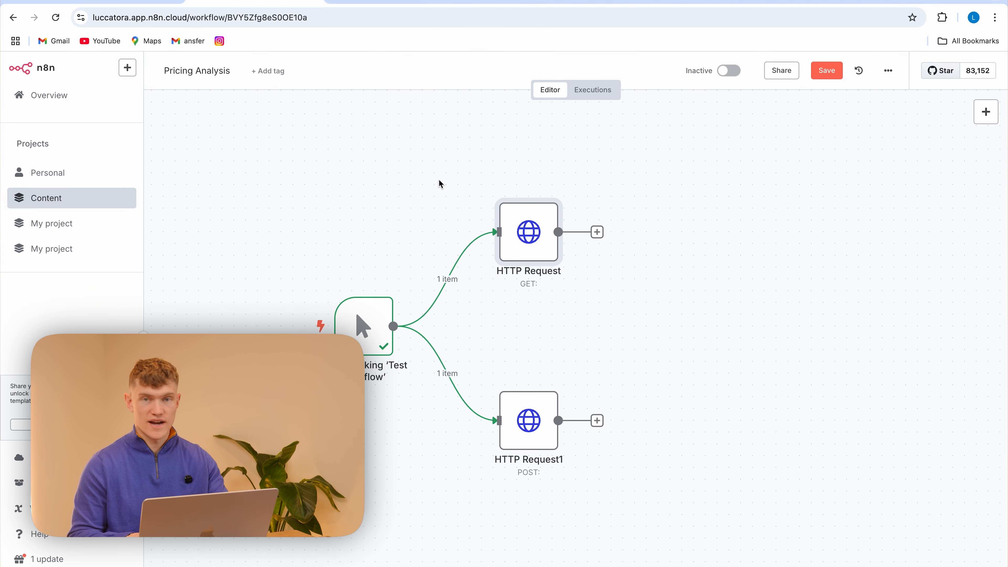
Import the copied WingDrop cURL command, including its API key, into the HTTP Request node and check the imported POST parameters
{"action": "double_click", "coordinate": [535, 243]}
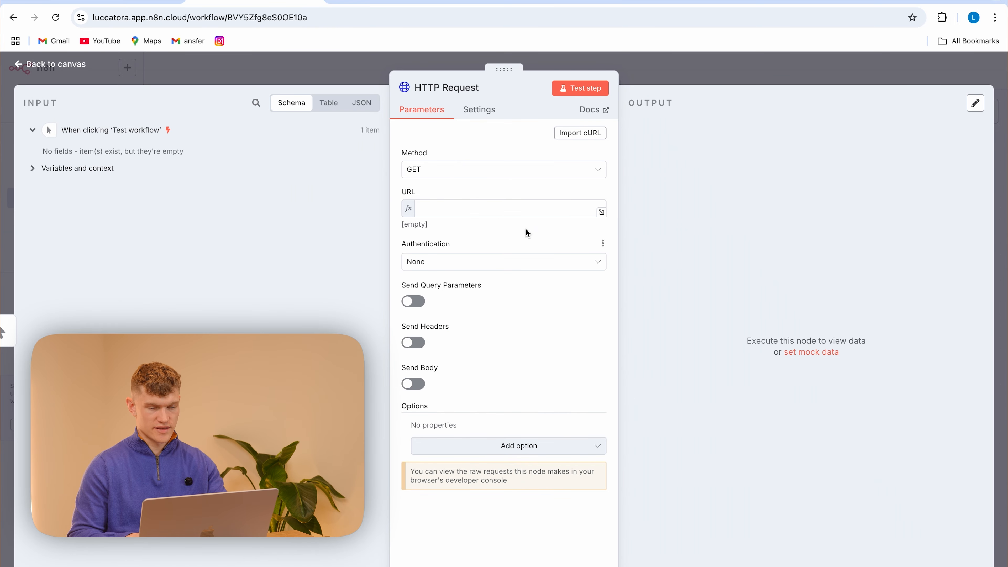
{"action": "left_click", "coordinate": [450, 170]}
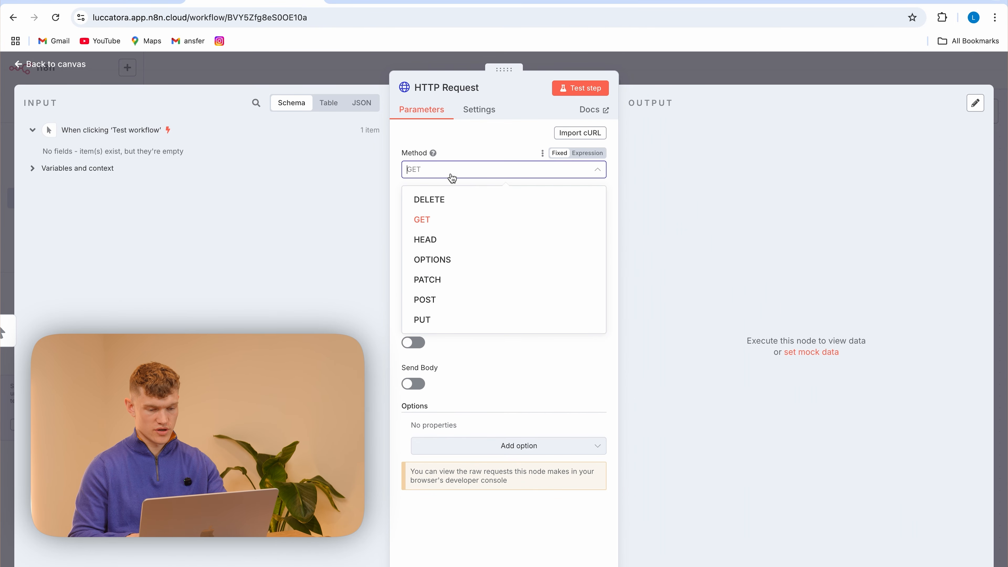
{"action": "left_click", "coordinate": [447, 303]}
{"action": "left_click", "coordinate": [576, 132]}
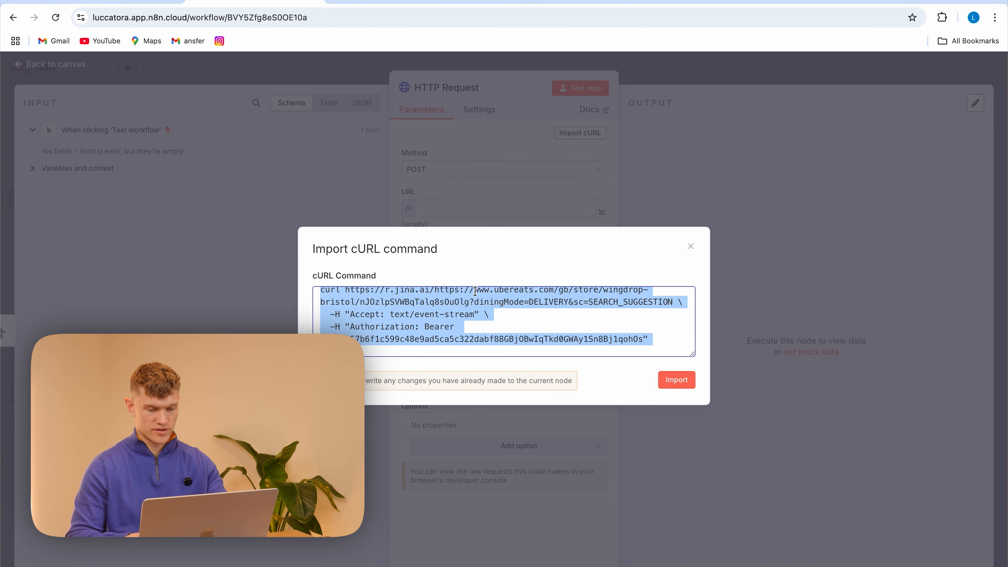
{"action": "key", "text": "super+v"}
{"action": "scroll", "coordinate": [519, 312], "scroll_direction": "down", "scroll_amount": 3}
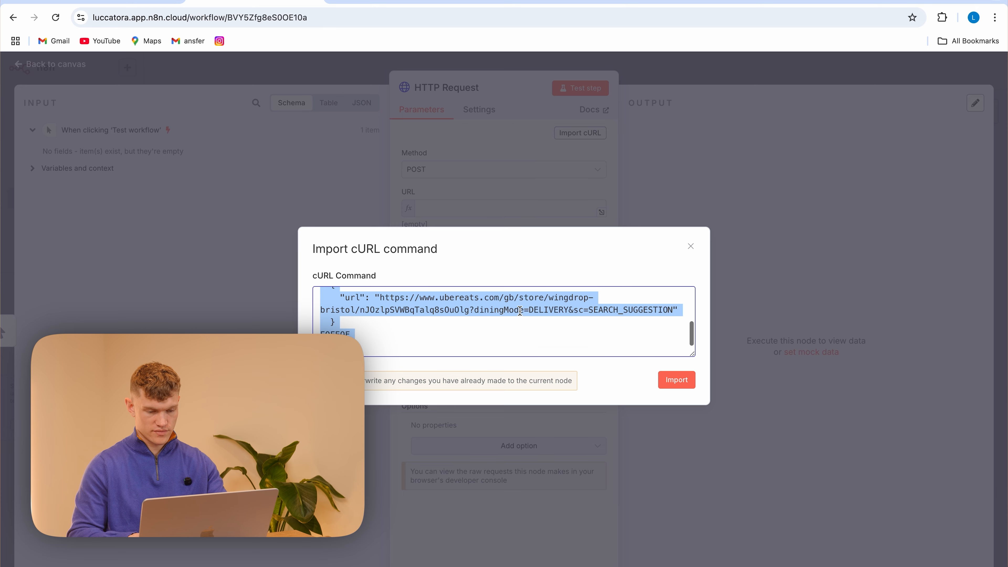
{"action": "left_click", "coordinate": [678, 381]}
{"action": "scroll", "coordinate": [489, 315], "scroll_direction": "down", "scroll_amount": 8}
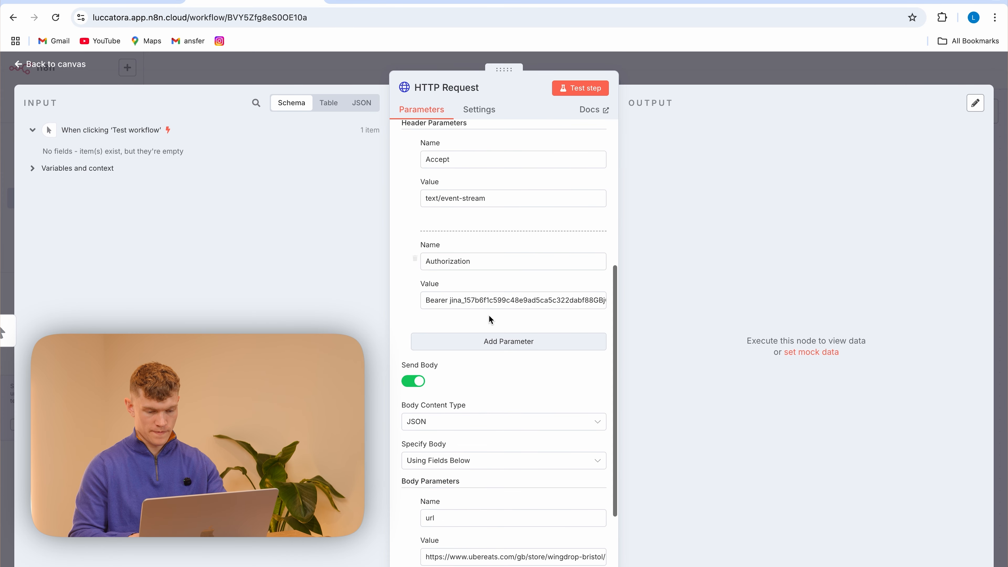
{"action": "scroll", "coordinate": [489, 315], "scroll_direction": "up", "scroll_amount": 9}
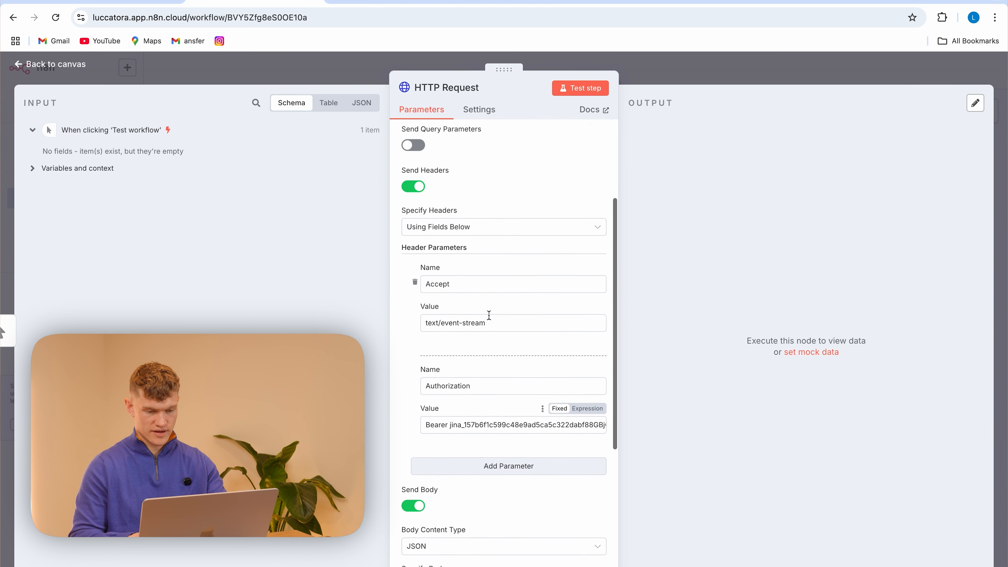
{"action": "scroll", "coordinate": [489, 316], "scroll_direction": "up", "scroll_amount": 2}
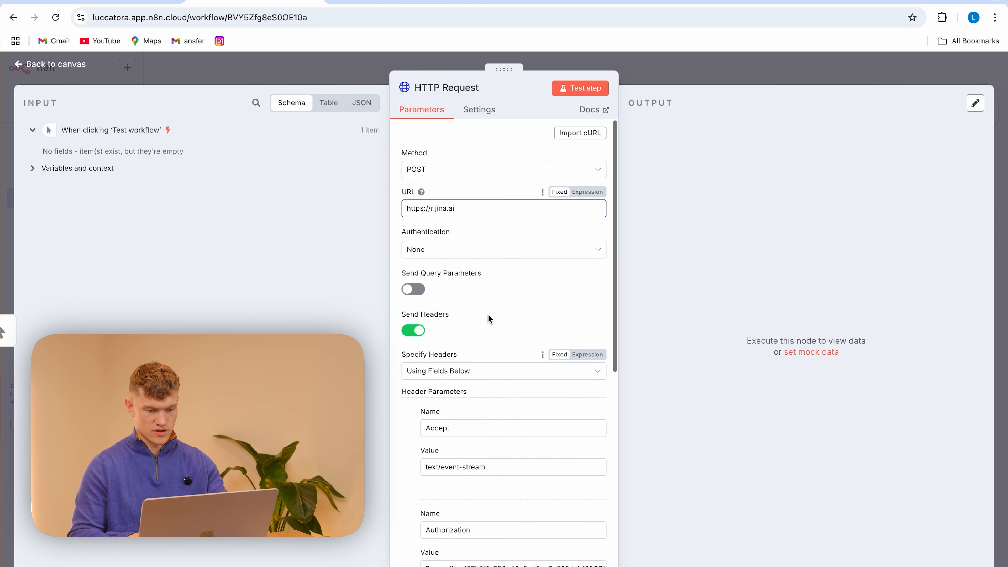
{"action": "left_click", "coordinate": [350, 68]}
Switch to Uber Eats, search for "birdbox" and open the Bird Box (Bristol Cabot Circus) store page
{"action": "left_click", "coordinate": [508, 2]}
{"action": "left_click", "coordinate": [119, 165]}
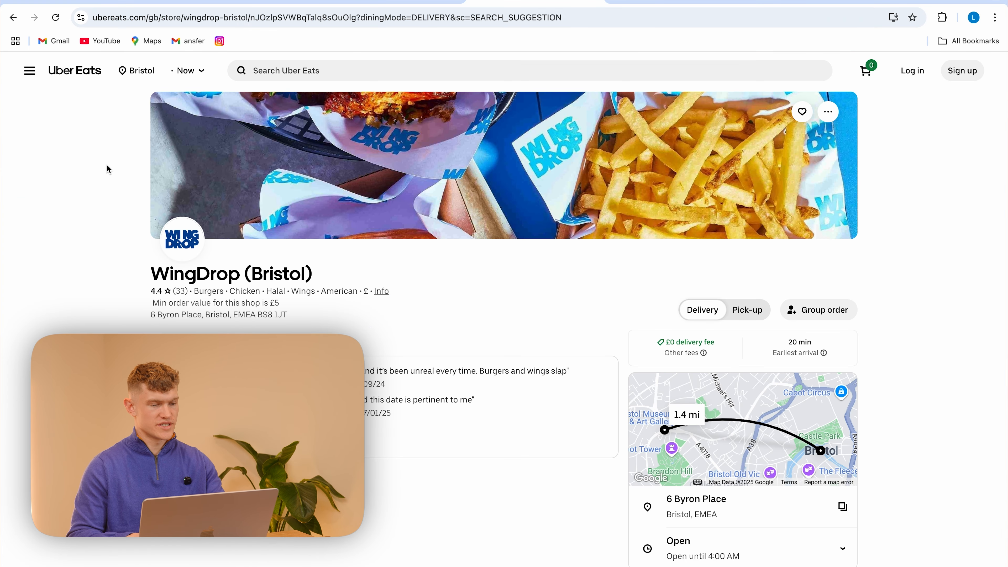
{"action": "left_click", "coordinate": [298, 72]}
{"action": "type", "text": "birdbox"}
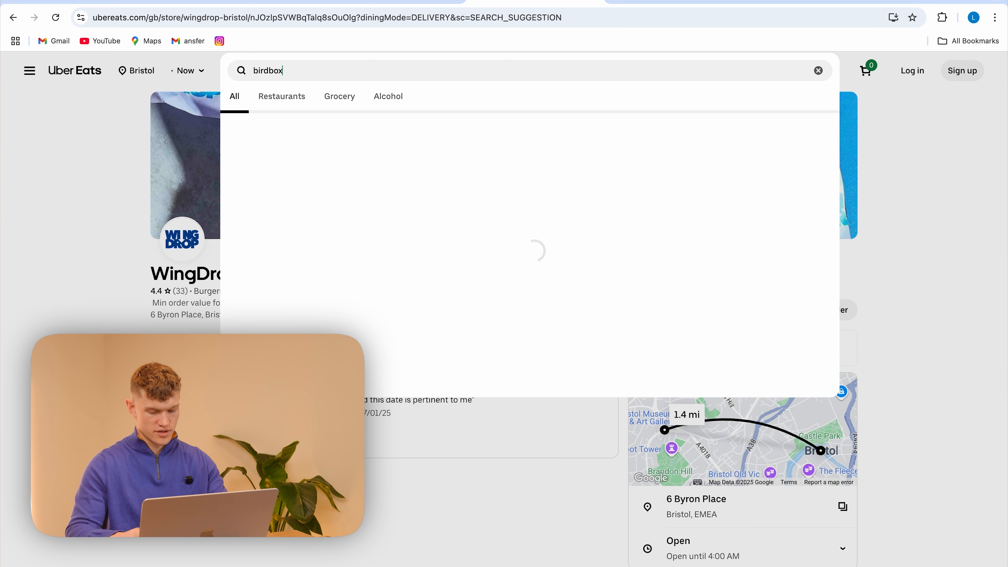
{"action": "left_click", "coordinate": [316, 154]}
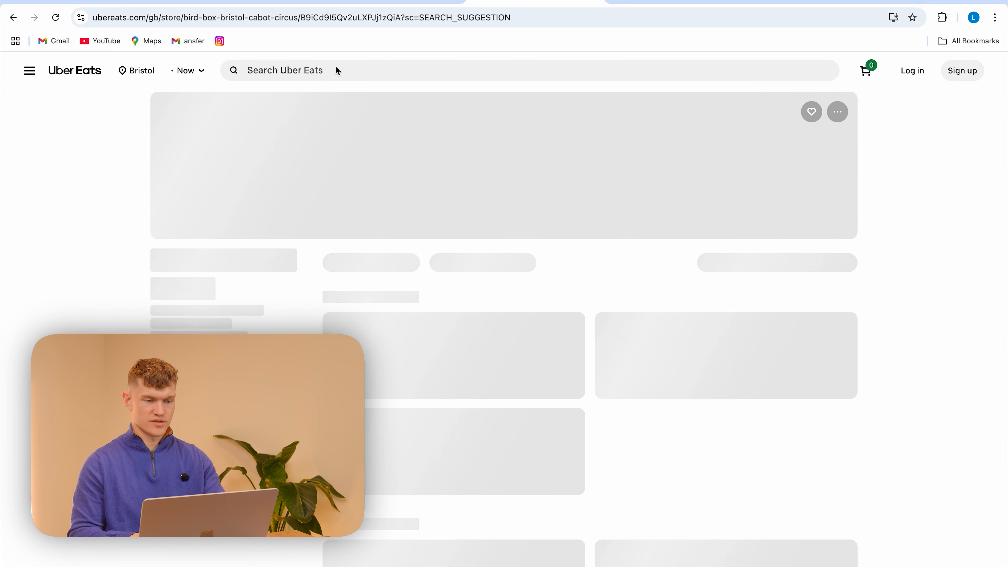
{"action": "scroll", "coordinate": [335, 159], "scroll_direction": "down", "scroll_amount": 4}
Copy the Bird Box store URL and set it as the target URL in Jina Reader
{"action": "left_click", "coordinate": [279, 20]}
{"action": "key", "text": "ctrl+c"}
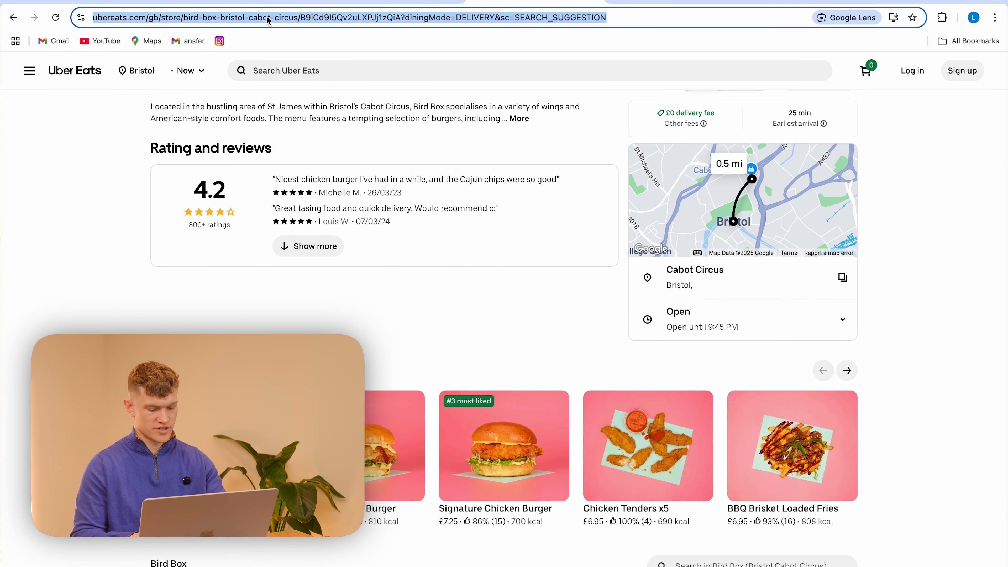
{"action": "left_click", "coordinate": [387, 2]}
{"action": "scroll", "coordinate": [210, 266], "scroll_direction": "up", "scroll_amount": 10}
{"action": "triple_click", "coordinate": [307, 253]}
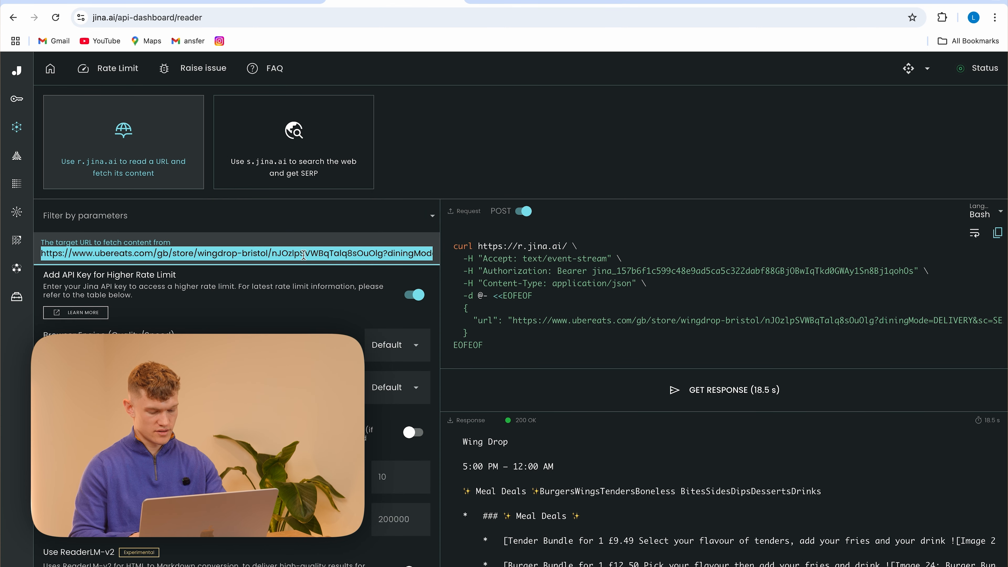
{"action": "key", "text": "ctrl+v"}
Copy the POST cURL command for the Bird Box page and switch to the n8n Pricing Analysis workflow
{"action": "left_click", "coordinate": [836, 225]}
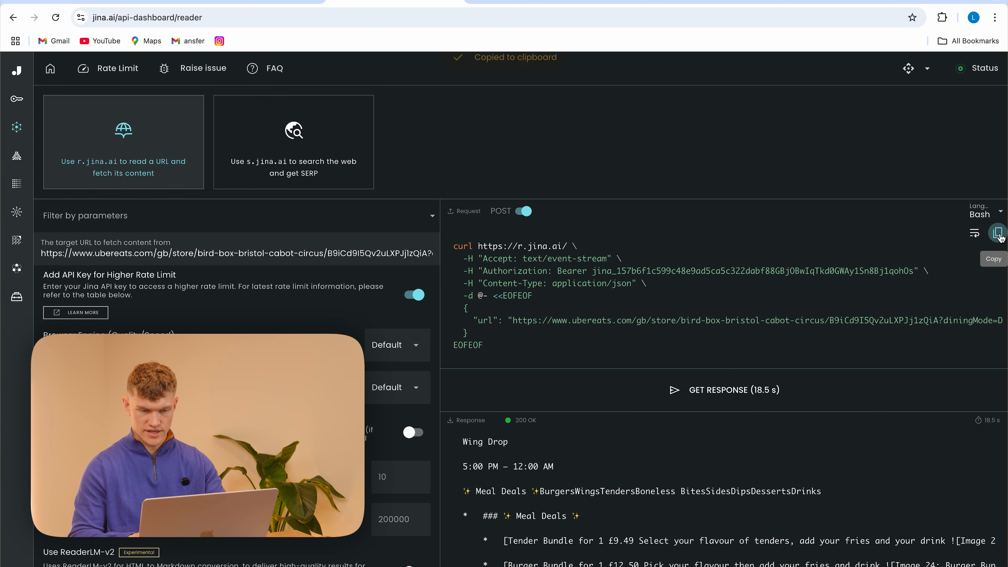
{"action": "left_click", "coordinate": [259, 2]}
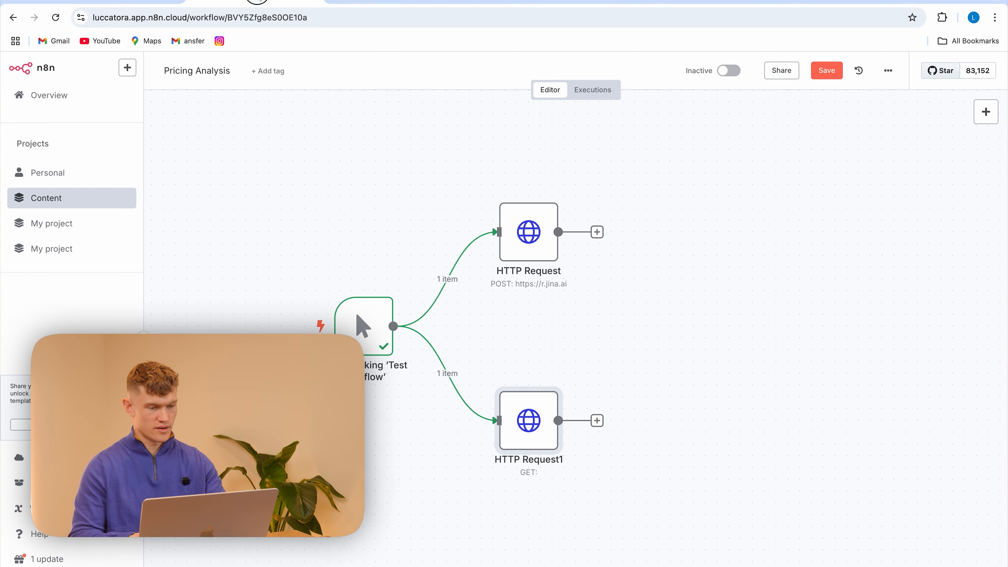
Set the HTTP Request1 node to POST, import the copied Bird Box cURL command including its API key, and save the workflow
{"action": "double_click", "coordinate": [530, 414]}
{"action": "left_click", "coordinate": [461, 165]}
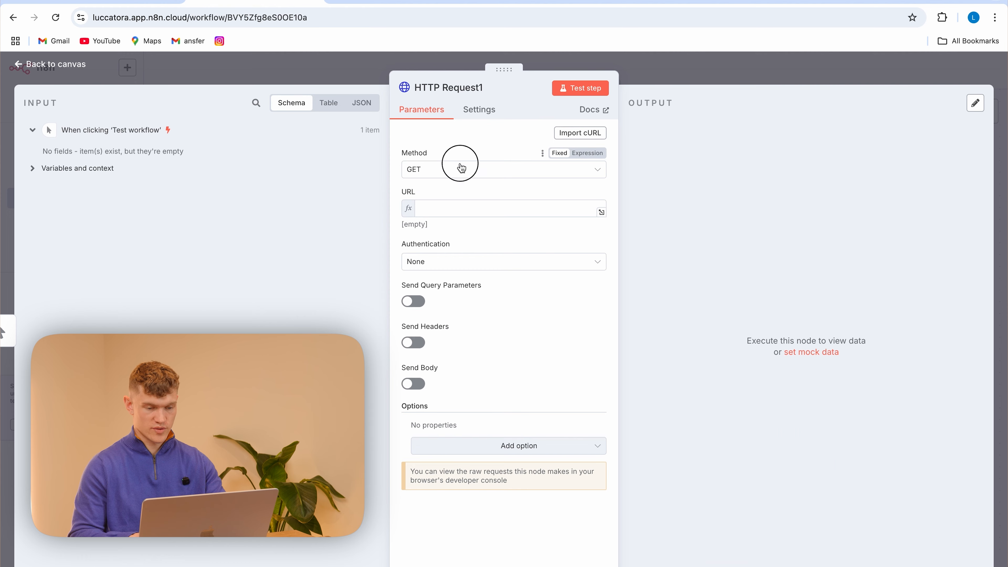
{"action": "left_click", "coordinate": [446, 300]}
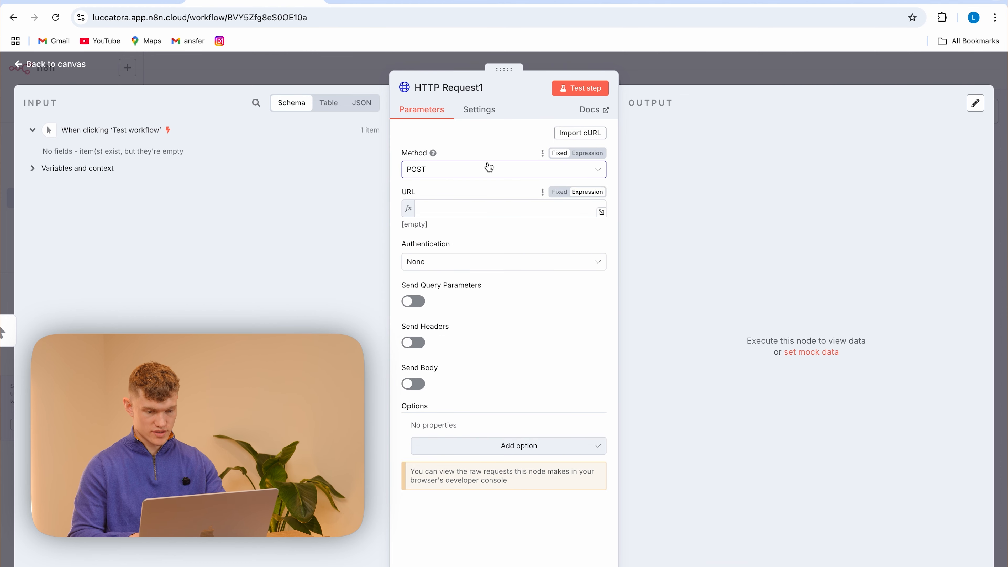
{"action": "left_click", "coordinate": [579, 134]}
{"action": "scroll", "coordinate": [430, 320], "scroll_direction": "up", "scroll_amount": 5}
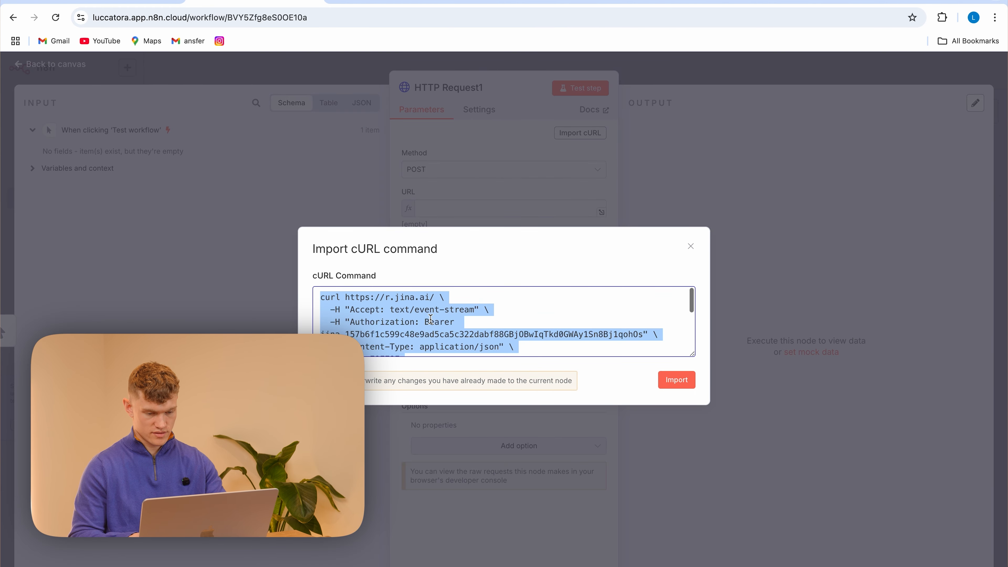
{"action": "left_click", "coordinate": [676, 380]}
{"action": "left_click", "coordinate": [366, 68]}
{"action": "left_click", "coordinate": [827, 70]}
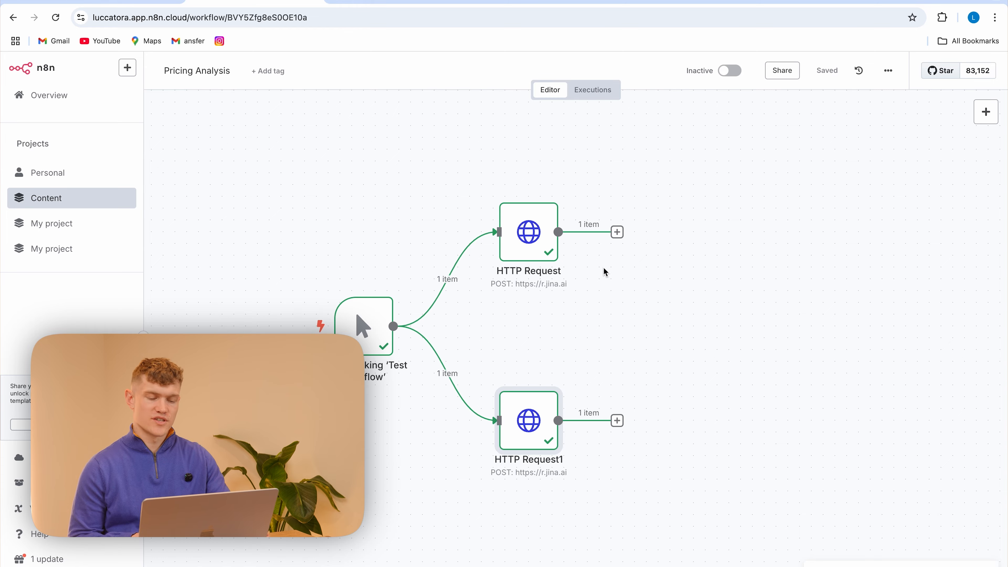
Look through the scraped WingDrop menu data in the output of the first HTTP Request node
{"action": "double_click", "coordinate": [528, 232]}
{"action": "scroll", "coordinate": [636, 265], "scroll_direction": "down", "scroll_amount": 20}
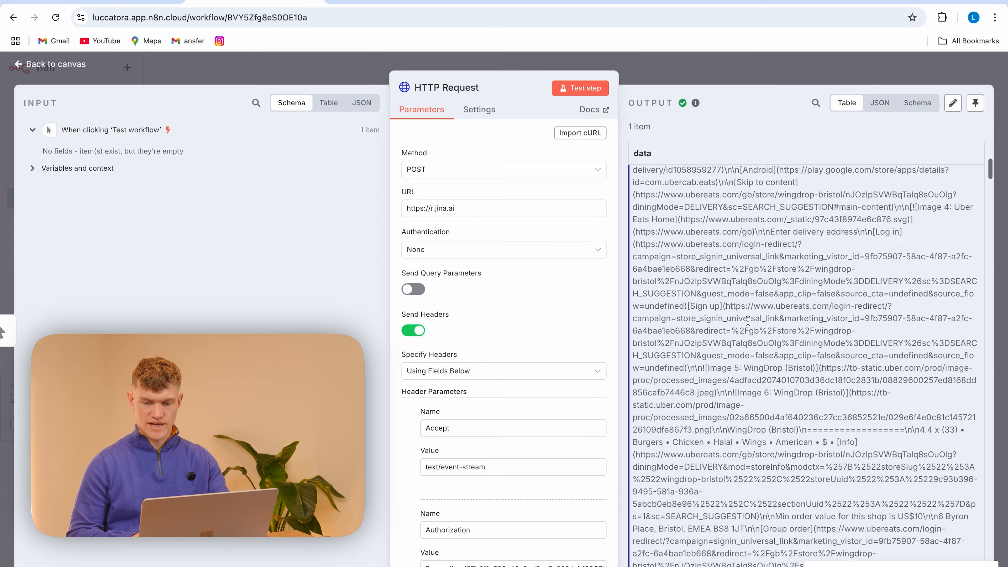
{"action": "scroll", "coordinate": [748, 321], "scroll_direction": "down", "scroll_amount": 15}
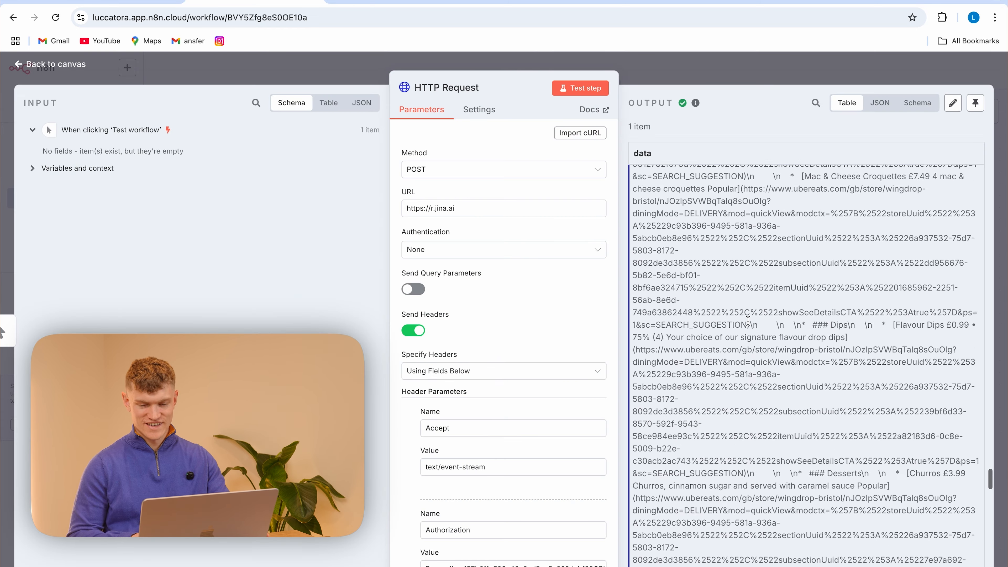
{"action": "scroll", "coordinate": [777, 241], "scroll_direction": "up", "scroll_amount": 10}
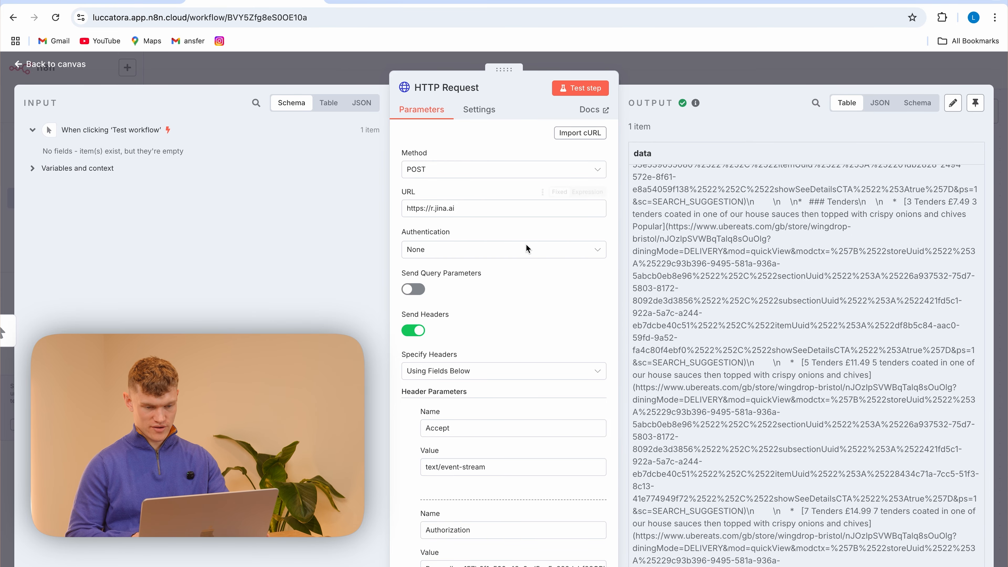
{"action": "left_click", "coordinate": [350, 78]}
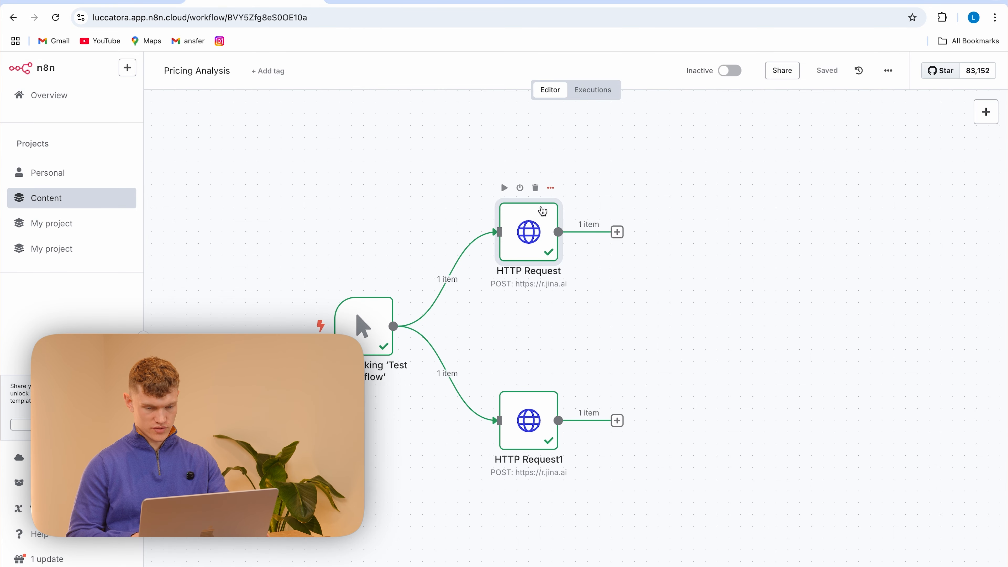
Rename the first HTTP Request node to "Scrape Wingdrop"
{"action": "left_click", "coordinate": [551, 188]}
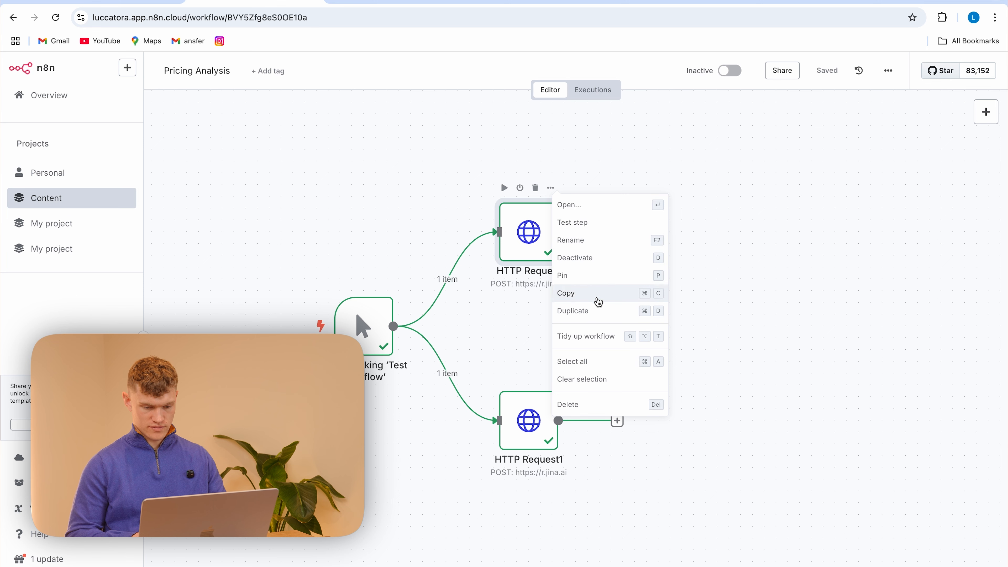
{"action": "left_click", "coordinate": [597, 241]}
{"action": "key", "text": "BackSpace"}
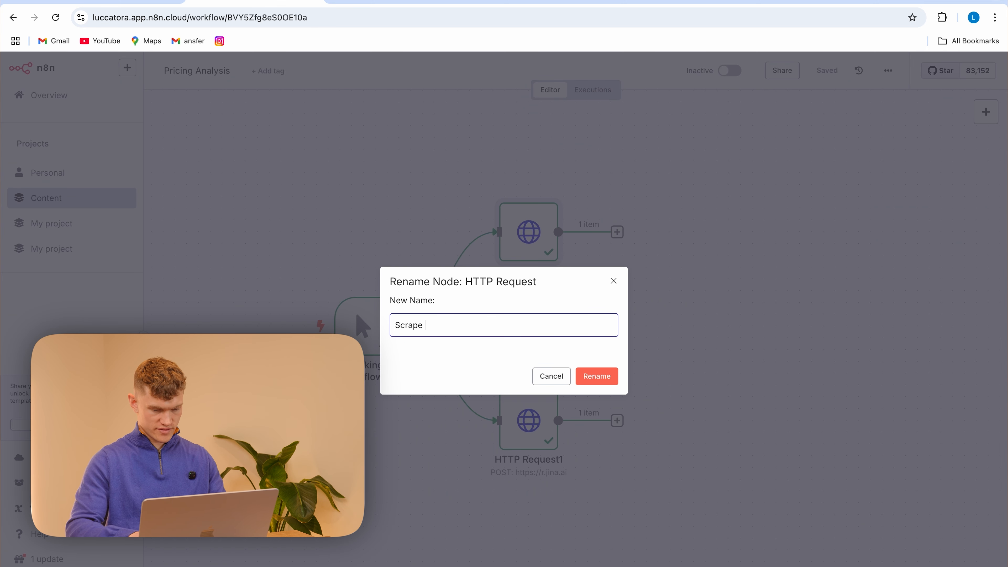
{"action": "type", "text": "Scrape Win"}
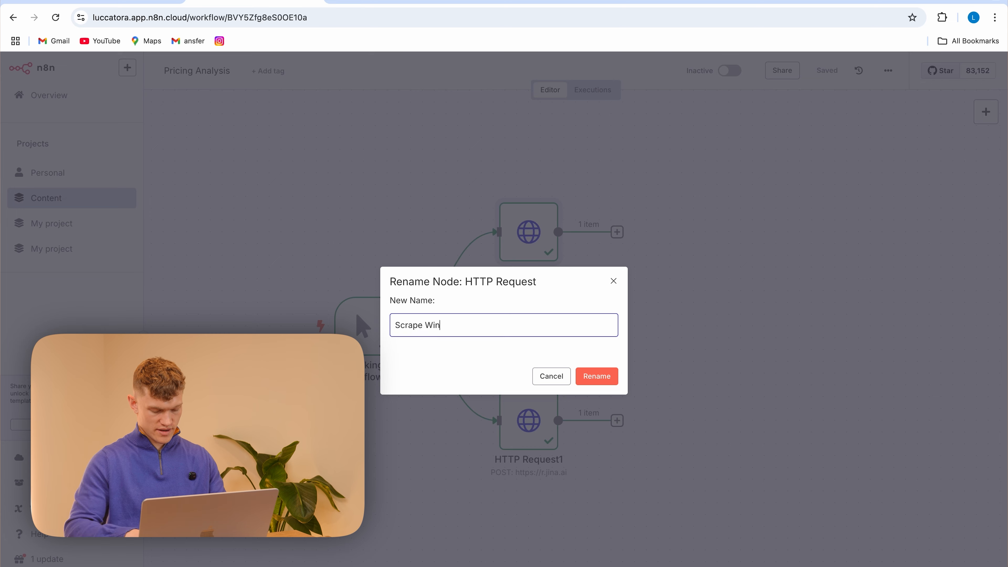
{"action": "type", "text": "gdrop"}
{"action": "left_click", "coordinate": [597, 376]}
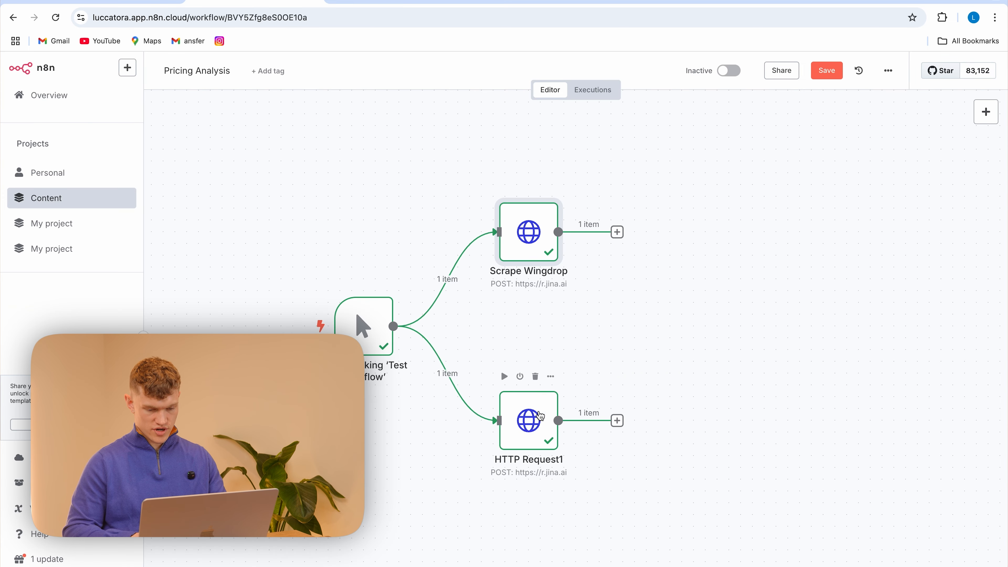
Rename the HTTP Request1 node to "Scrape Birdbox"
{"action": "left_click", "coordinate": [550, 377]}
{"action": "left_click", "coordinate": [536, 194]}
{"action": "key", "text": "BackSpace"}
{"action": "type", "text": "Scrape Bird"}
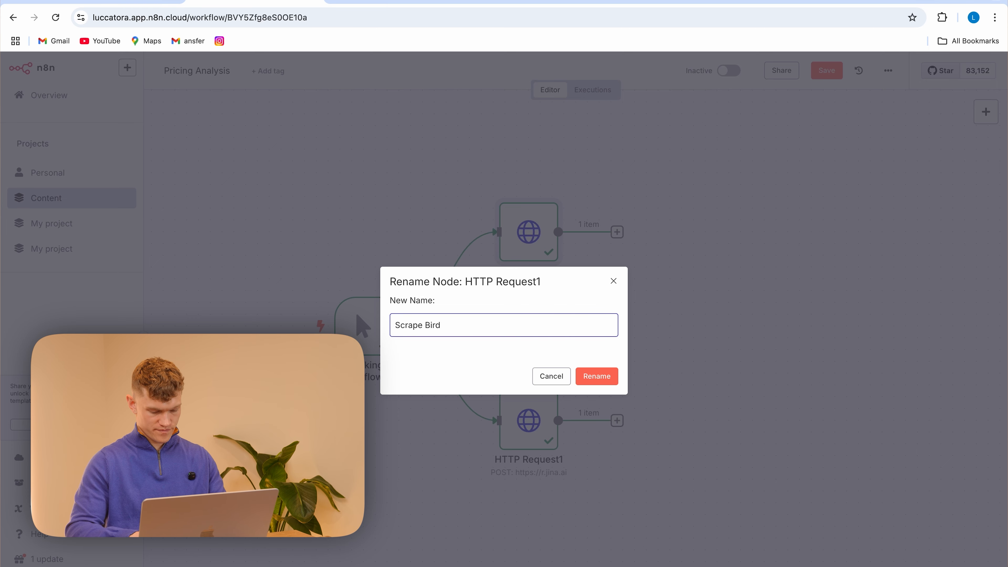
{"action": "type", "text": "box"}
{"action": "left_click", "coordinate": [443, 359]}
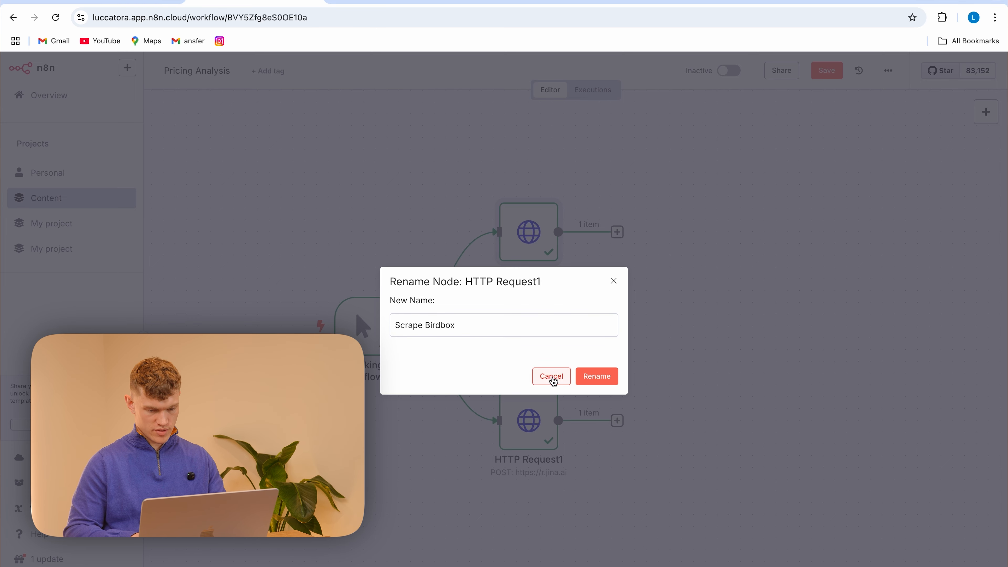
{"action": "left_click", "coordinate": [597, 377]}
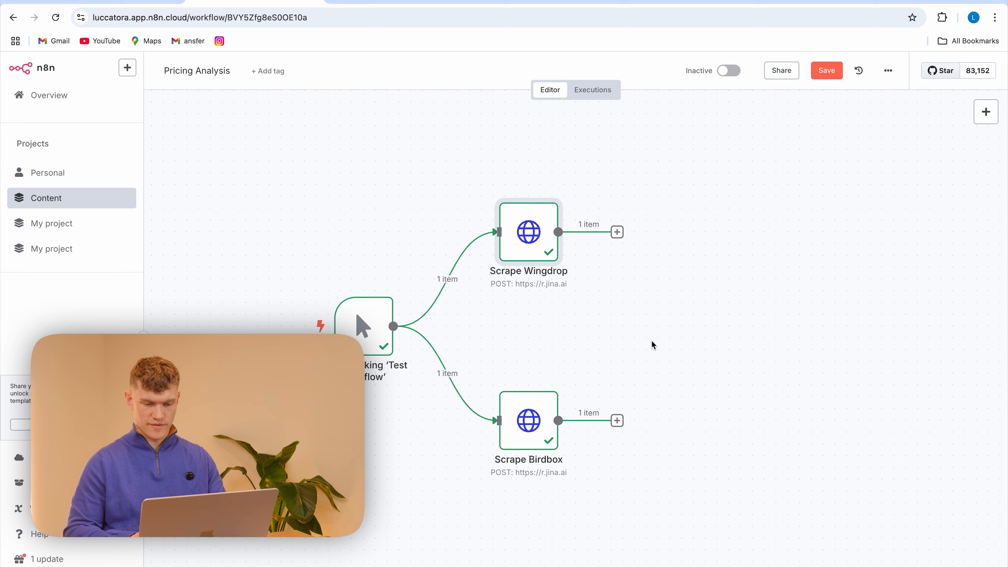
Add an Information Extractor node after Scrape Wingdrop and return to the canvas
{"action": "scroll", "coordinate": [654, 345], "scroll_direction": "right", "scroll_amount": 5}
{"action": "left_click", "coordinate": [515, 210]}
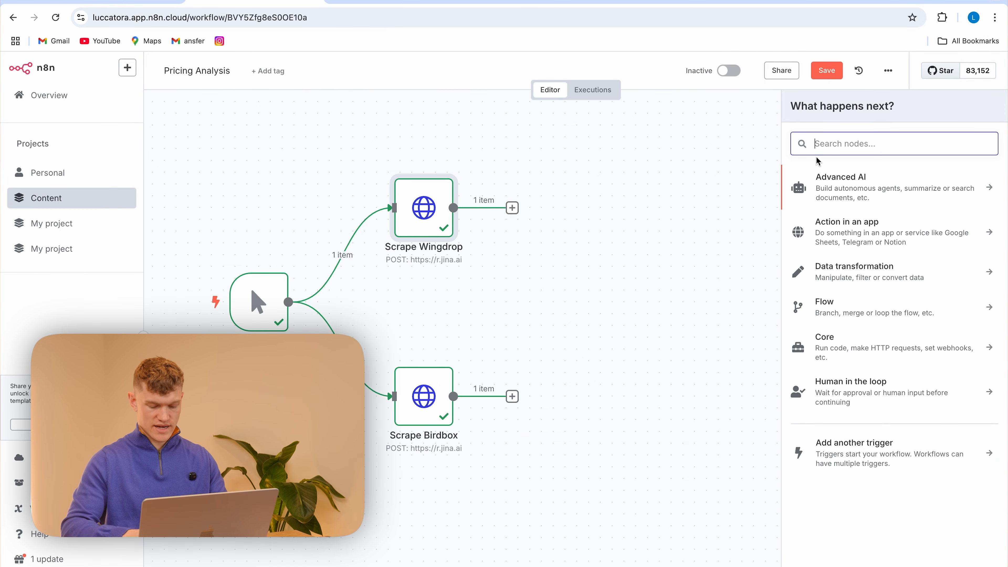
{"action": "type", "text": "inf"}
{"action": "left_click", "coordinate": [883, 211]}
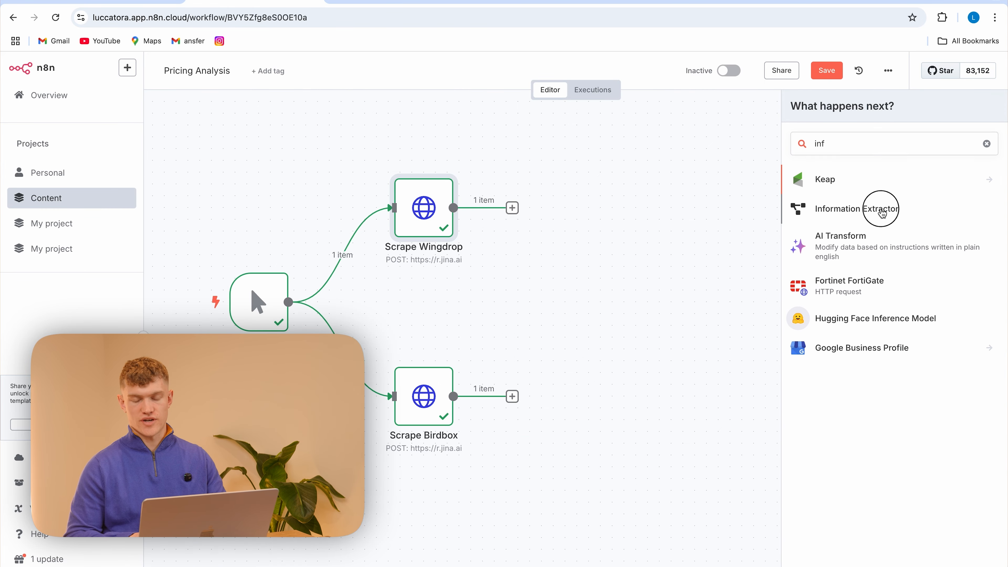
{"action": "key", "text": "Escape"}
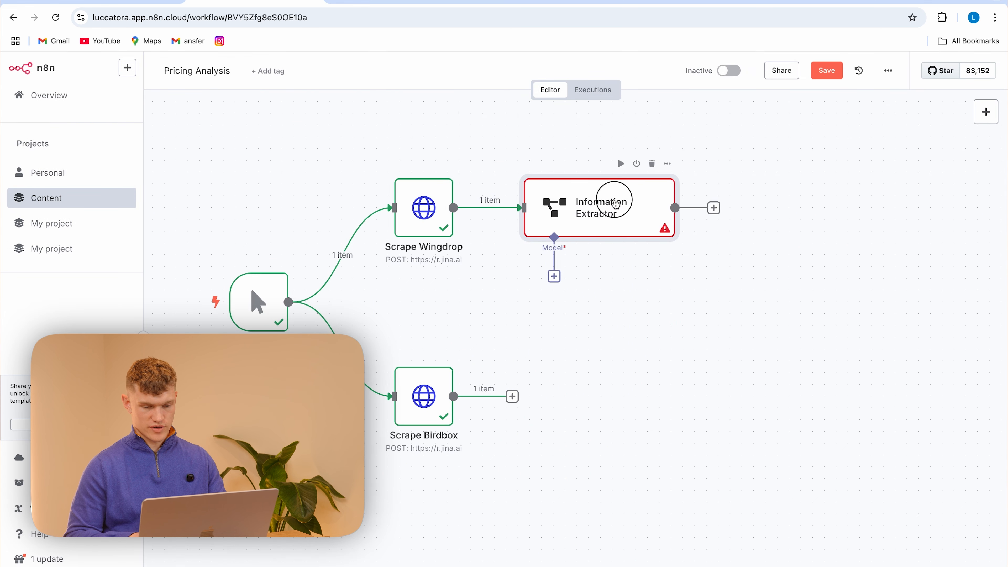
Duplicate the Information Extractor, place the copy beside Scrape Birdbox and connect the two nodes
{"action": "left_click", "coordinate": [679, 163]}
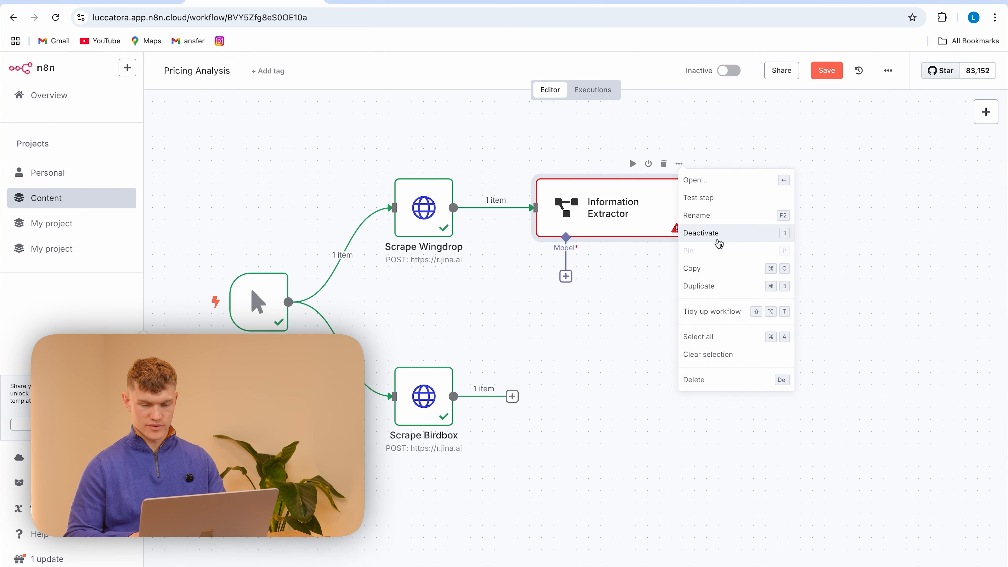
{"action": "left_click", "coordinate": [705, 286]}
{"action": "left_click_drag", "start_coordinate": [500, 341], "coordinate": [603, 396]}
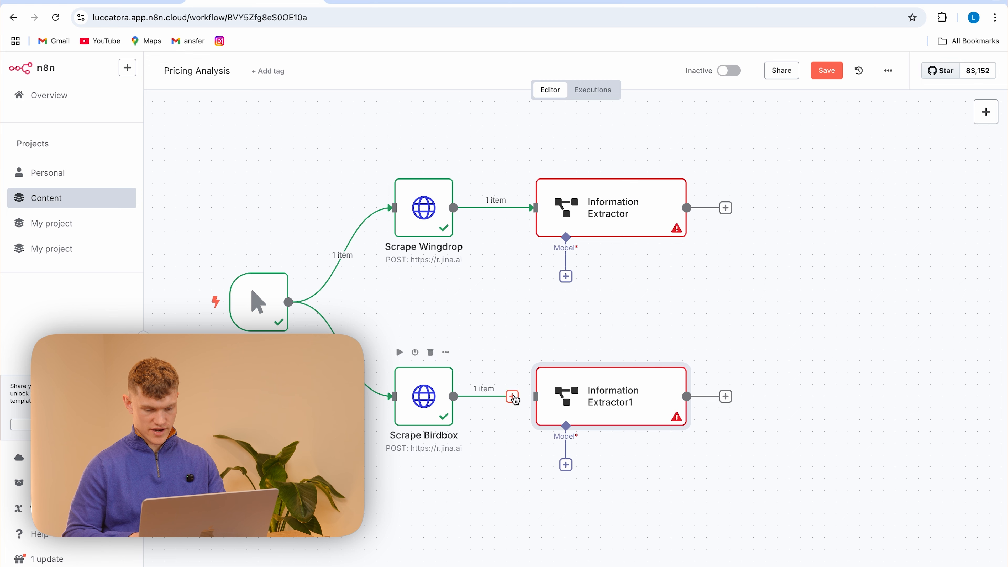
{"action": "left_click_drag", "start_coordinate": [531, 399], "coordinate": [532, 397]}
Attach an OpenAI Chat Model using gpt-4o to the Wingdrop Information Extractor and place it beneath that node
{"action": "left_click", "coordinate": [566, 276]}
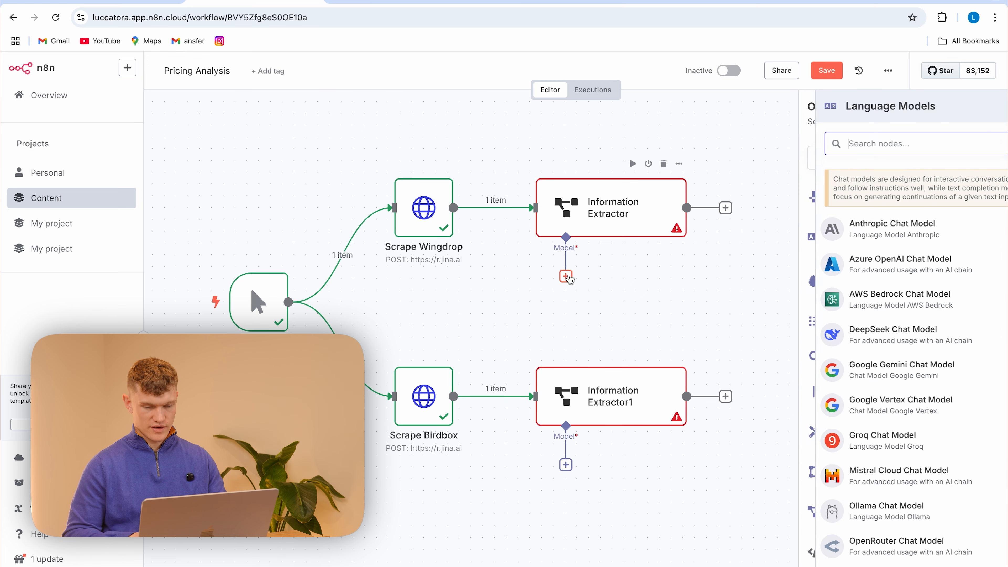
{"action": "scroll", "coordinate": [844, 382], "scroll_direction": "down", "scroll_amount": 3}
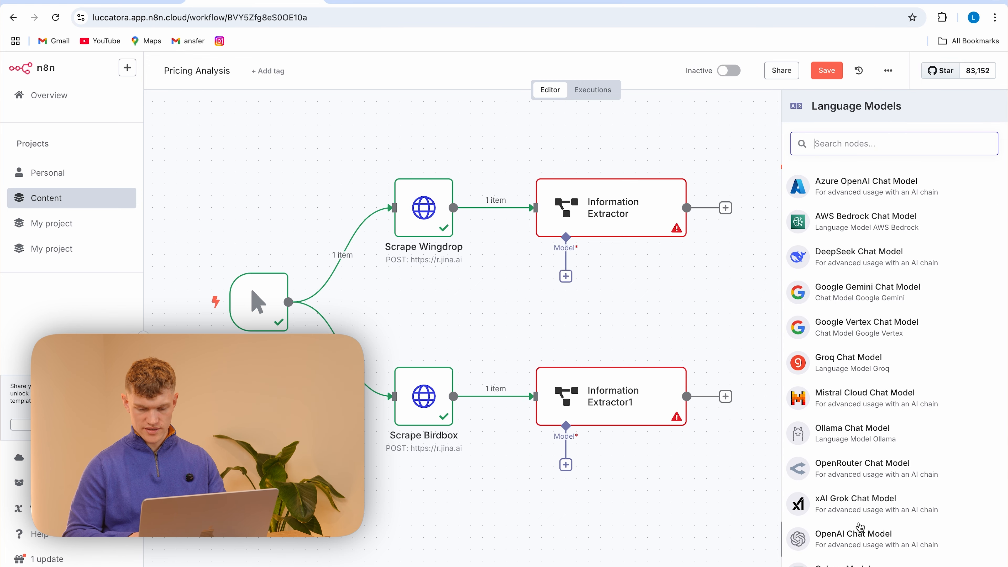
{"action": "left_click", "coordinate": [855, 532]}
{"action": "left_click", "coordinate": [504, 187]}
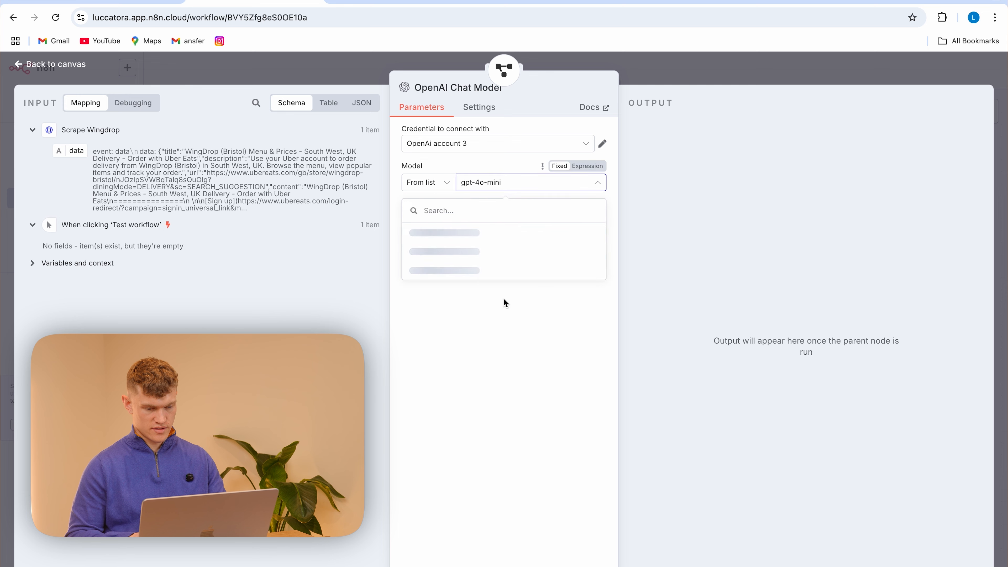
{"action": "scroll", "coordinate": [496, 310], "scroll_direction": "down", "scroll_amount": 3}
{"action": "scroll", "coordinate": [494, 309], "scroll_direction": "down", "scroll_amount": 3}
{"action": "scroll", "coordinate": [493, 309], "scroll_direction": "up", "scroll_amount": 5}
{"action": "scroll", "coordinate": [490, 304], "scroll_direction": "down", "scroll_amount": 1}
{"action": "left_click", "coordinate": [480, 299]}
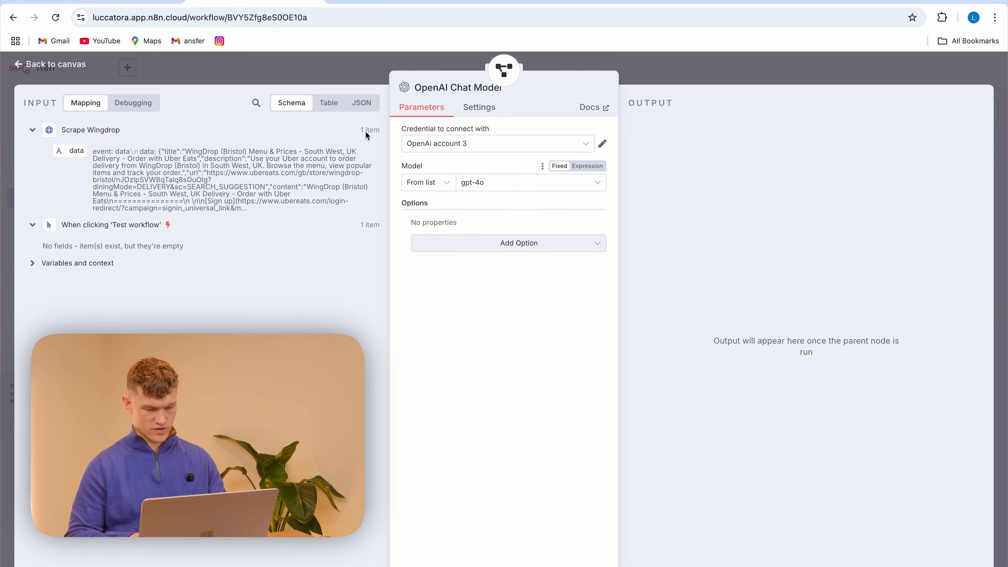
{"action": "left_click", "coordinate": [367, 67]}
{"action": "left_click_drag", "start_coordinate": [581, 321], "coordinate": [546, 309]}
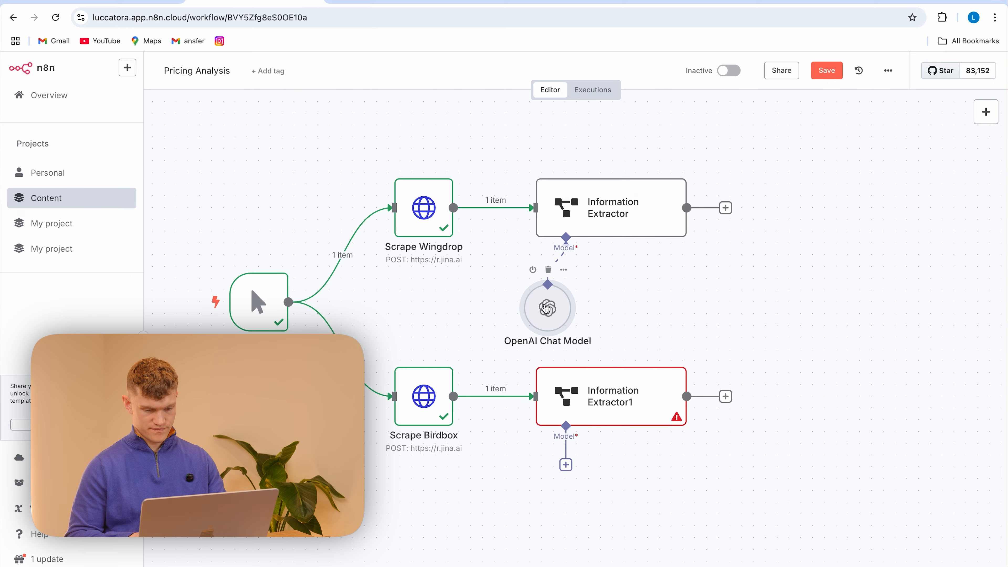
Add the Sampling Temperature option to the Wingdrop branch's OpenAI Chat Model and set it to 0.0
{"action": "double_click", "coordinate": [547, 308]}
{"action": "left_click", "coordinate": [483, 243]}
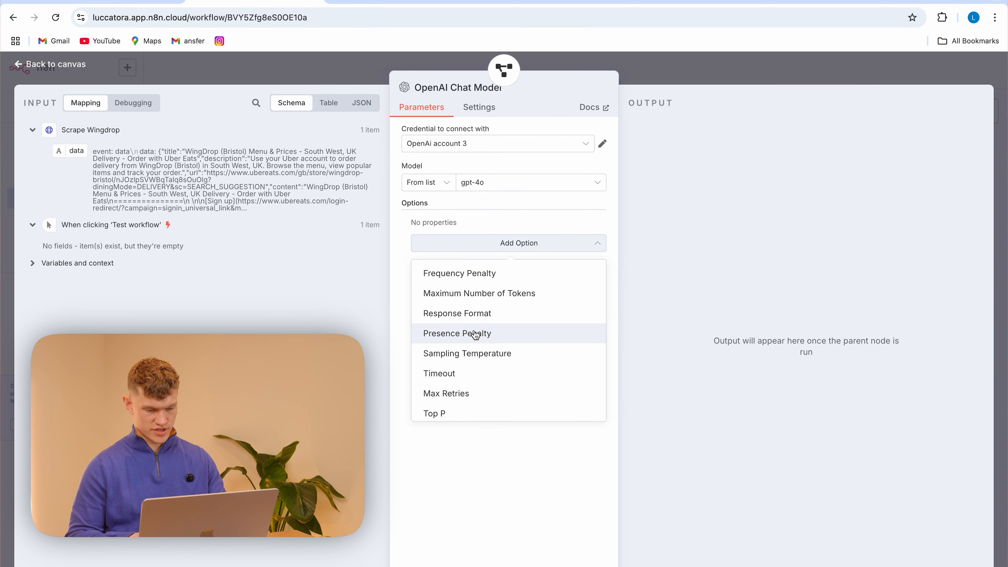
{"action": "left_click", "coordinate": [496, 353]}
{"action": "key", "text": "BackSpace"}
{"action": "type", "text": "0"}
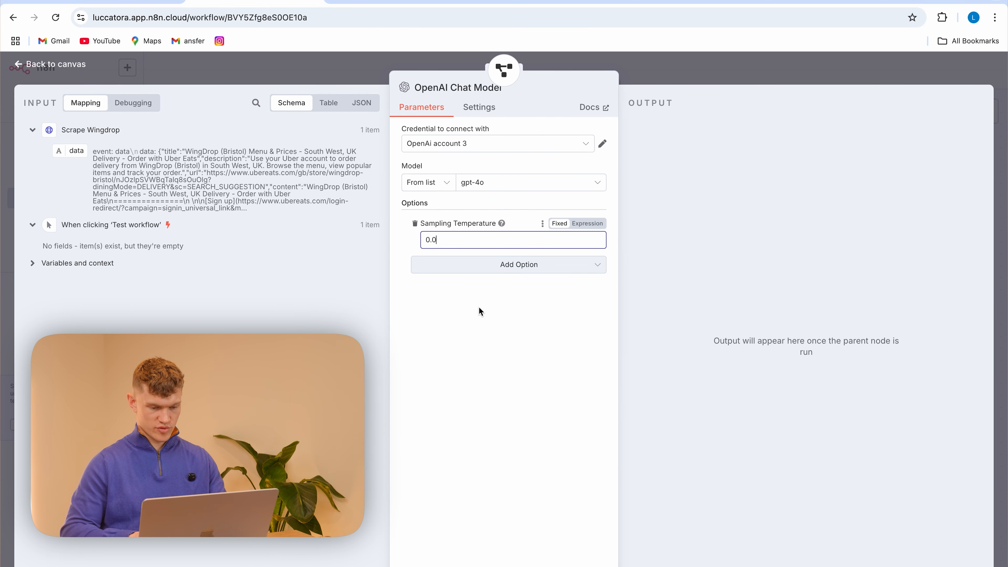
{"action": "left_click", "coordinate": [493, 344]}
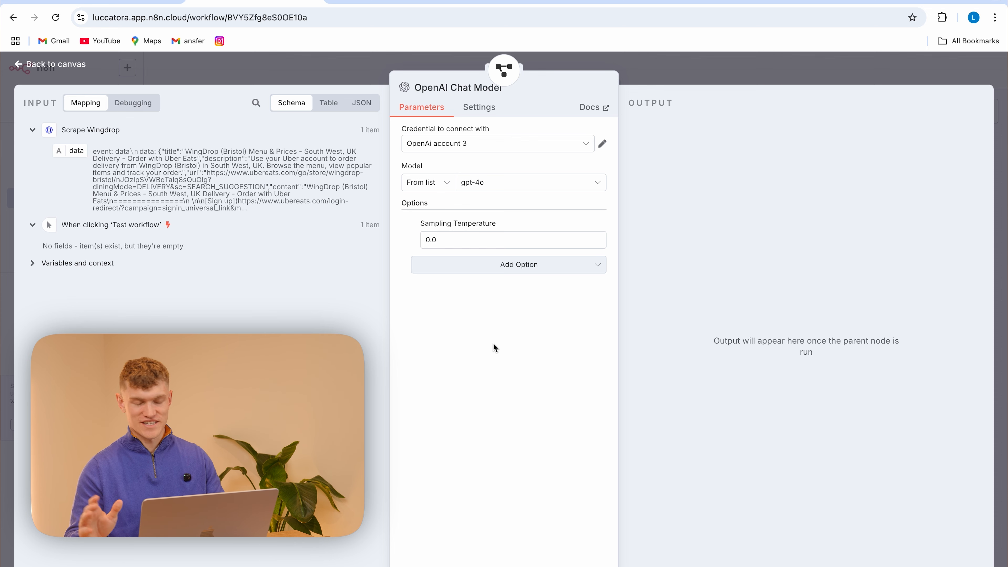
{"action": "left_click", "coordinate": [355, 81]}
Attach an OpenAI Chat Model to Information Extractor1 on the Birdbox branch and set its model to gpt-4o
{"action": "scroll", "coordinate": [626, 337], "scroll_direction": "down", "scroll_amount": 3}
{"action": "left_click", "coordinate": [564, 353]}
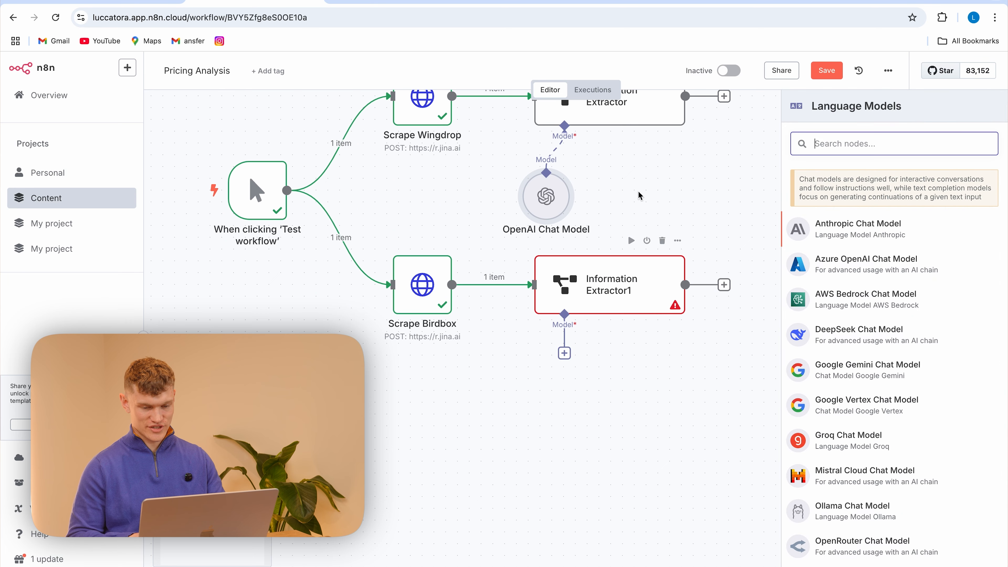
{"action": "type", "text": "open"}
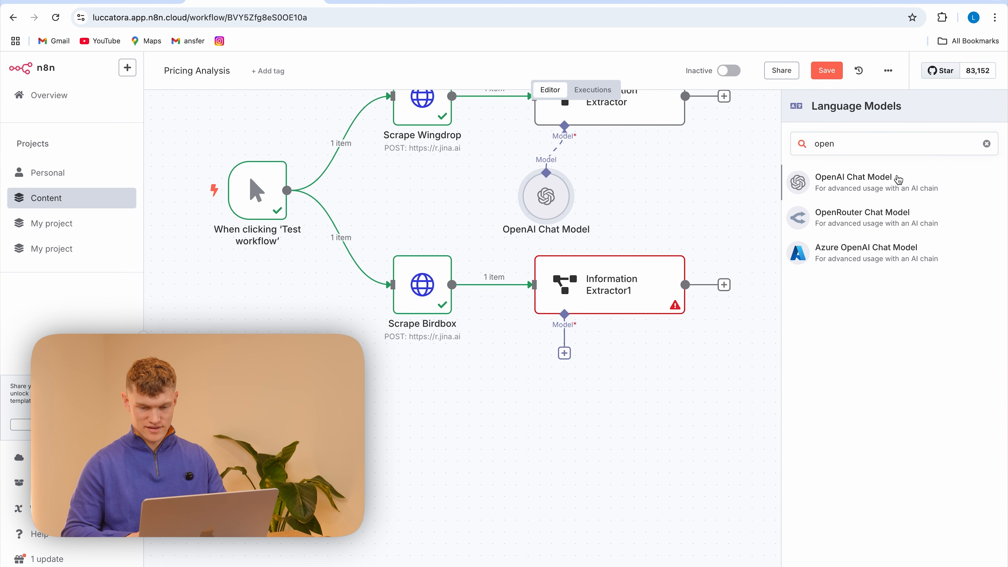
{"action": "left_click", "coordinate": [873, 182]}
{"action": "left_click", "coordinate": [494, 187]}
{"action": "scroll", "coordinate": [496, 288], "scroll_direction": "down", "scroll_amount": 5}
{"action": "scroll", "coordinate": [495, 289], "scroll_direction": "down", "scroll_amount": 3}
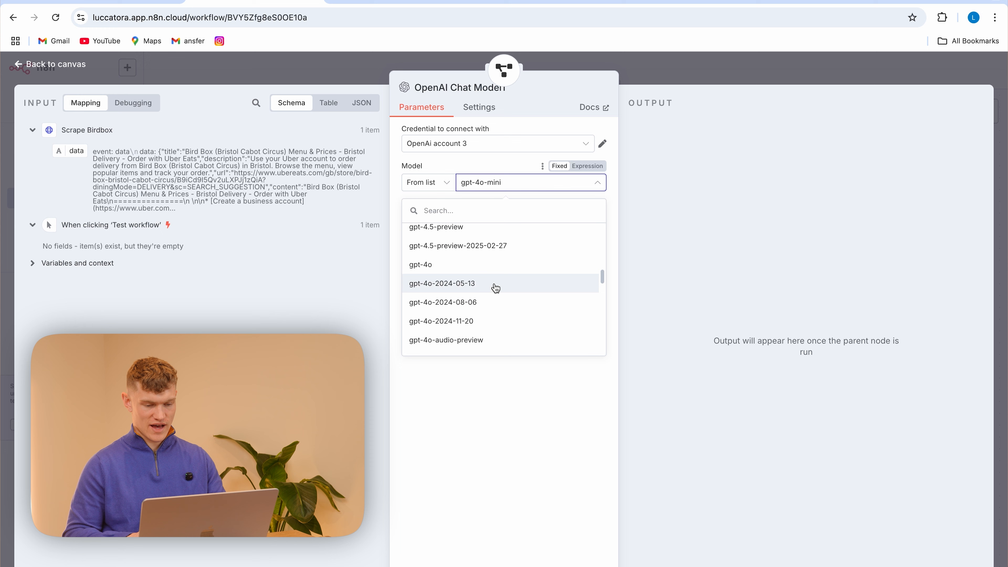
{"action": "left_click", "coordinate": [478, 268]}
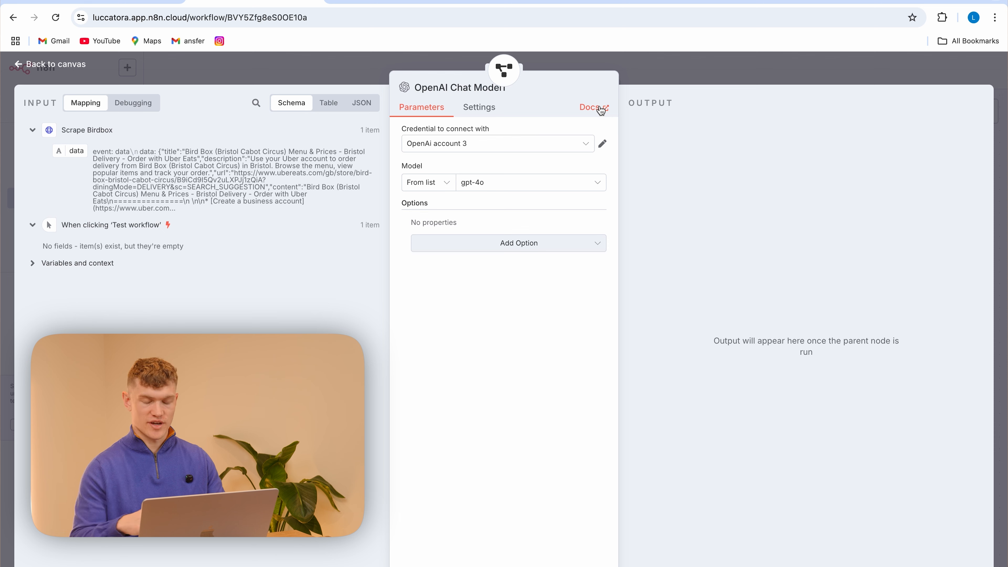
Set the Birdbox chat model's Sampling Temperature option to 0.0 and reposition the model node beneath its extractor
{"action": "left_click", "coordinate": [496, 247]}
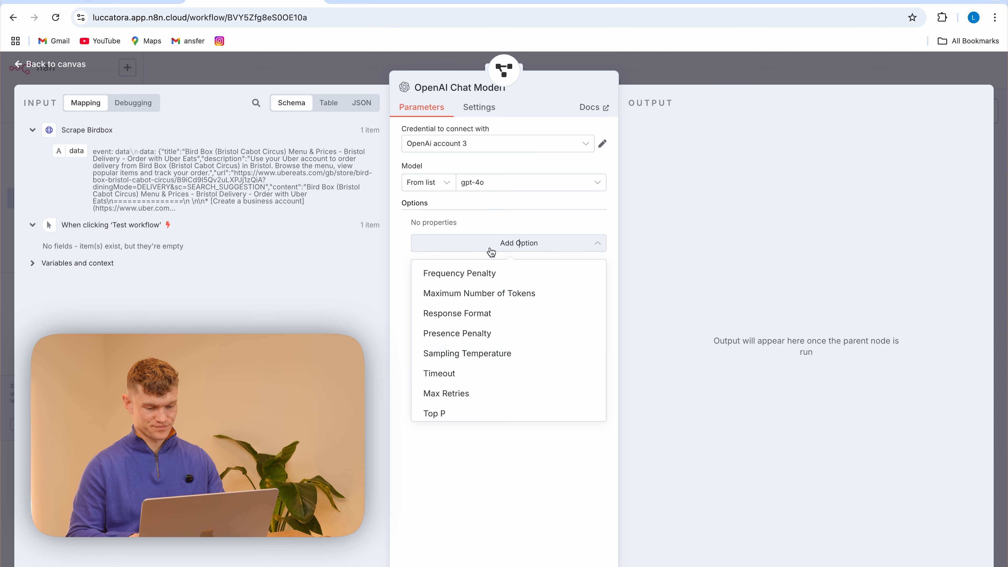
{"action": "left_click", "coordinate": [468, 358]}
{"action": "left_click", "coordinate": [480, 240]}
{"action": "left_click", "coordinate": [497, 321]}
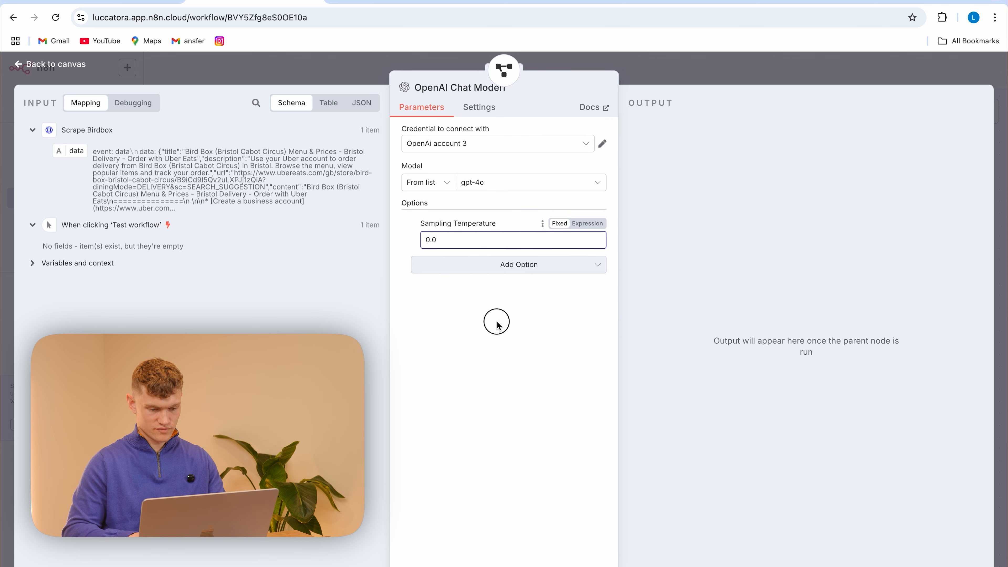
{"action": "left_click", "coordinate": [344, 76]}
{"action": "left_click_drag", "start_coordinate": [609, 408], "coordinate": [534, 383]}
Open the Information Extractor on the Wingdrop branch and set its Schema Type to Define Below
{"action": "scroll", "coordinate": [677, 217], "scroll_direction": "up", "scroll_amount": 2}
{"action": "double_click", "coordinate": [619, 153]}
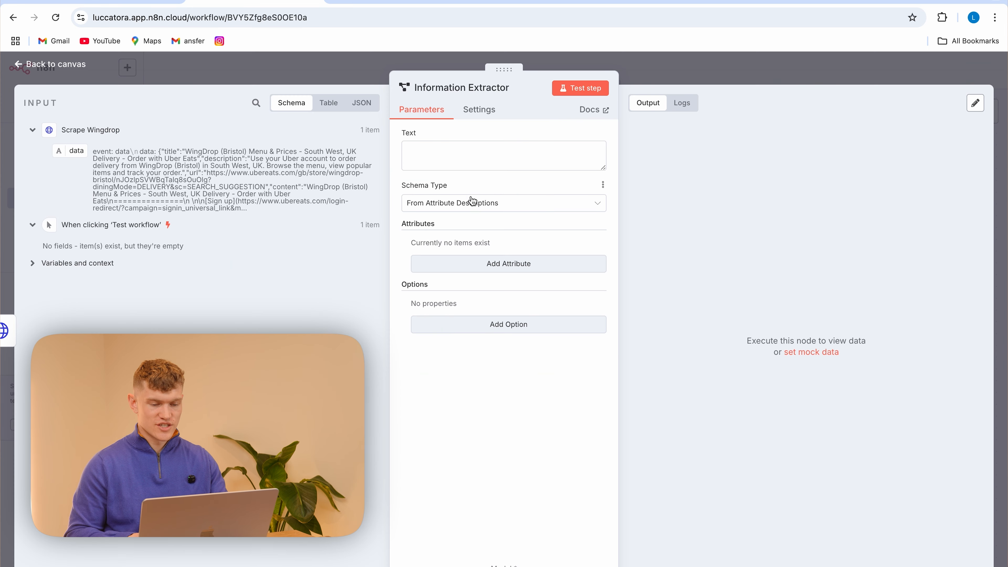
{"action": "left_click", "coordinate": [477, 202]}
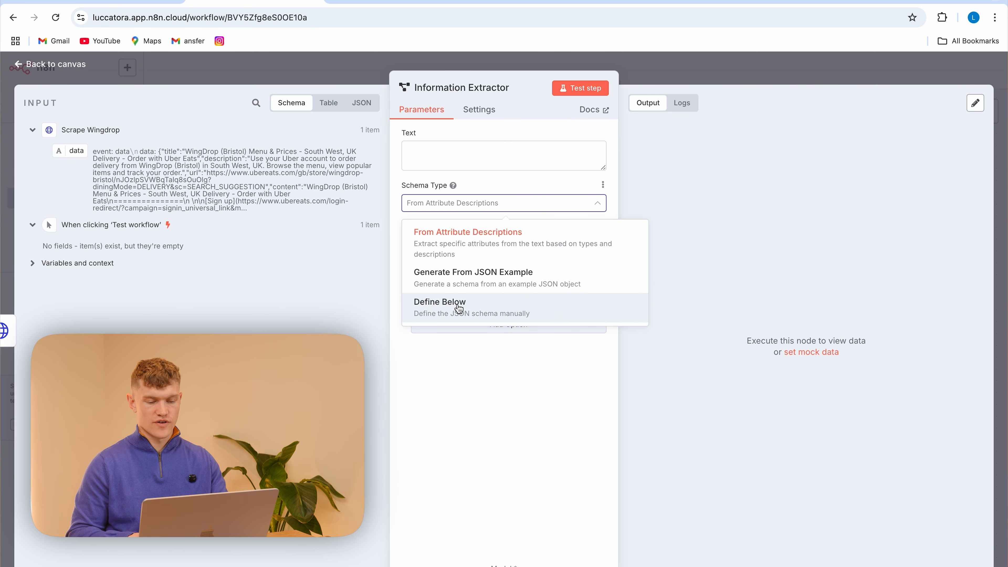
{"action": "left_click", "coordinate": [493, 310]}
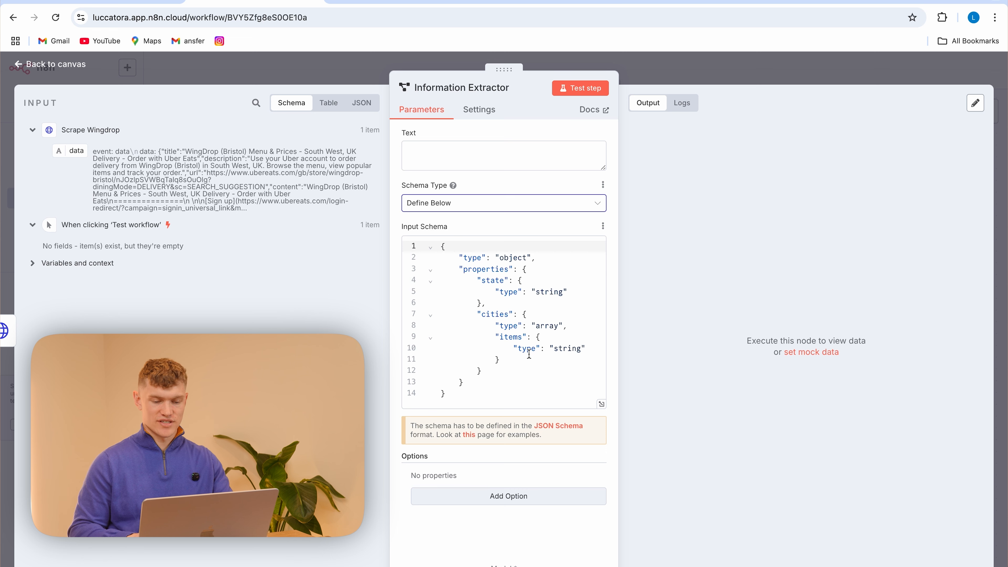
Replace the example Input Schema with the prepared menu JSON schema covering item, price, rating, description and a "Wingdrop" brand constant
{"action": "left_click_drag", "start_coordinate": [463, 266], "coordinate": [548, 305]}
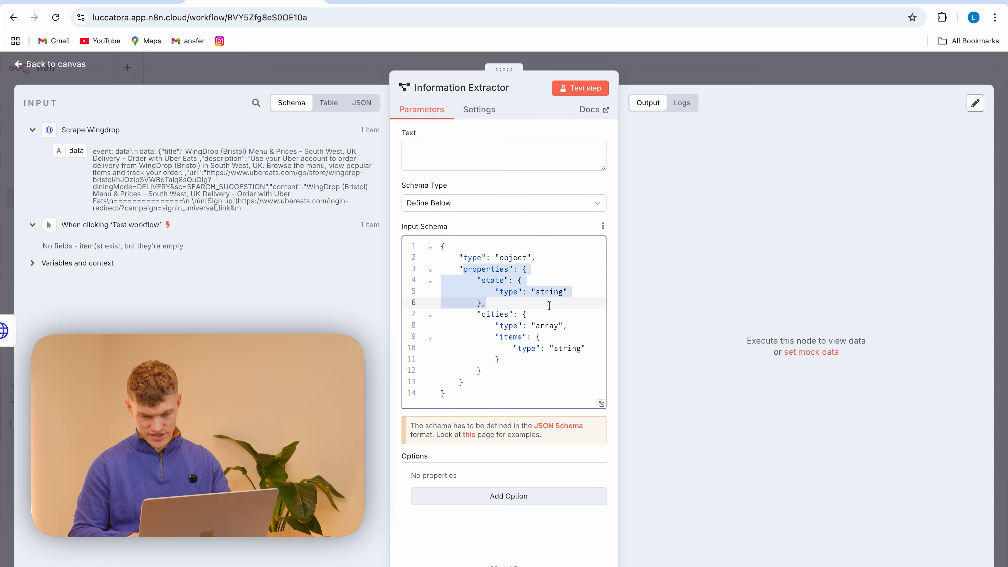
{"action": "left_click", "coordinate": [567, 265]}
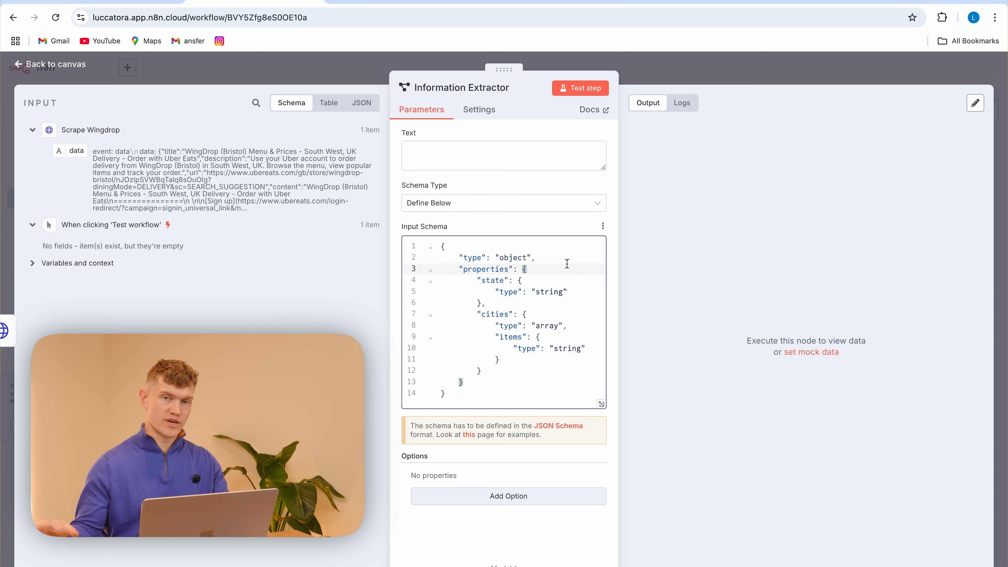
{"action": "key", "text": "super+a"}
{"action": "left_click", "coordinate": [484, 290]}
{"action": "left_click_drag", "start_coordinate": [467, 393], "coordinate": [450, 254]}
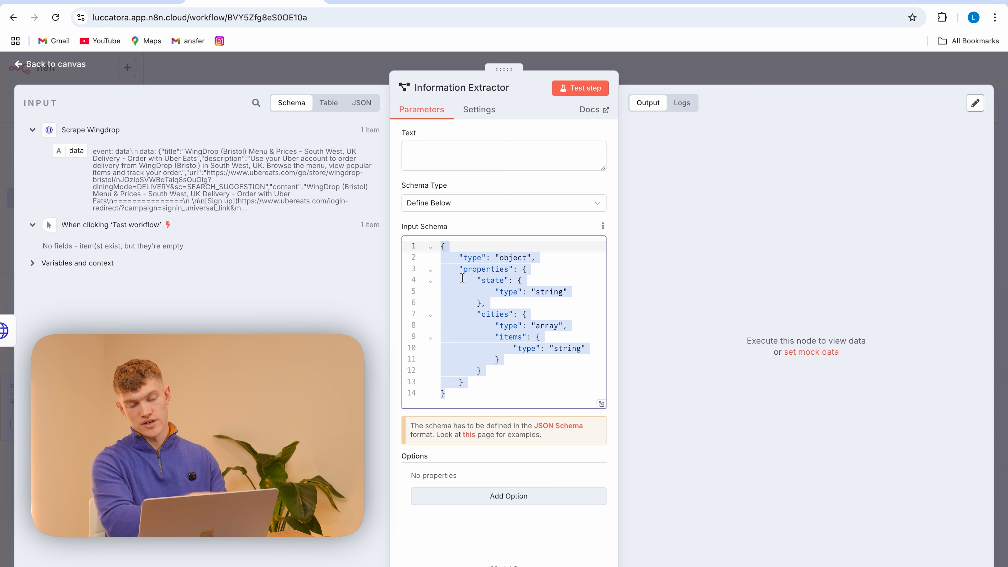
{"action": "key", "text": "super+v"}
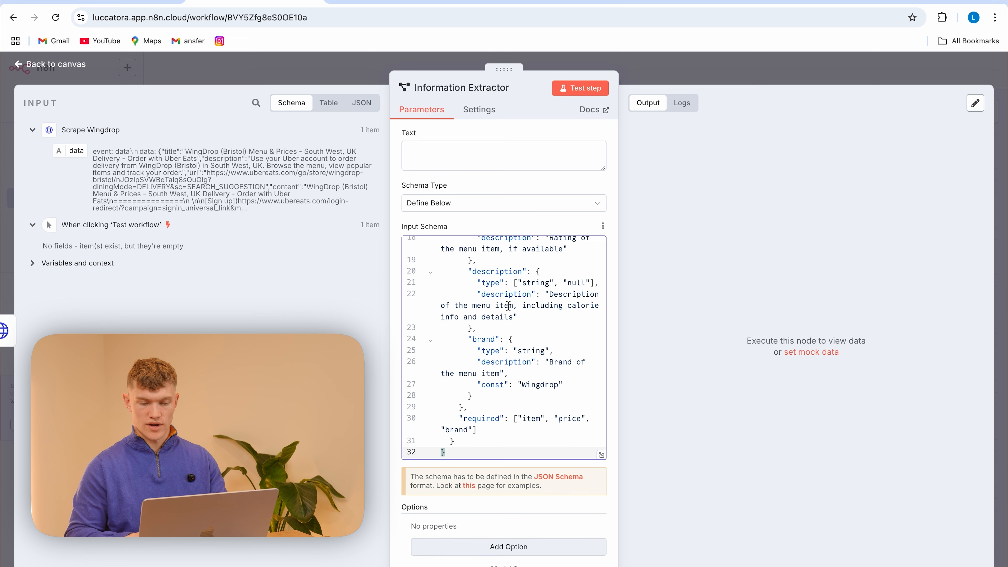
Change the title in the pasted schema to "Wingdrop Menu Schema"
{"action": "scroll", "coordinate": [515, 317], "scroll_direction": "up", "scroll_amount": 10}
{"action": "left_click", "coordinate": [561, 299]}
{"action": "left_click_drag", "start_coordinate": [450, 280], "coordinate": [590, 284]}
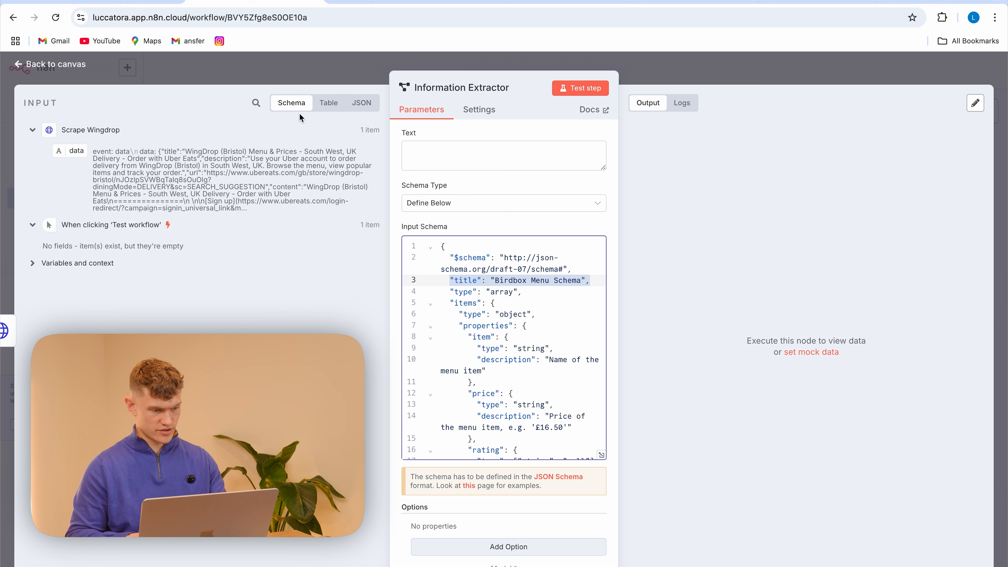
{"action": "left_click", "coordinate": [533, 282]}
{"action": "key", "text": "BackSpace"}
{"action": "key", "text": "BackSpace"}
{"action": "key", "text": "BackSpace"}
{"action": "key", "text": "BackSpace"}
{"action": "key", "text": "BackSpace"}
{"action": "key", "text": "BackSpace"}
{"action": "key", "text": "BackSpace"}
{"action": "type", "text": "Wingdro"}
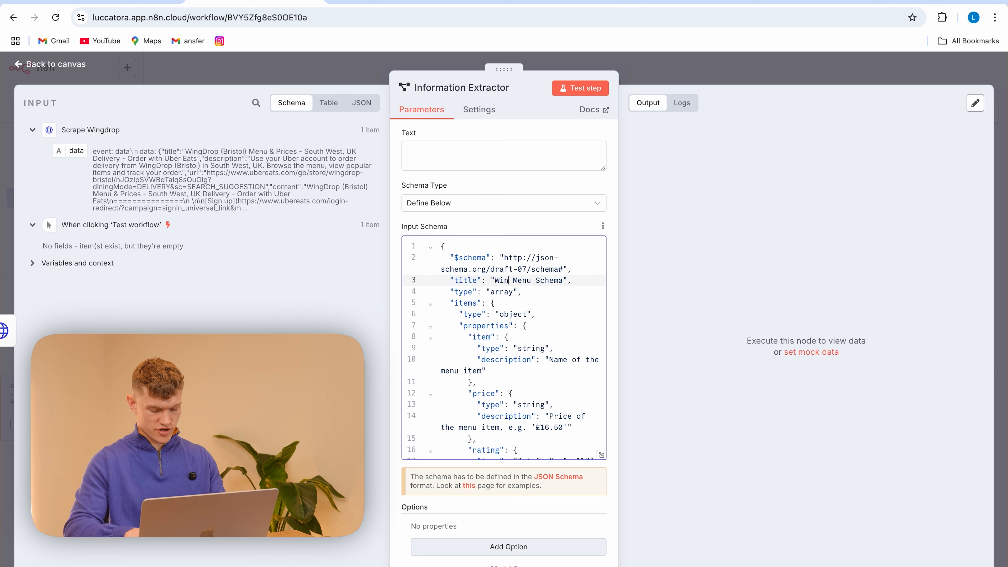
{"action": "type", "text": "p"}
{"action": "left_click", "coordinate": [570, 337]}
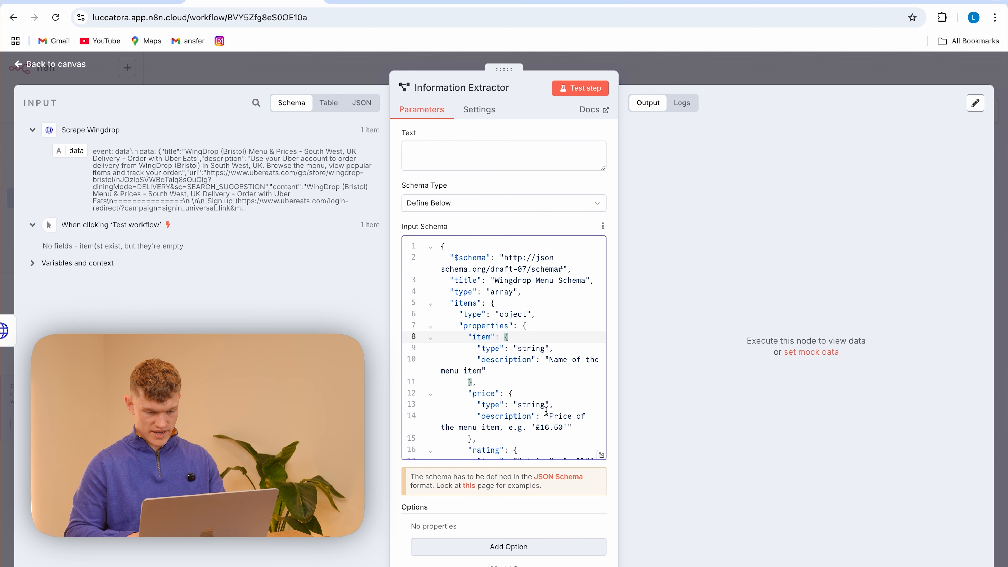
Review the Wingdrop schema and set the extractor's Text to "OUTPUT ALL DATA FROM:" followed by the Scrape Wingdrop data field, {{ $json.data }}
{"action": "scroll", "coordinate": [546, 412], "scroll_direction": "down", "scroll_amount": 5}
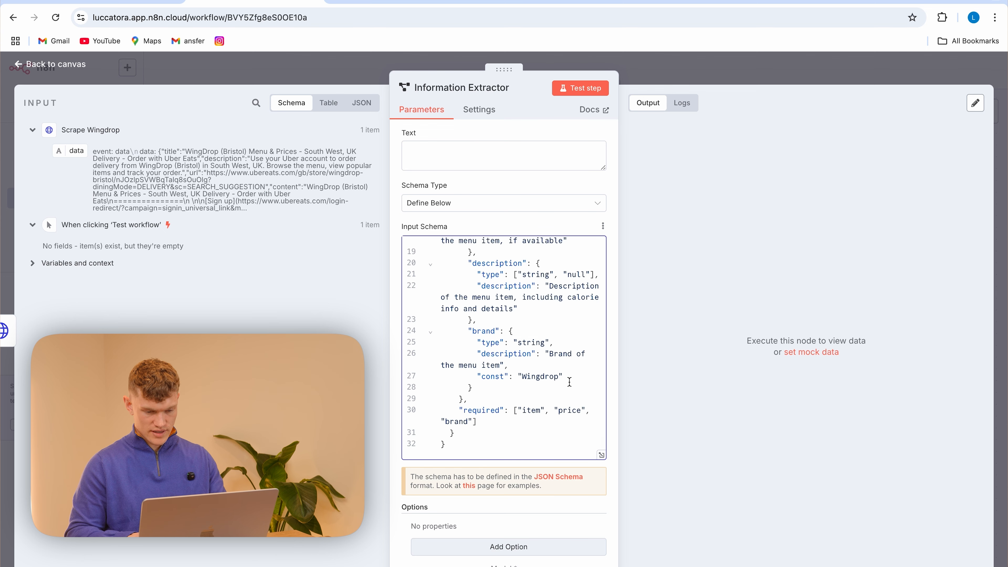
{"action": "scroll", "coordinate": [541, 391], "scroll_direction": "up", "scroll_amount": 5}
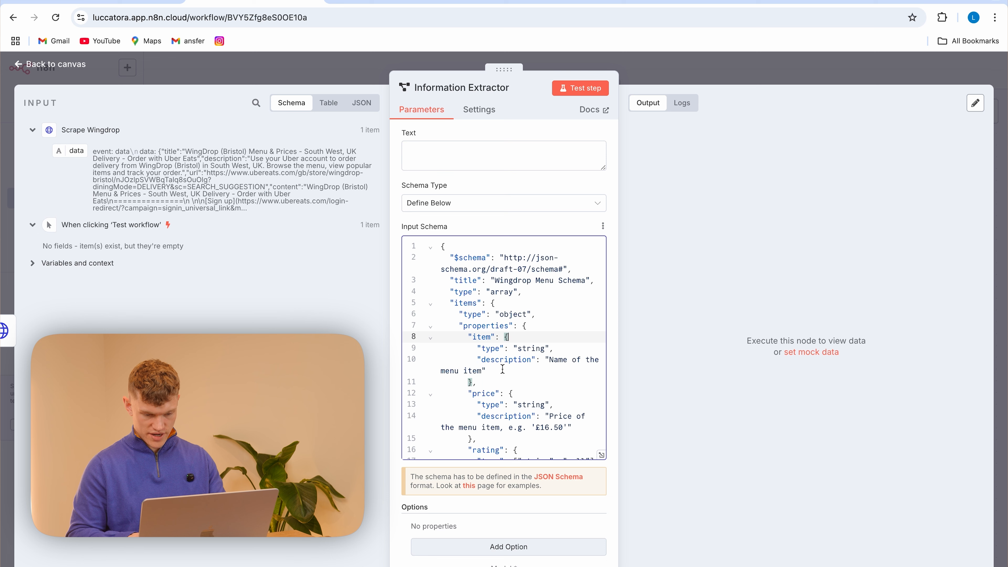
{"action": "scroll", "coordinate": [516, 350], "scroll_direction": "down", "scroll_amount": 4}
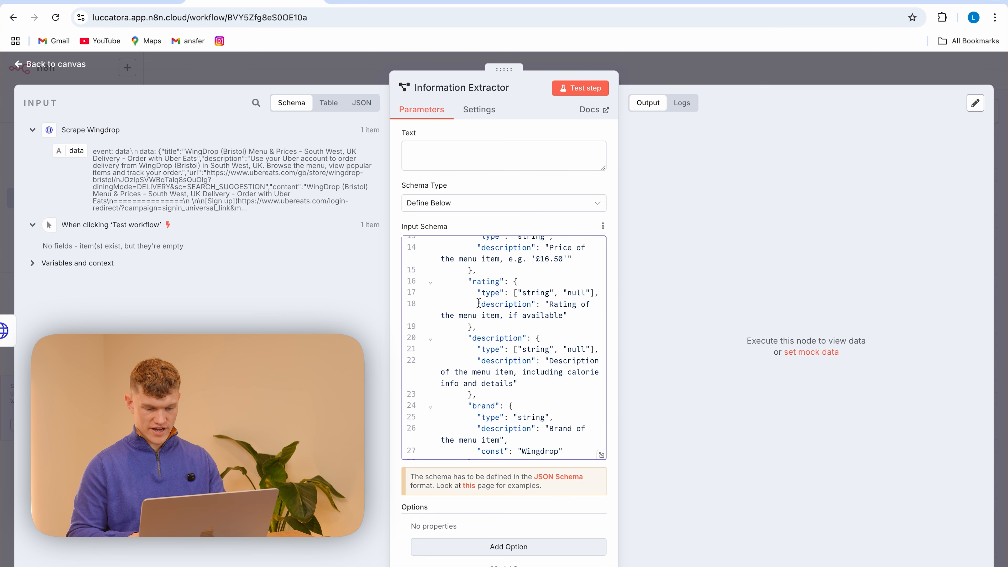
{"action": "scroll", "coordinate": [500, 381], "scroll_direction": "down", "scroll_amount": 2}
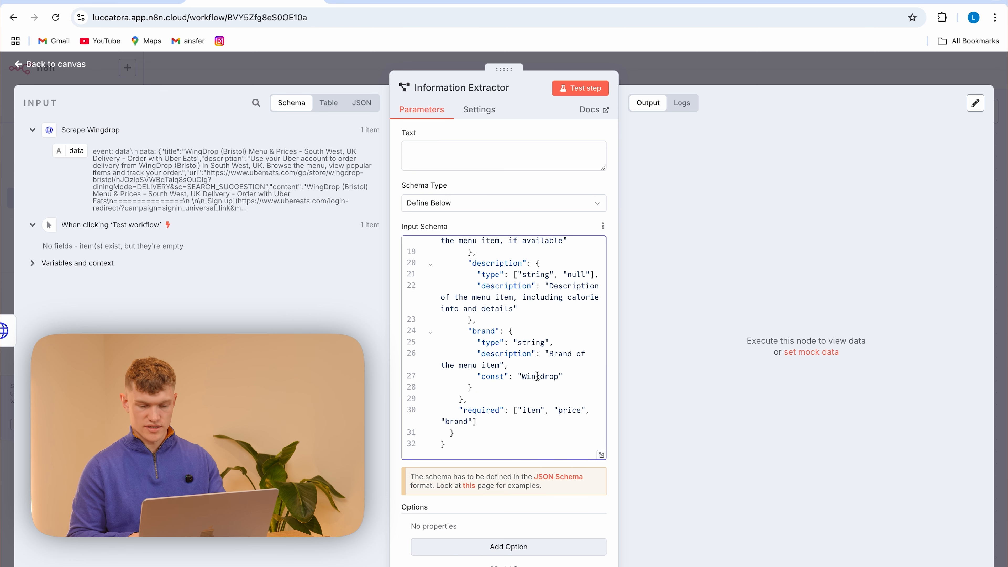
{"action": "scroll", "coordinate": [512, 368], "scroll_direction": "down", "scroll_amount": 1}
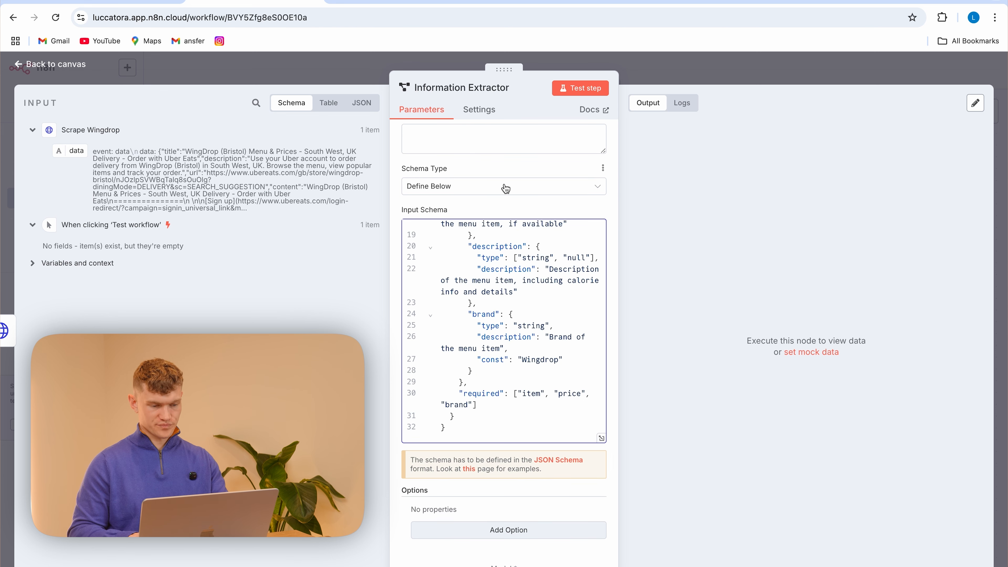
{"action": "scroll", "coordinate": [506, 189], "scroll_direction": "up", "scroll_amount": 1}
{"action": "left_click", "coordinate": [444, 155]}
{"action": "type", "text": "O"}
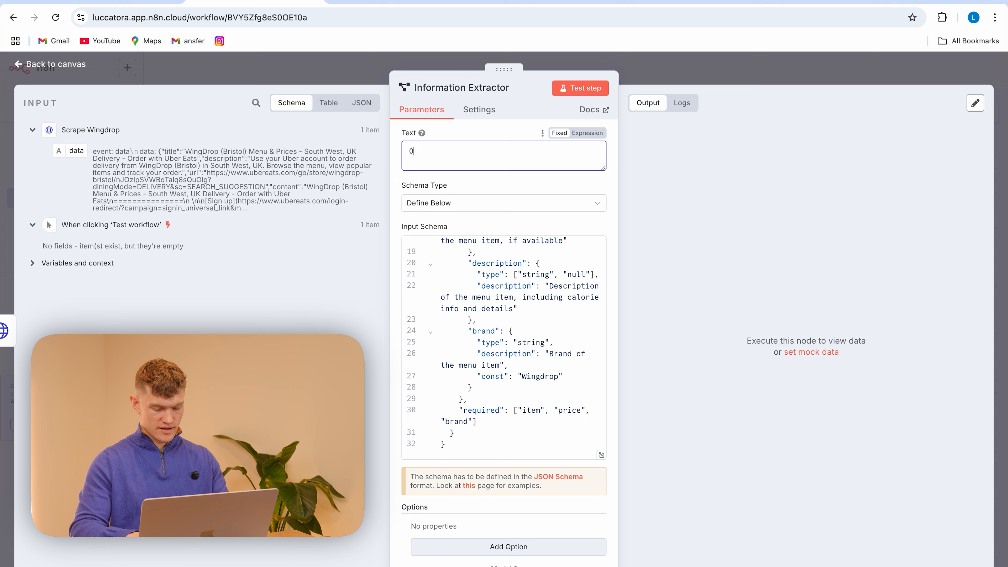
{"action": "type", "text": "UTPUT ALL DATA "}
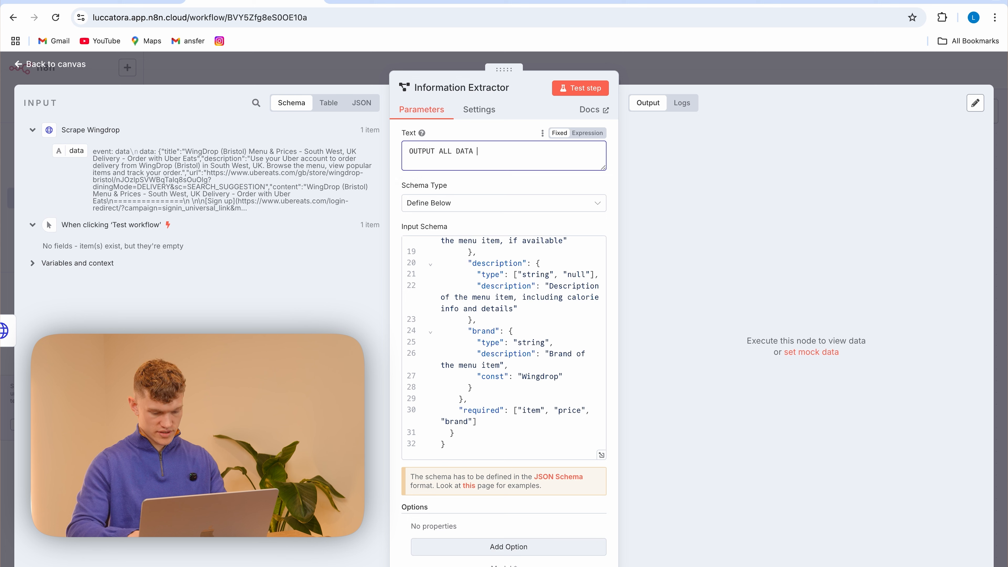
{"action": "type", "text": "FROM:"}
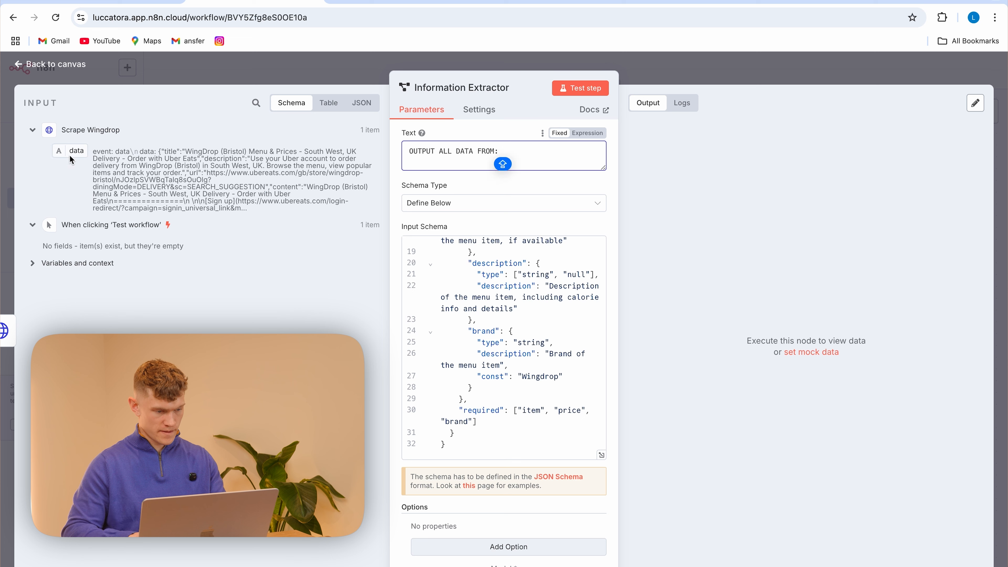
{"action": "left_click", "coordinate": [72, 150]}
{"action": "left_click_drag", "start_coordinate": [72, 151], "coordinate": [521, 153]}
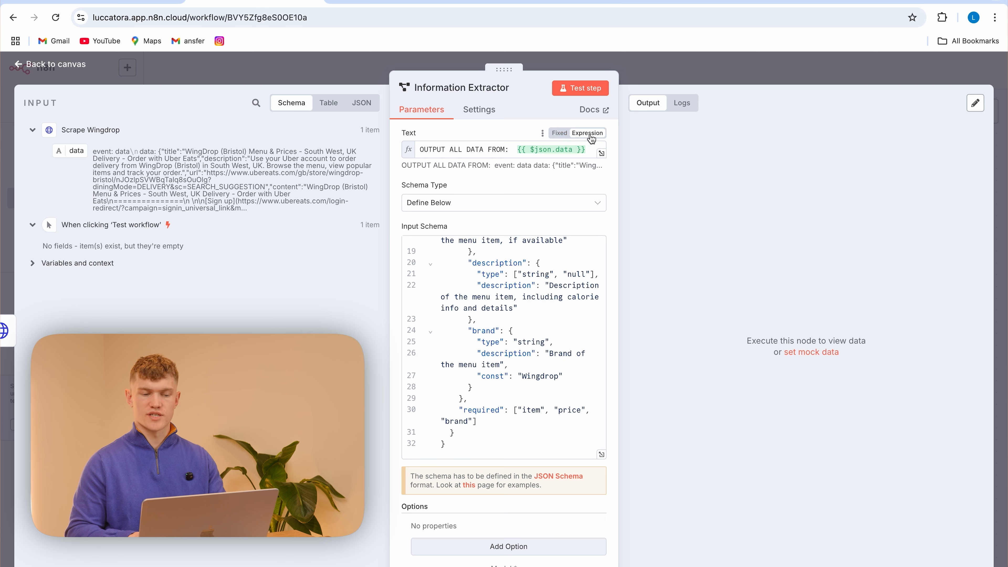
{"action": "left_click", "coordinate": [472, 224]}
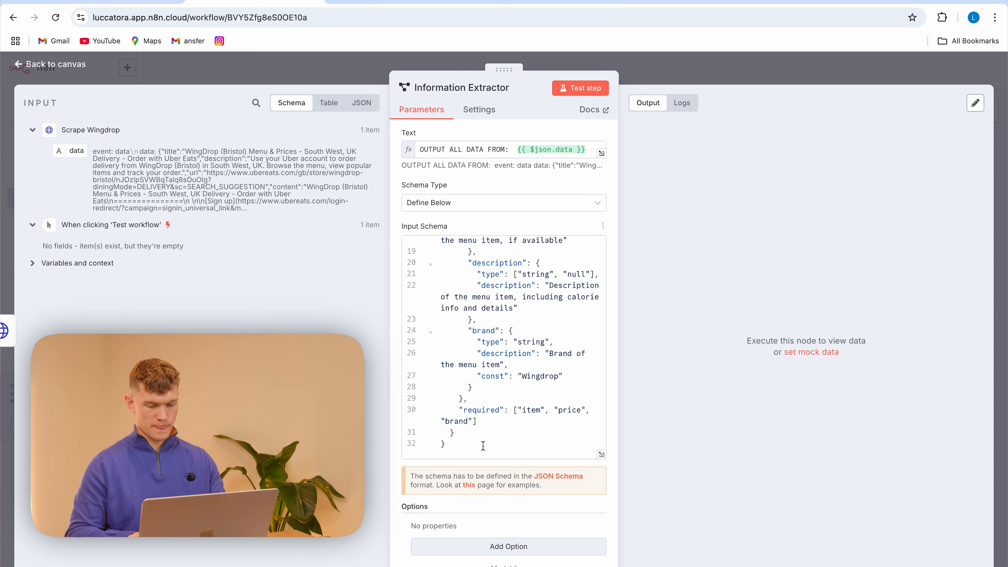
Copy the Wingdrop schema into Information Extractor1 on the Birdbox branch, using Define Below as its Schema Type
{"action": "left_click_drag", "start_coordinate": [461, 452], "coordinate": [425, 150]}
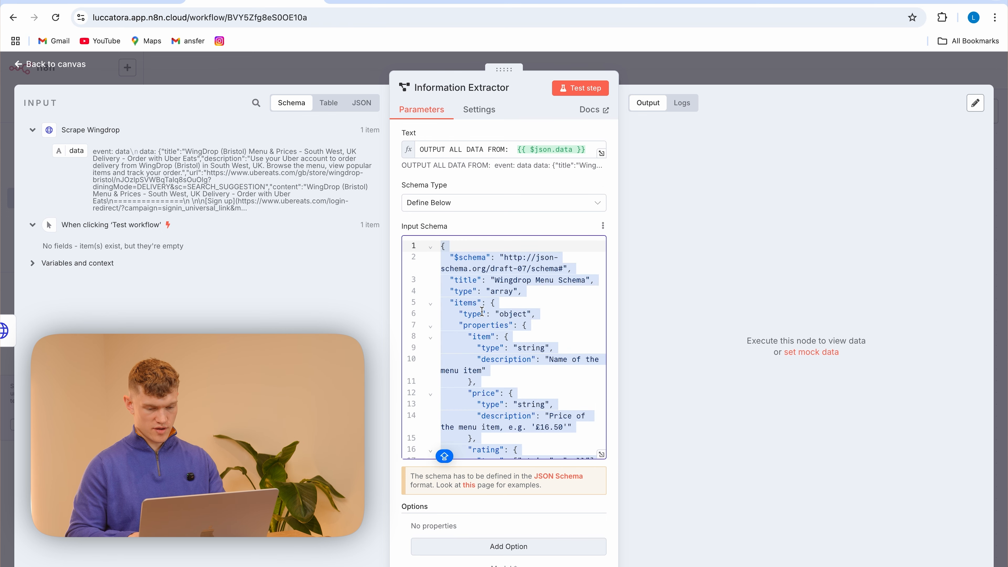
{"action": "left_click", "coordinate": [343, 80]}
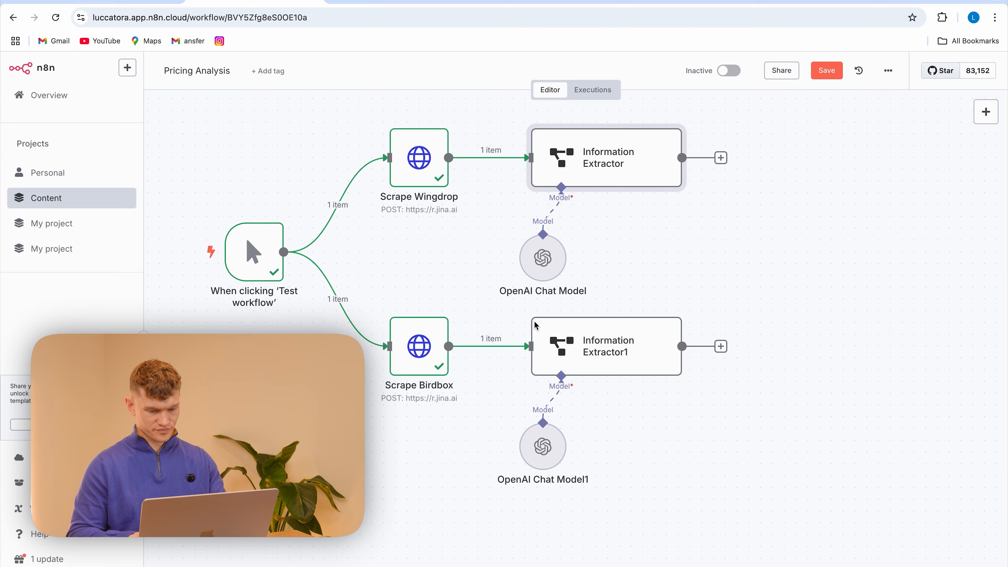
{"action": "double_click", "coordinate": [581, 353]}
{"action": "left_click", "coordinate": [478, 203]}
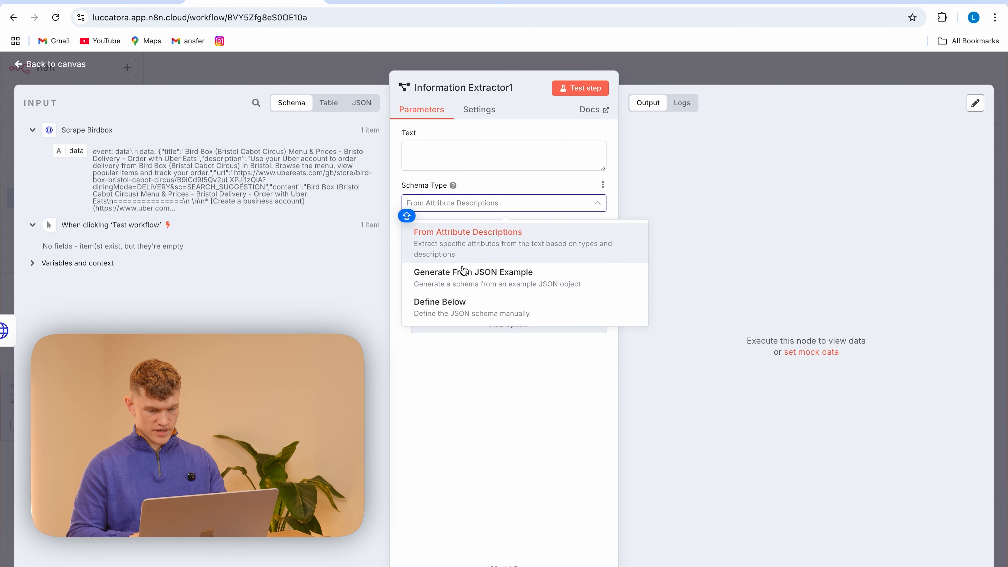
{"action": "left_click", "coordinate": [472, 305]}
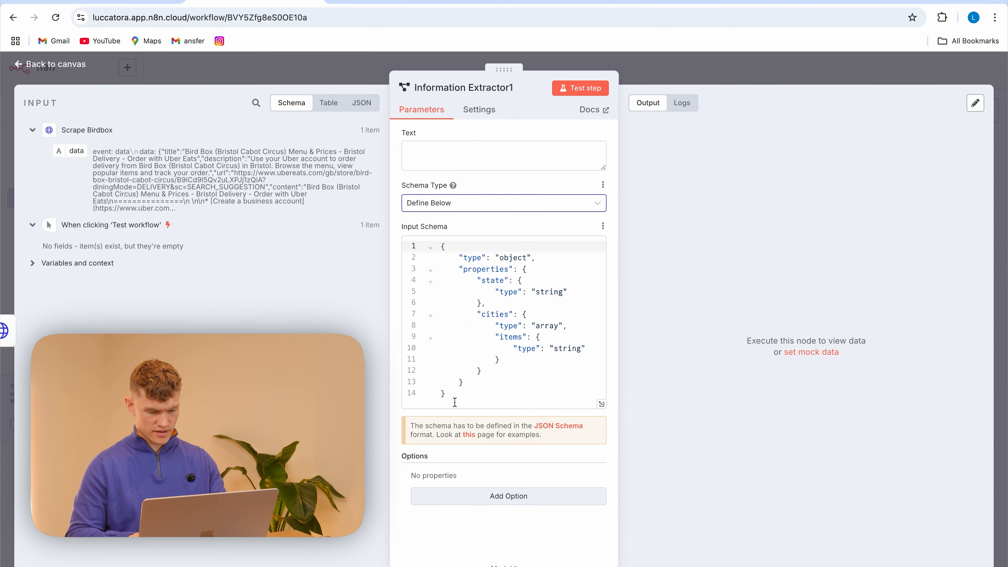
{"action": "key", "text": "ctrl+a"}
{"action": "key", "text": "ctrl+v"}
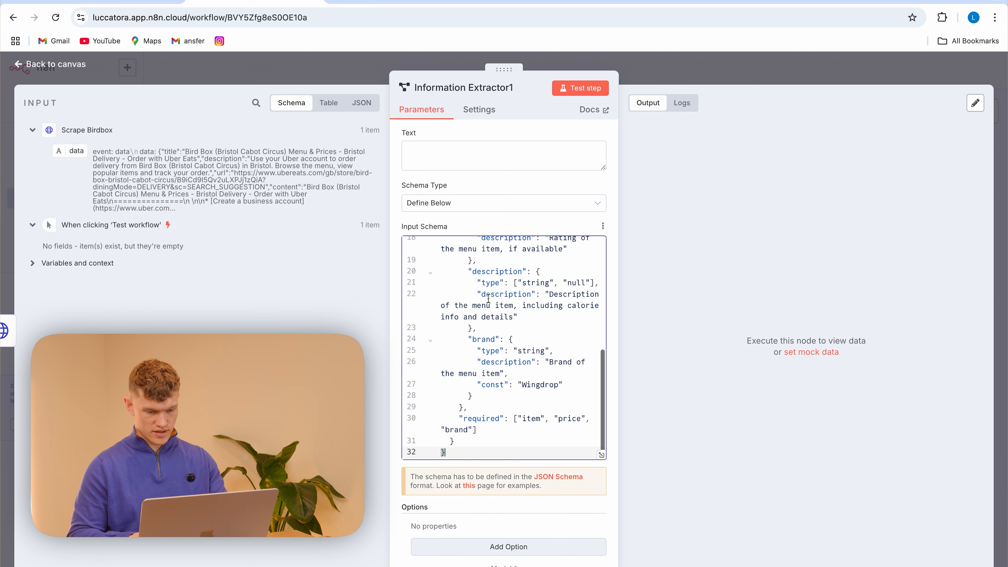
Adapt the copied schema by setting the brand constant to "Birdbox" and the title to "Birdbox Menu Schema"
{"action": "scroll", "coordinate": [510, 292], "scroll_direction": "up", "scroll_amount": 1}
{"action": "left_click", "coordinate": [559, 397]}
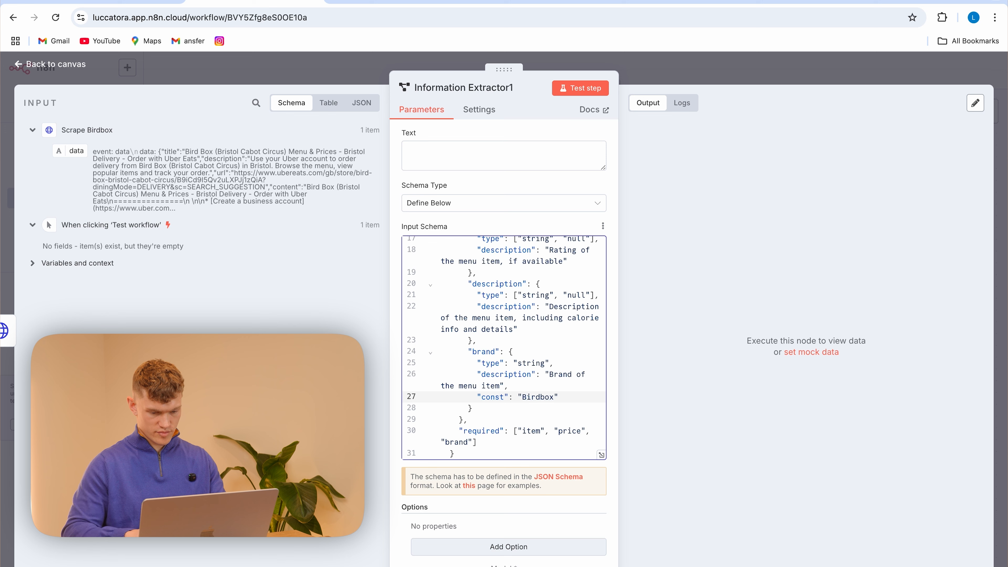
{"action": "scroll", "coordinate": [589, 353], "scroll_direction": "up", "scroll_amount": 5}
{"action": "left_click", "coordinate": [530, 282]}
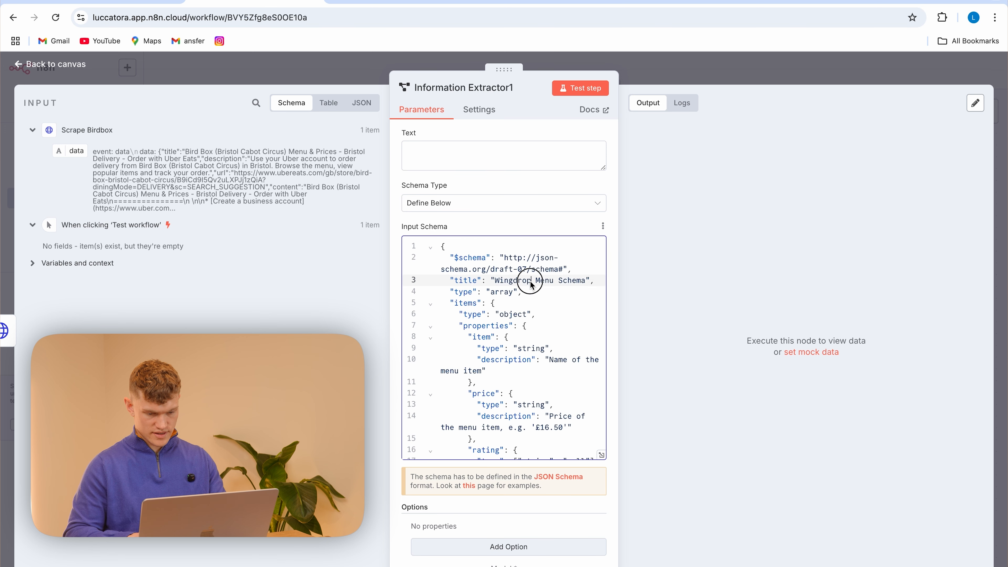
{"action": "key", "text": "BackSpace"}
{"action": "key", "text": "BackSpace"}
{"action": "key", "text": "BackSpace"}
{"action": "key", "text": "BackSpace"}
{"action": "key", "text": "BackSpace"}
{"action": "key", "text": "BackSpace"}
{"action": "key", "text": "BackSpace"}
{"action": "key", "text": "BackSpace"}
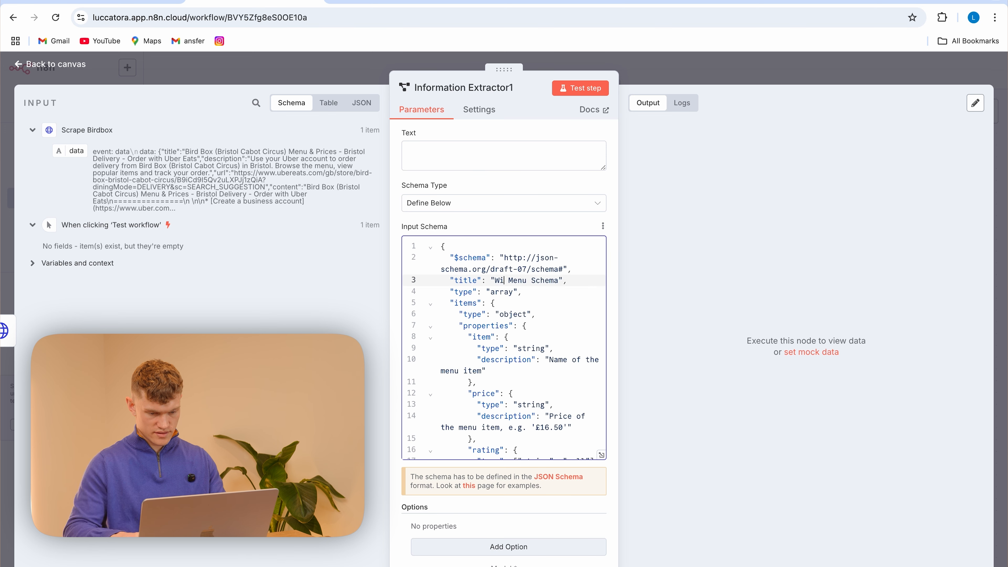
{"action": "type", "text": "Birdbox"}
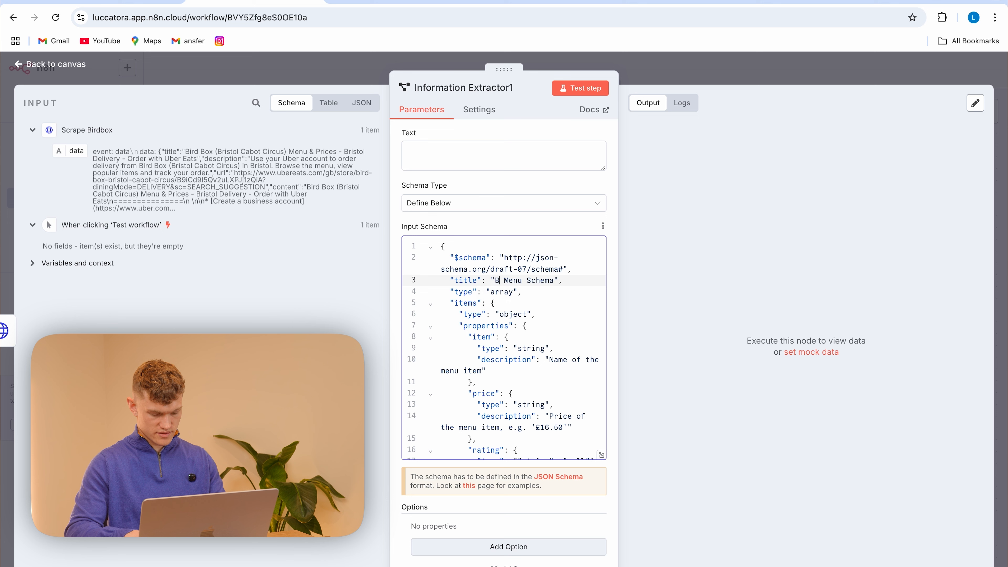
{"action": "left_click", "coordinate": [572, 318]}
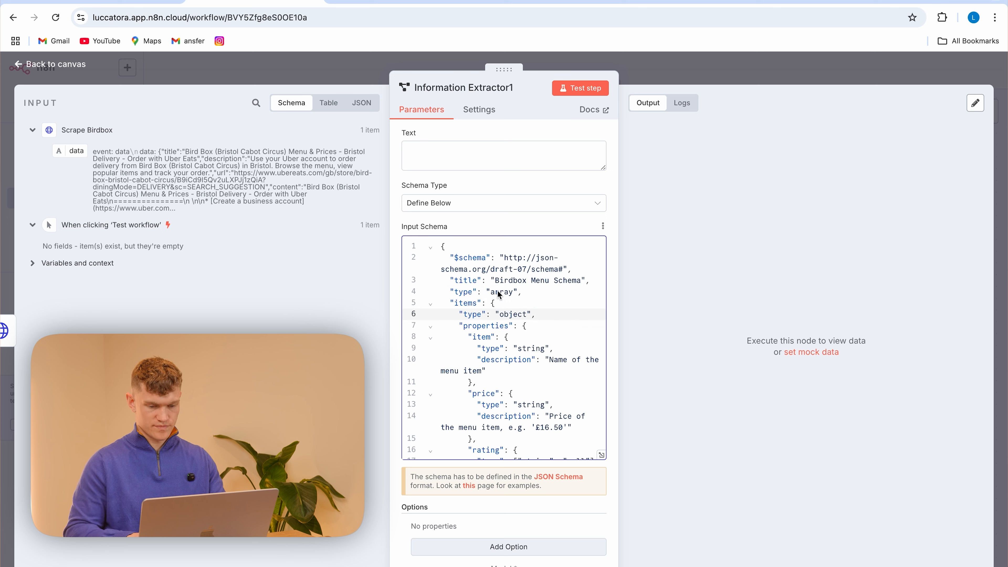
Set Information Extractor1's Text to "OUTPUT ALL DATA FROM:" followed by the Scrape Birdbox data field, and return to the canvas
{"action": "left_click", "coordinate": [408, 153]}
{"action": "type", "text": "OUTPUT ALL D"}
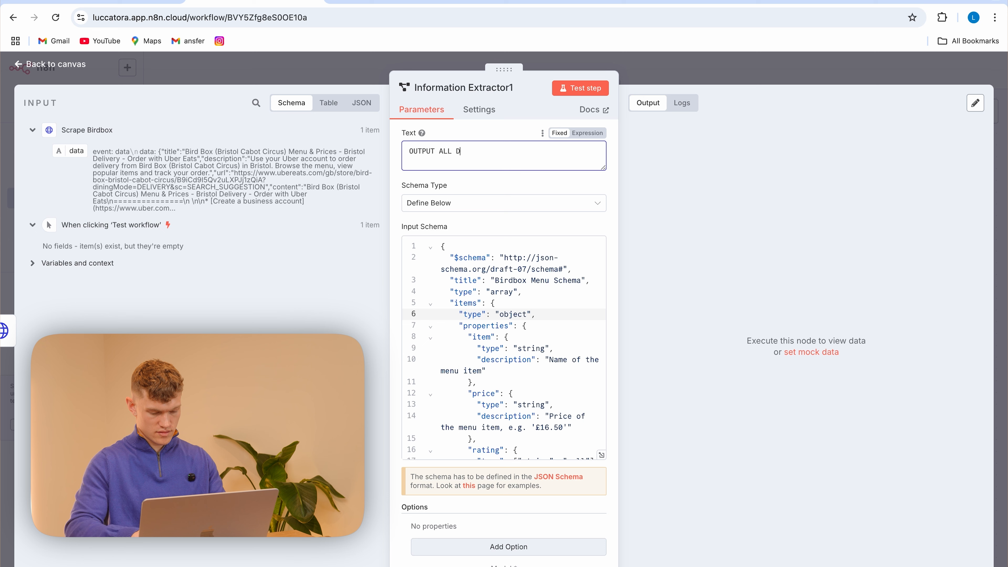
{"action": "type", "text": "ATA FROM:"}
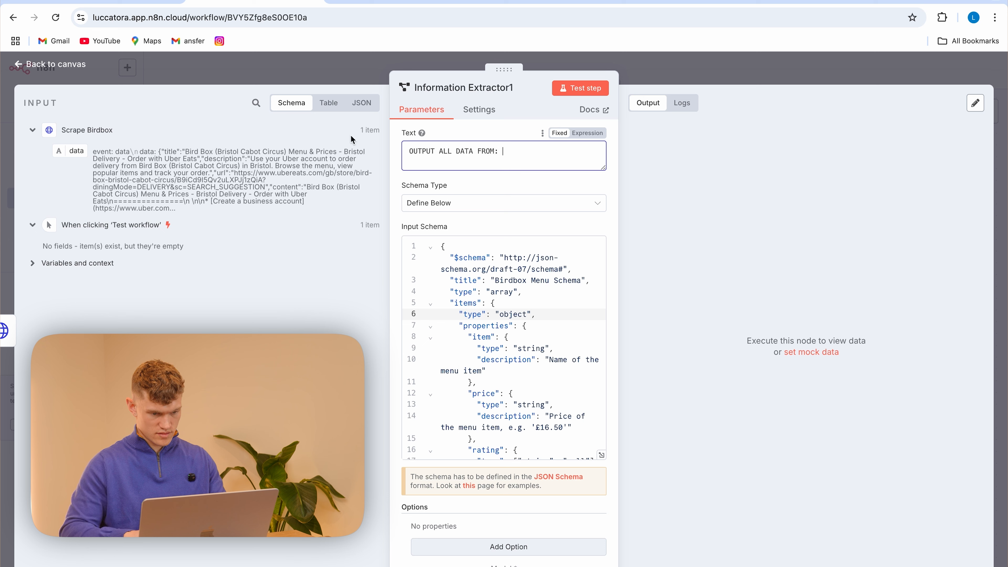
{"action": "left_click_drag", "start_coordinate": [85, 153], "coordinate": [533, 153]}
{"action": "key", "text": "Escape"}
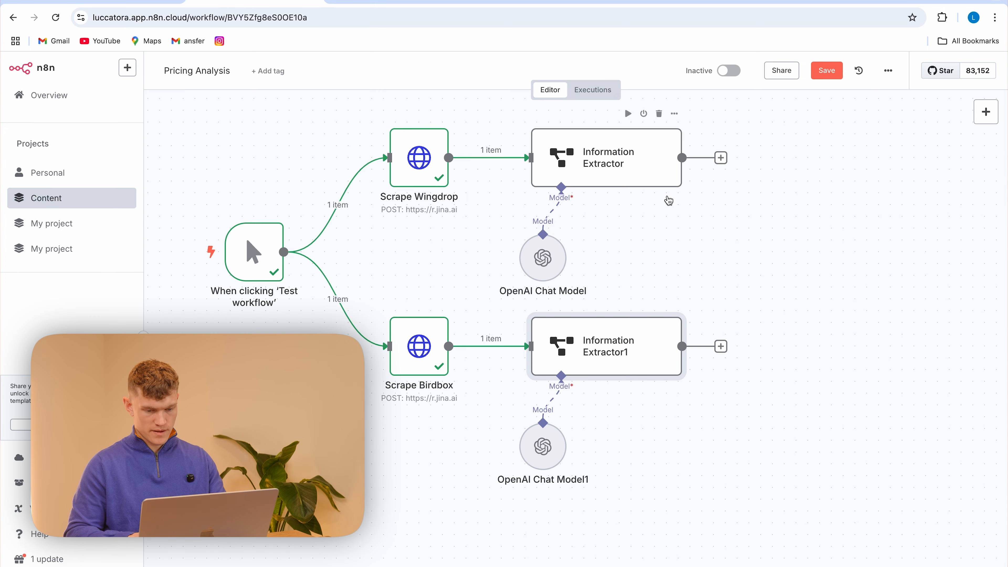
Rename the Information Extractor1 node on the Birdbox branch to "BB Info Extractor"
{"action": "left_click", "coordinate": [675, 304]}
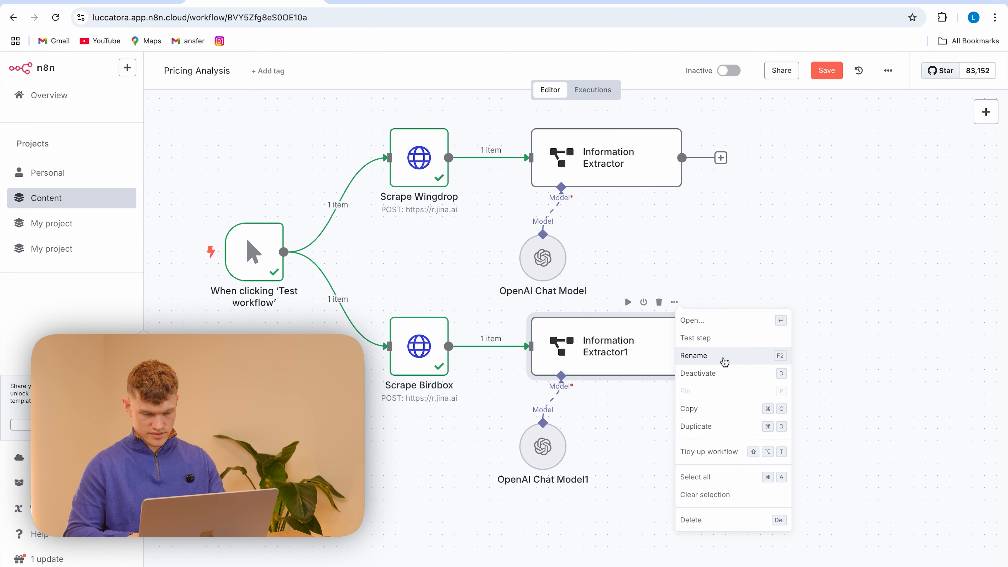
{"action": "left_click", "coordinate": [725, 361]}
{"action": "key", "text": "BackSpace"}
{"action": "type", "text": "BB Info Extractor"}
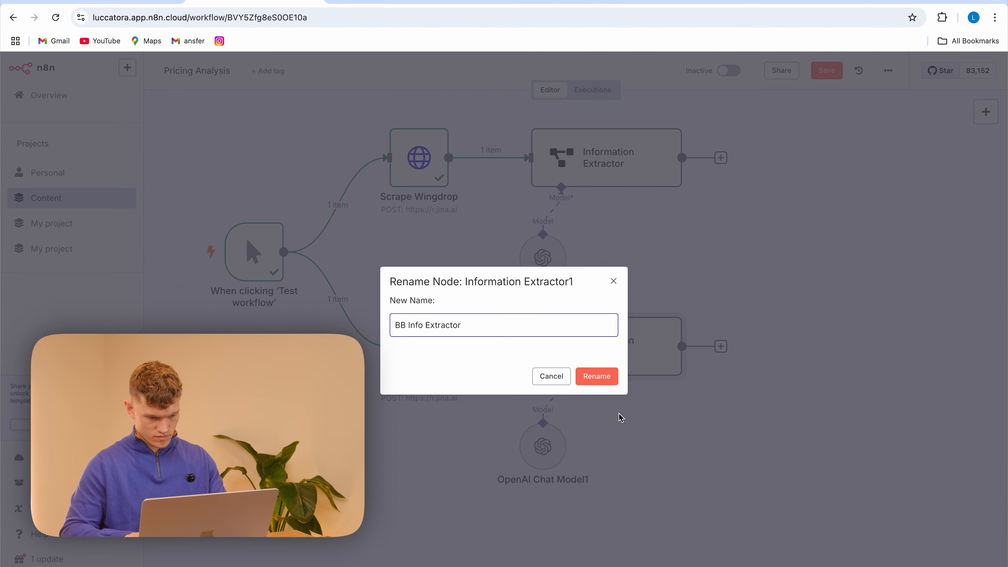
{"action": "left_click", "coordinate": [598, 377]}
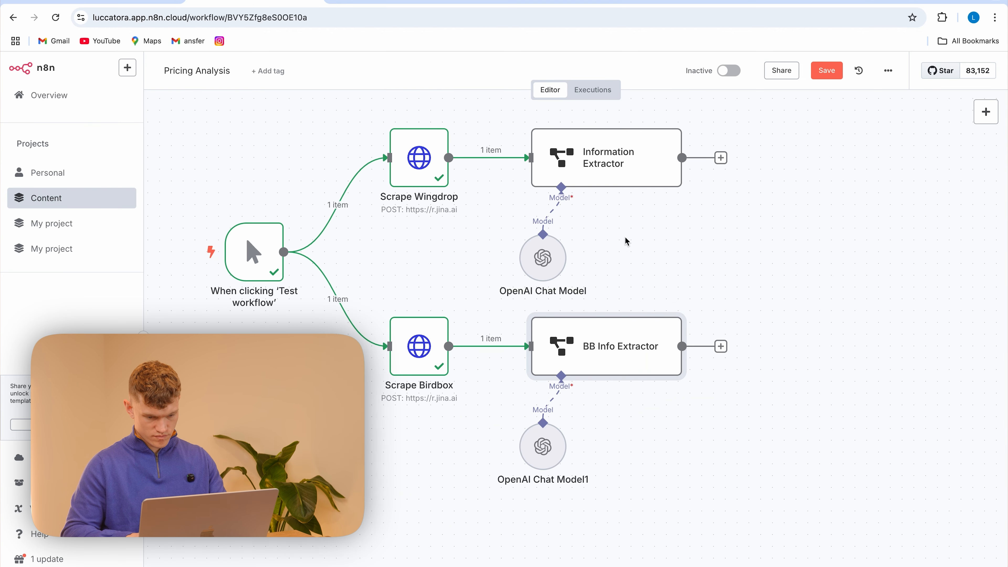
Rename the Information Extractor node on the Wingdrop branch to "WD Info Extractor"
{"action": "left_click", "coordinate": [675, 114]}
{"action": "left_click", "coordinate": [694, 141]}
{"action": "key", "text": "BackSpace"}
{"action": "type", "text": "WD Info Extractor"}
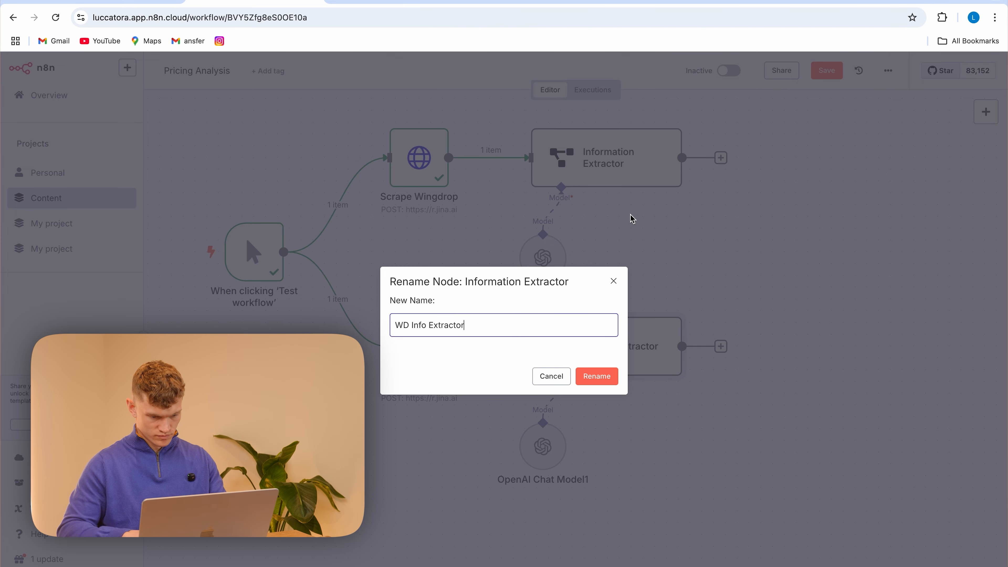
{"action": "left_click", "coordinate": [606, 377]}
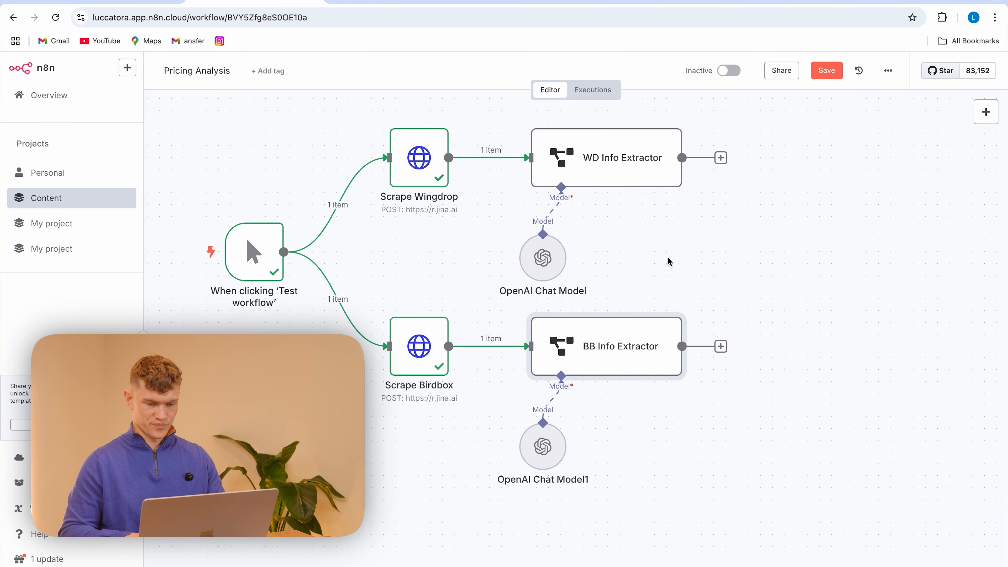
Test the WD Info Extractor node on its own, review the extracted Wingdrop menu items, and return to the canvas
{"action": "double_click", "coordinate": [611, 175]}
{"action": "left_click", "coordinate": [588, 88]}
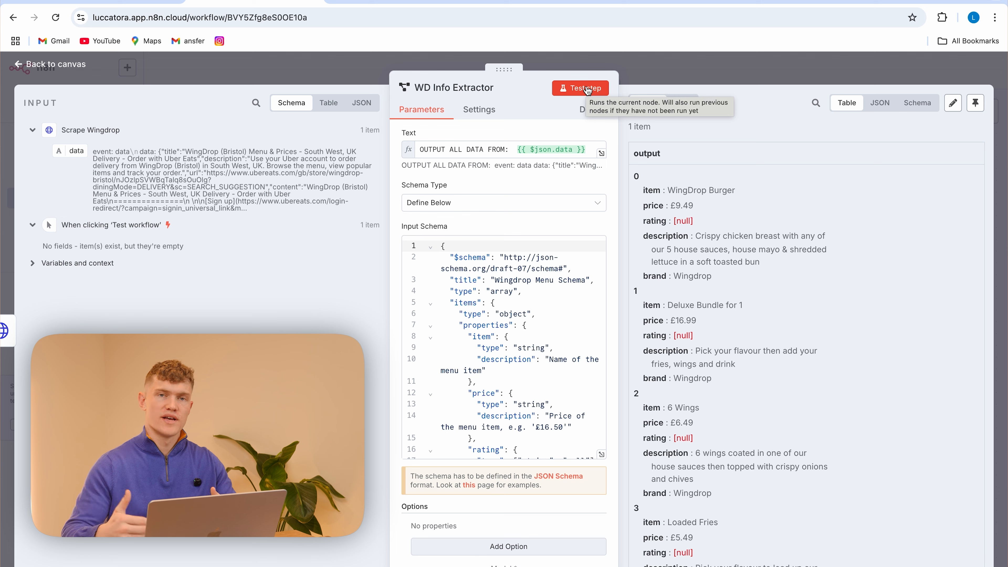
{"action": "left_click", "coordinate": [587, 89]}
{"action": "scroll", "coordinate": [754, 309], "scroll_direction": "down", "scroll_amount": 20}
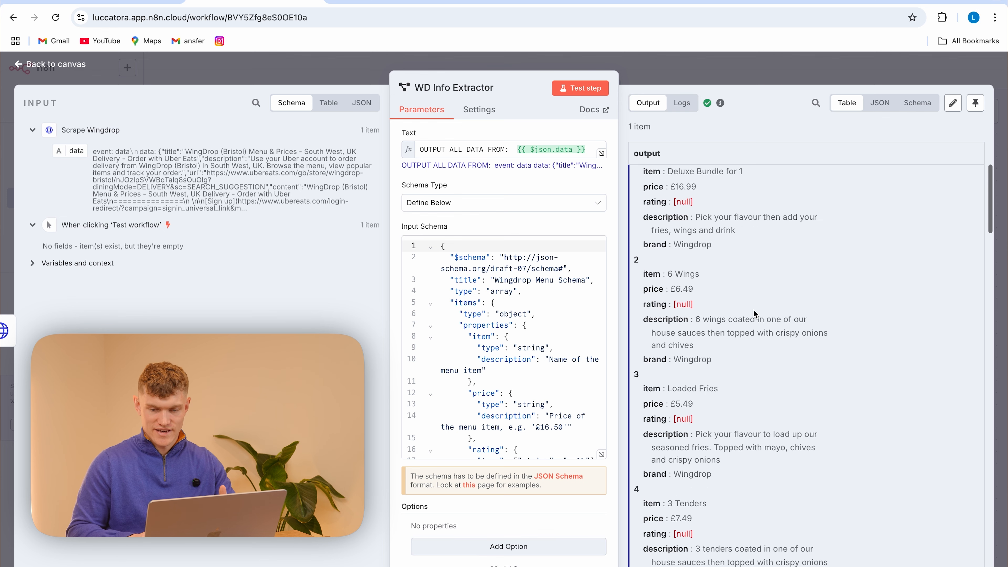
{"action": "scroll", "coordinate": [755, 313], "scroll_direction": "down", "scroll_amount": 20}
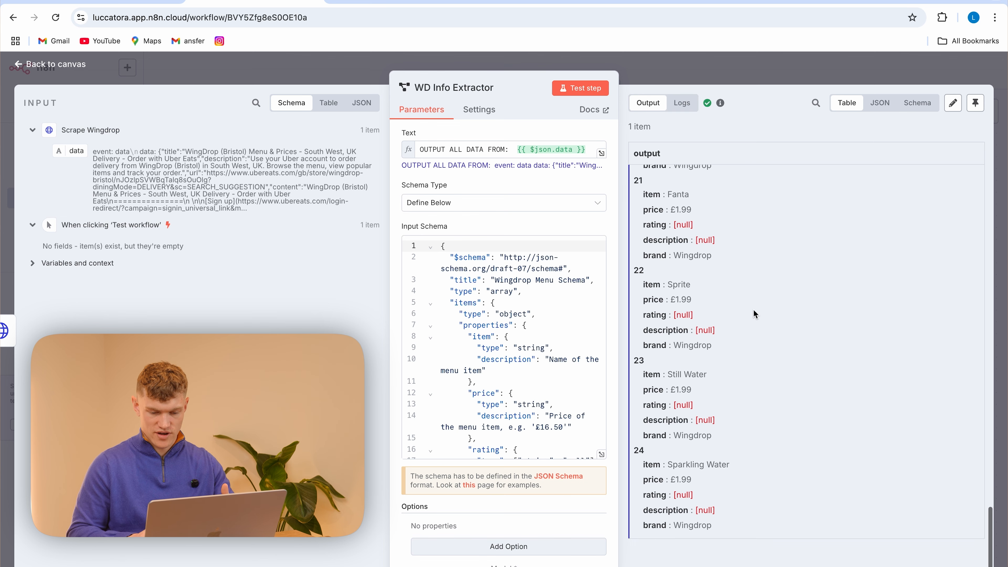
{"action": "scroll", "coordinate": [754, 311], "scroll_direction": "up", "scroll_amount": 10}
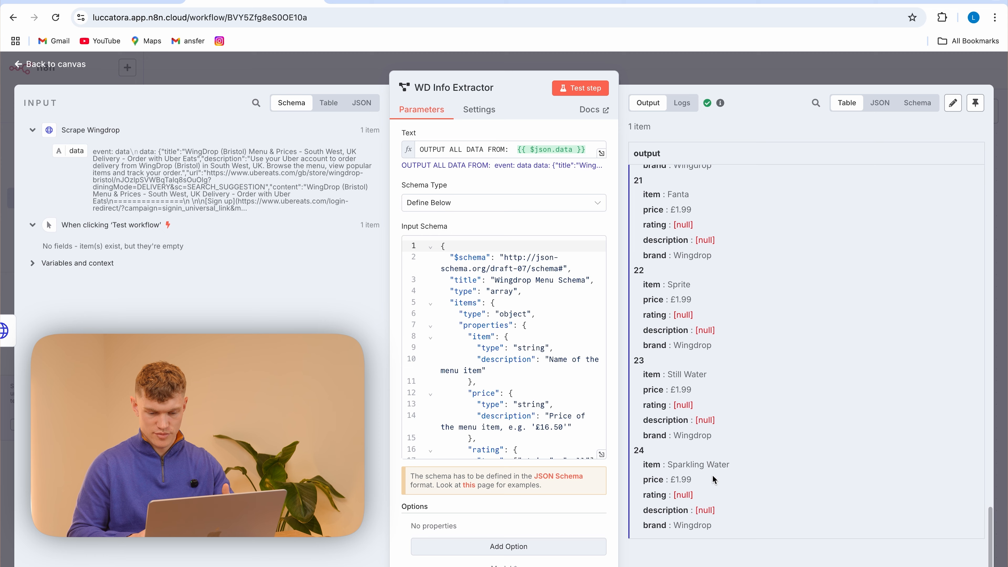
{"action": "left_click", "coordinate": [312, 74]}
Test the BB Info Extractor node, look through the extracted Birdbox menu items, and close the node
{"action": "double_click", "coordinate": [584, 350]}
{"action": "left_click", "coordinate": [581, 91]}
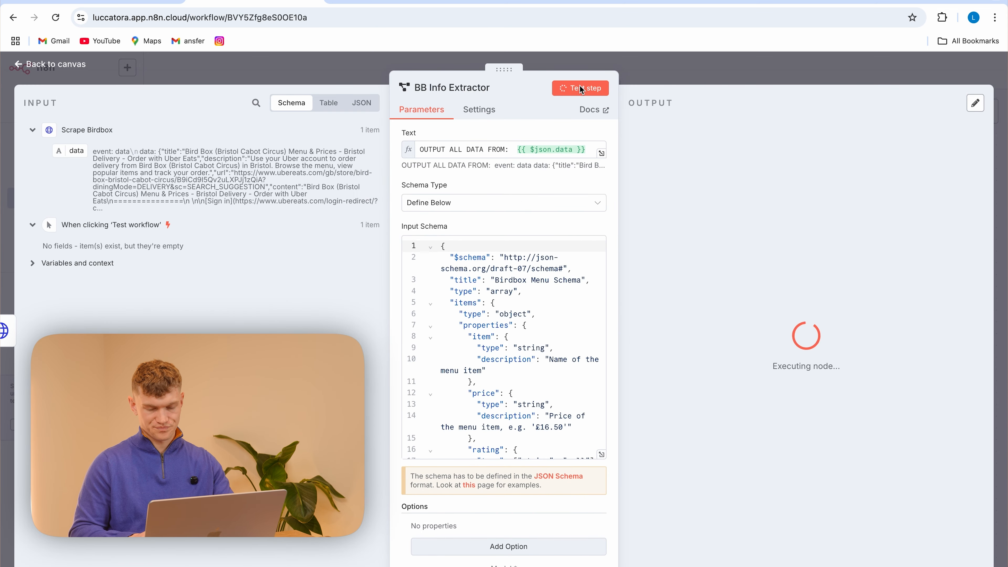
{"action": "scroll", "coordinate": [819, 417], "scroll_direction": "down", "scroll_amount": 5}
{"action": "scroll", "coordinate": [819, 414], "scroll_direction": "down", "scroll_amount": 20}
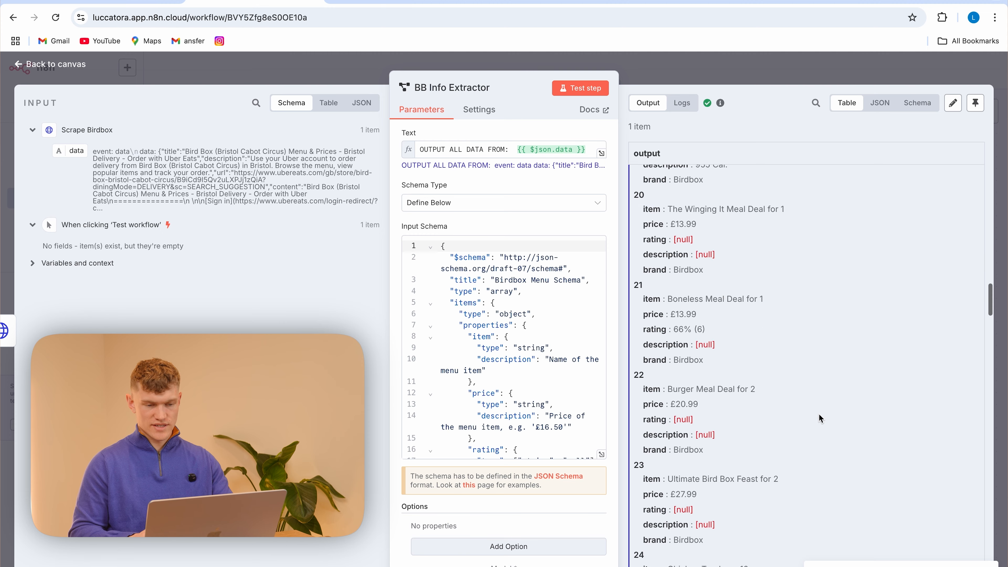
{"action": "scroll", "coordinate": [819, 414], "scroll_direction": "down", "scroll_amount": 15}
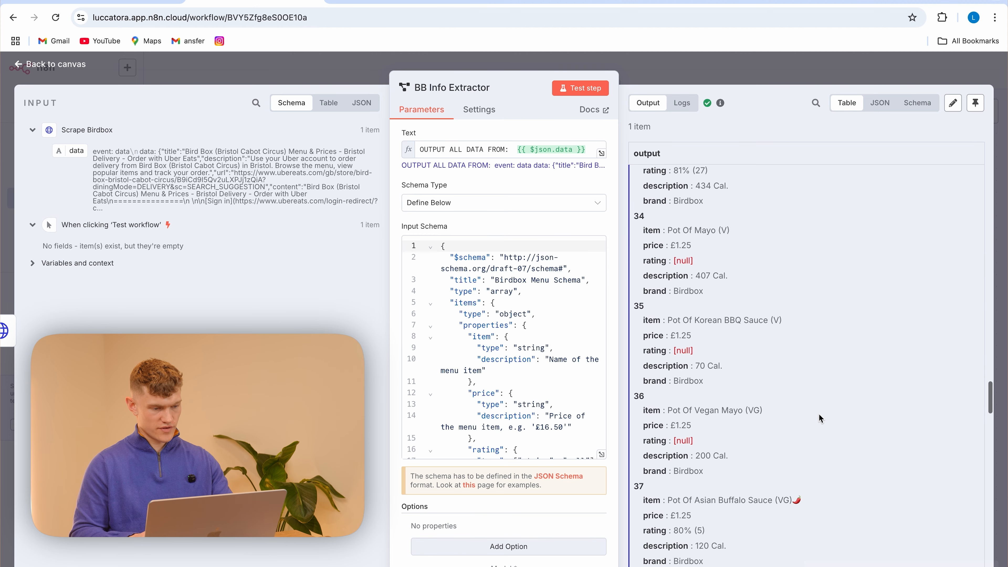
{"action": "scroll", "coordinate": [821, 418], "scroll_direction": "down", "scroll_amount": 1}
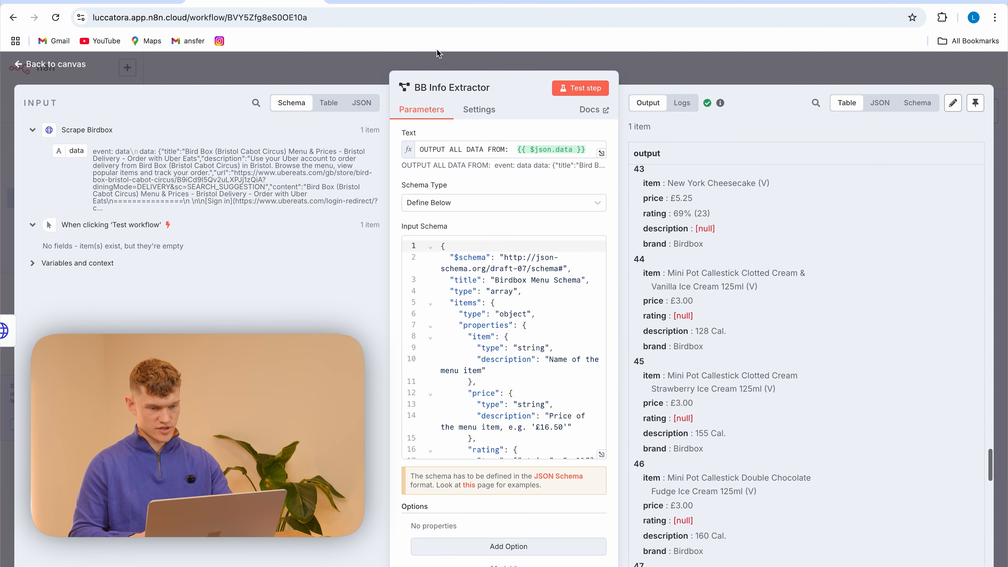
{"action": "left_click", "coordinate": [349, 66]}
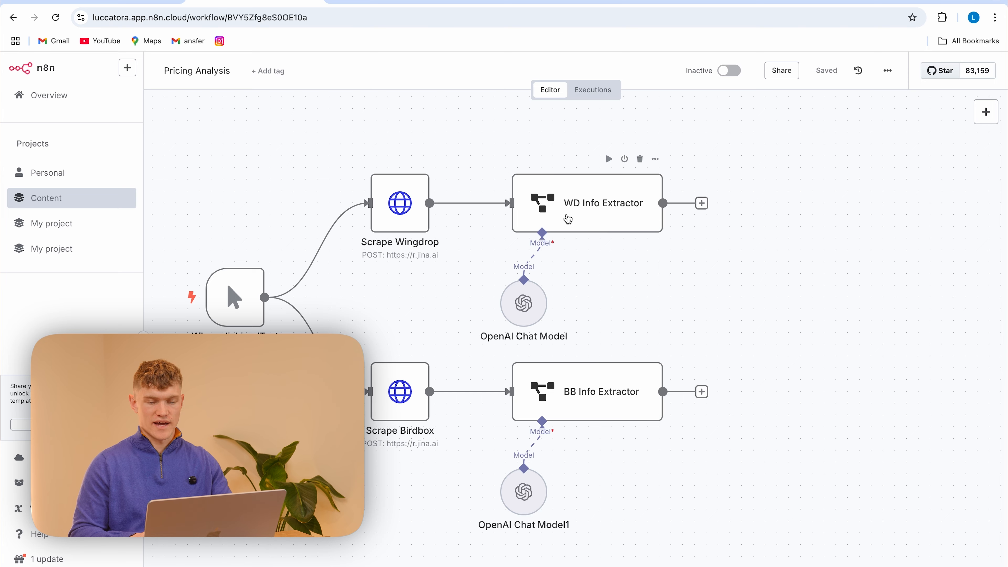
Add a System Prompt Template to WD Info Extractor, replace its text with the copied prompt to extract ALL MENU information, and set it to Expression
{"action": "double_click", "coordinate": [607, 219]}
{"action": "scroll", "coordinate": [474, 483], "scroll_direction": "down", "scroll_amount": 1}
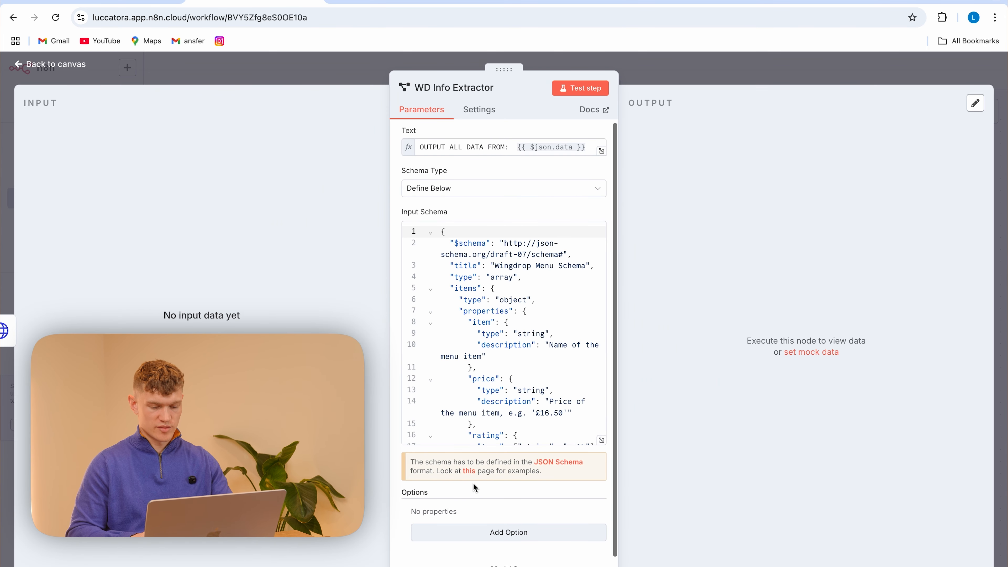
{"action": "left_click", "coordinate": [481, 532]}
{"action": "scroll", "coordinate": [488, 488], "scroll_direction": "down", "scroll_amount": 1}
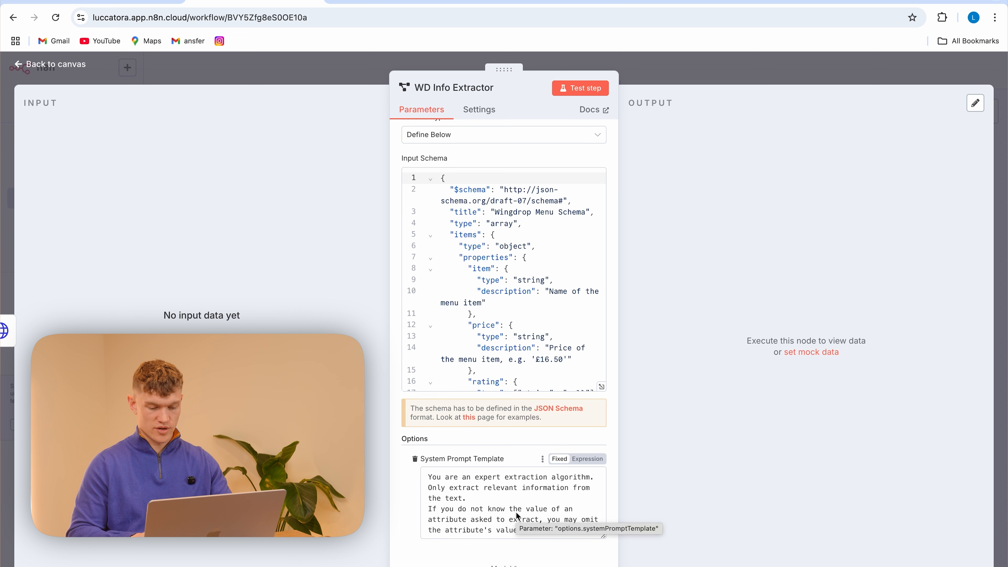
{"action": "left_click_drag", "start_coordinate": [528, 533], "coordinate": [434, 476]}
{"action": "key", "text": "ctrl+v"}
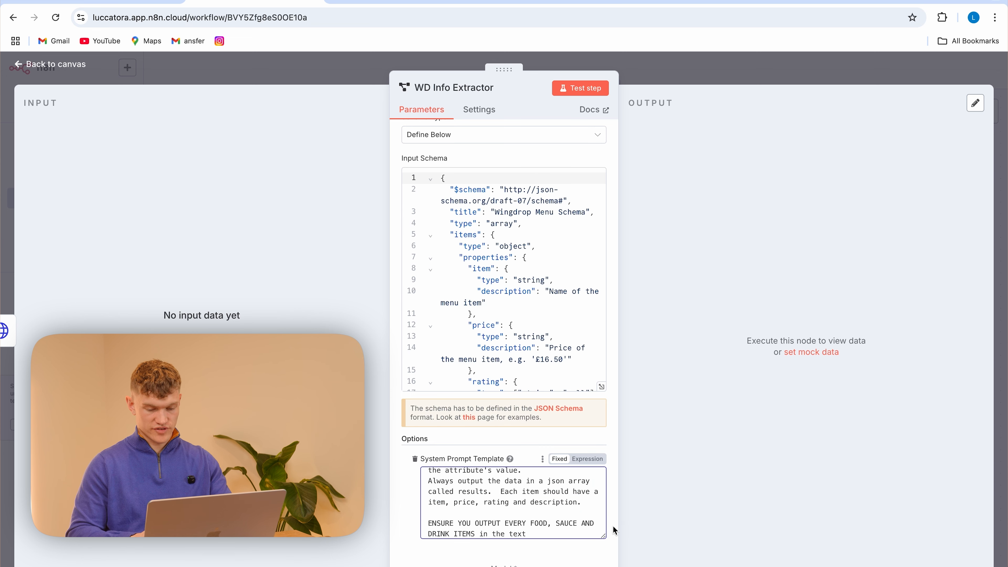
{"action": "left_click", "coordinate": [588, 459]}
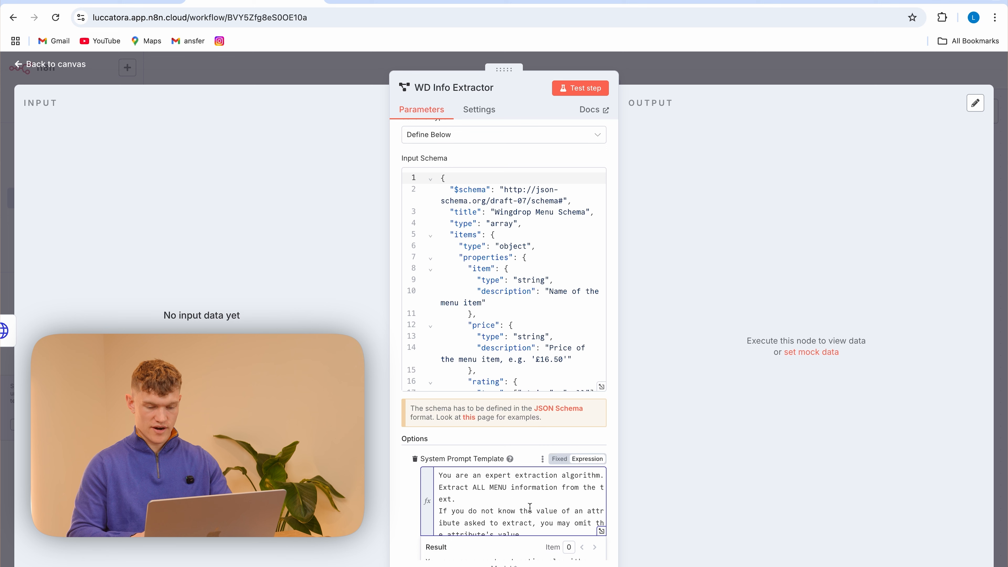
Read through WD Info Extractor's system prompt, from the missing-value and JSON array rules to the final output instruction, and return to the canvas
{"action": "scroll", "coordinate": [553, 513], "scroll_direction": "down", "scroll_amount": 3}
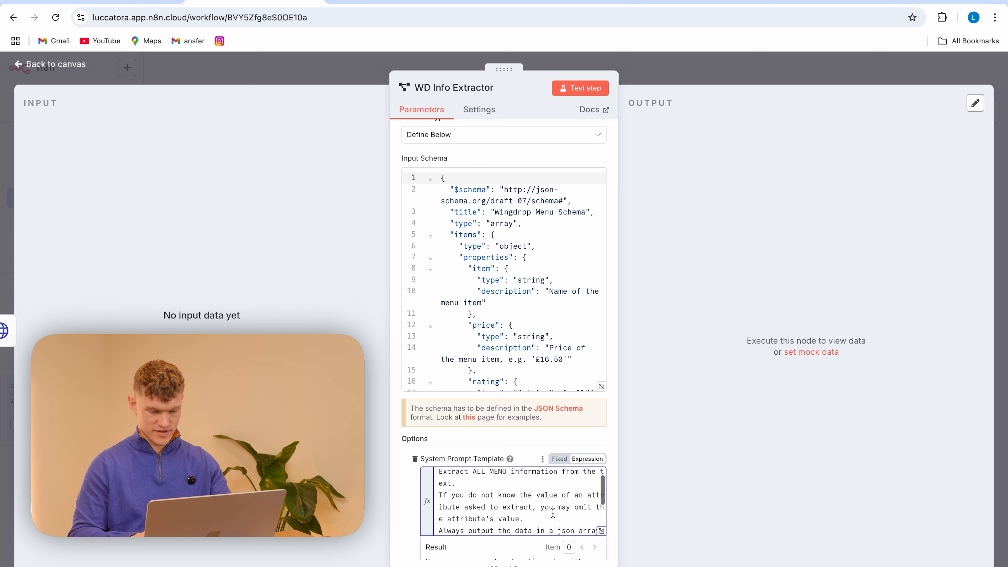
{"action": "scroll", "coordinate": [553, 513], "scroll_direction": "down", "scroll_amount": 1}
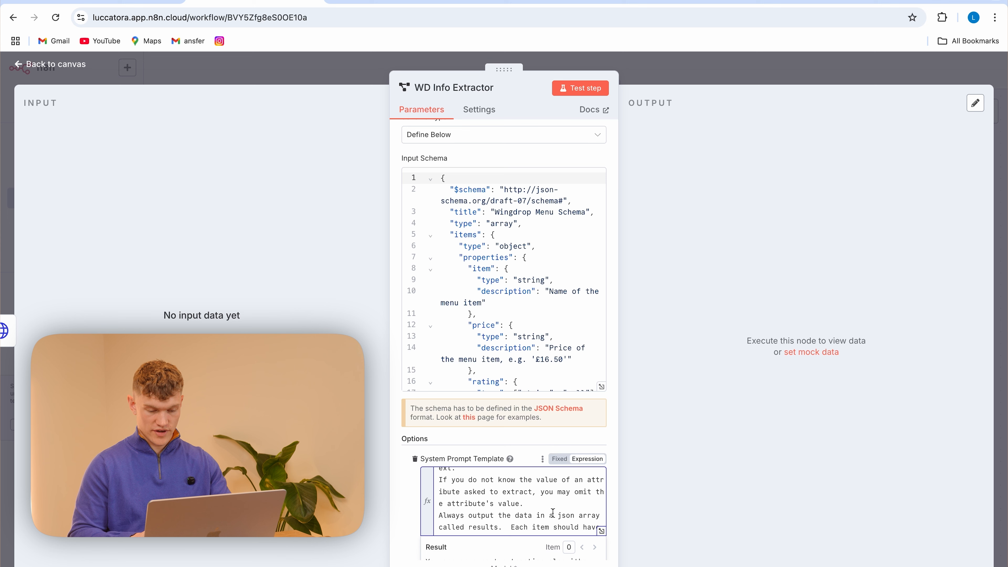
{"action": "scroll", "coordinate": [553, 513], "scroll_direction": "down", "scroll_amount": 3}
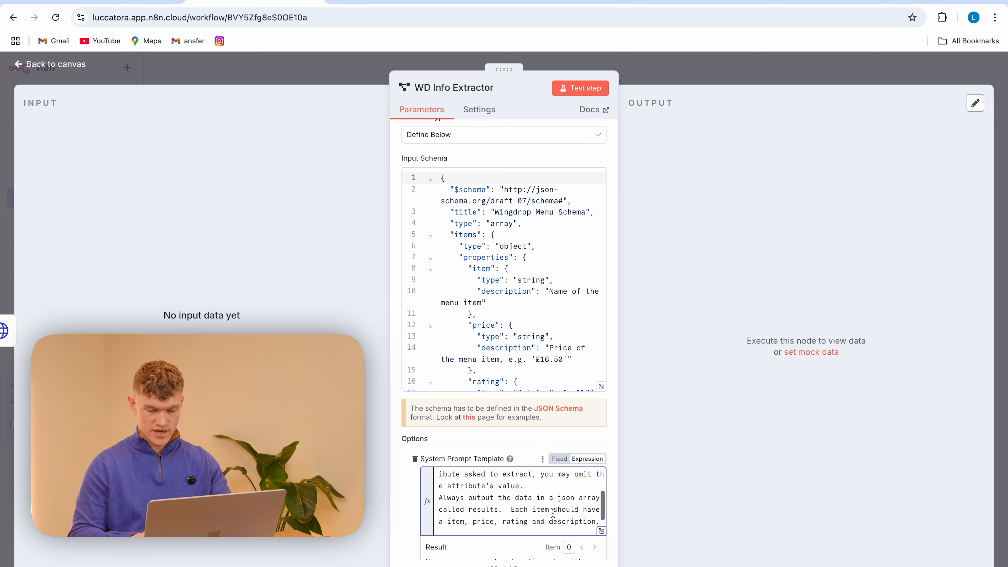
{"action": "scroll", "coordinate": [553, 513], "scroll_direction": "up", "scroll_amount": 1}
{"action": "scroll", "coordinate": [553, 513], "scroll_direction": "up", "scroll_amount": 1}
{"action": "scroll", "coordinate": [552, 513], "scroll_direction": "down", "scroll_amount": 1}
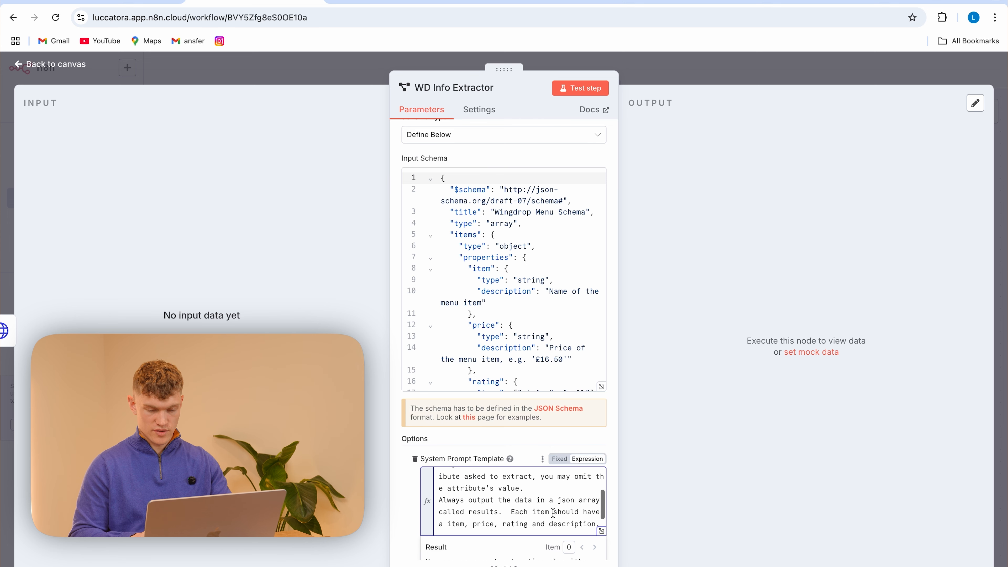
{"action": "scroll", "coordinate": [553, 513], "scroll_direction": "down", "scroll_amount": 1}
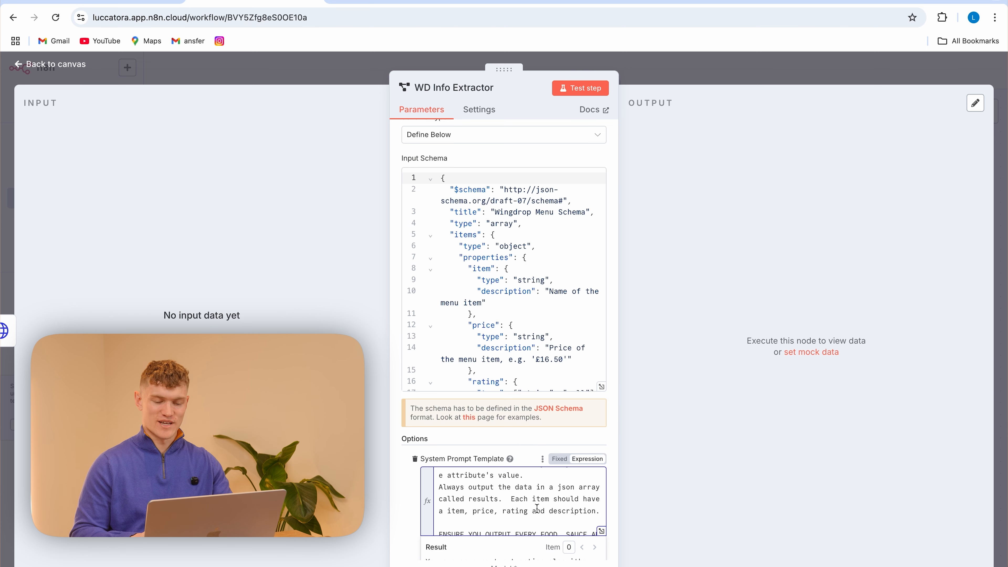
{"action": "scroll", "coordinate": [540, 512], "scroll_direction": "down", "scroll_amount": 2}
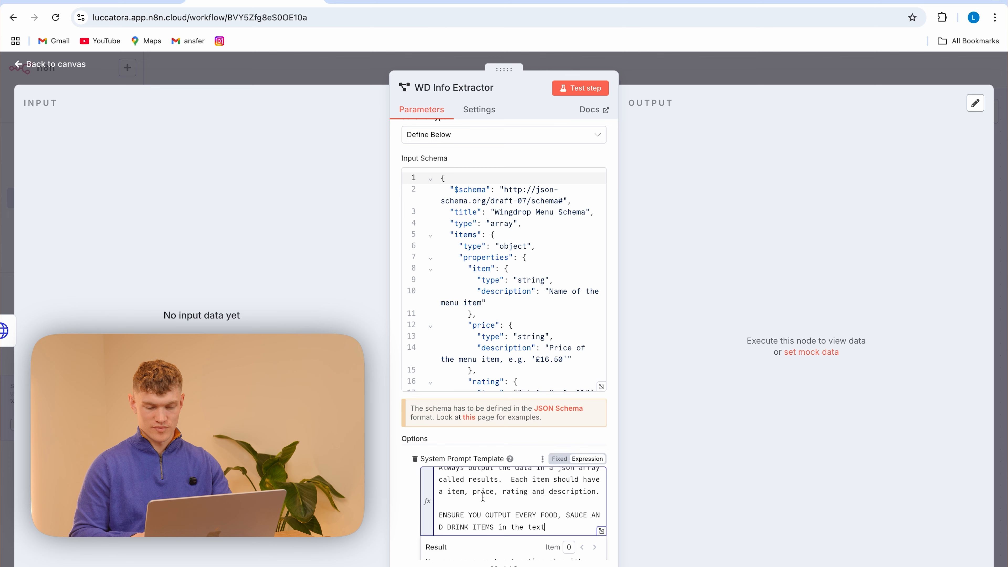
{"action": "scroll", "coordinate": [558, 498], "scroll_direction": "down", "scroll_amount": 3}
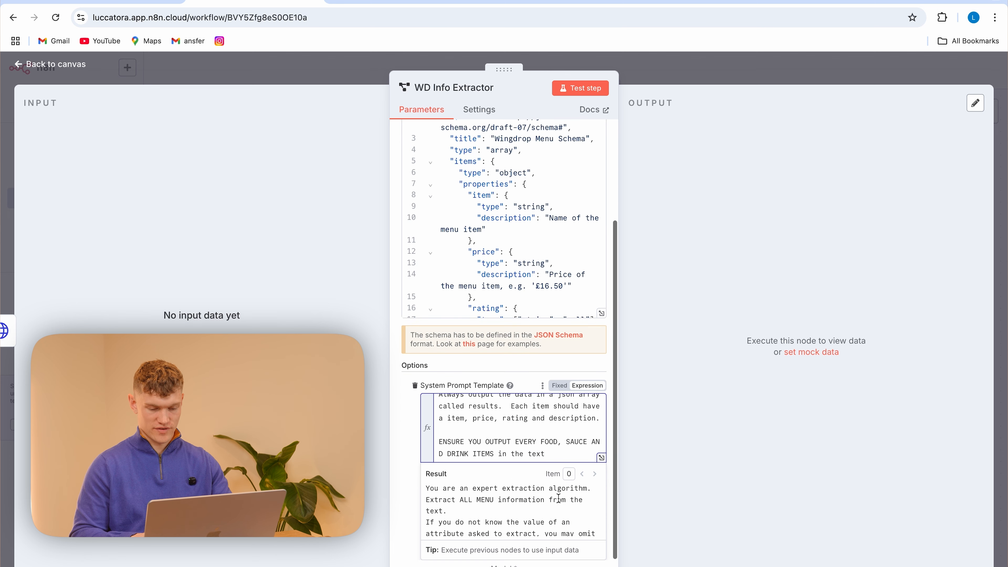
{"action": "left_click", "coordinate": [407, 457]}
{"action": "left_click", "coordinate": [349, 88]}
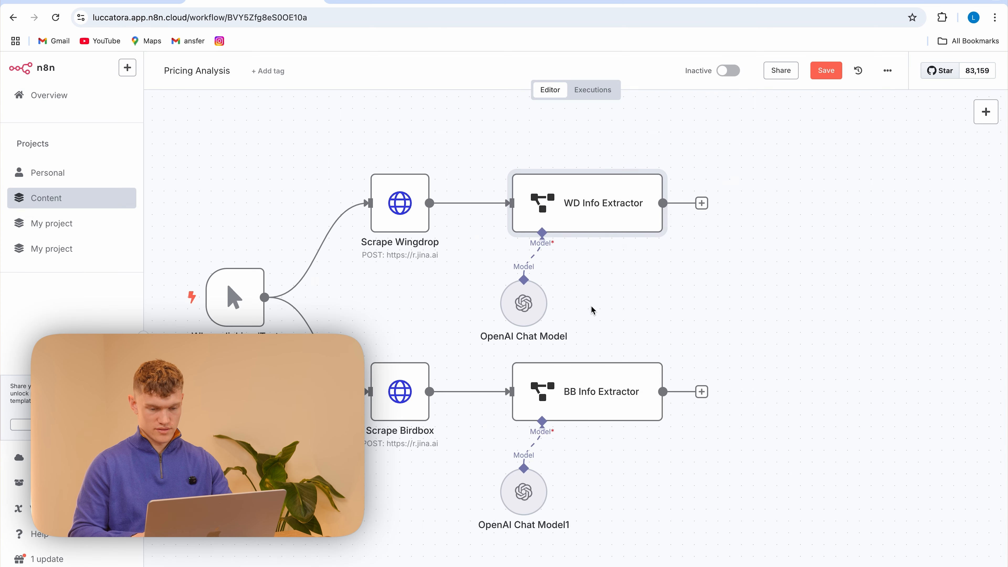
Add a System Prompt Template to BB Info Extractor and replace its default text with the same copied menu-extraction prompt
{"action": "double_click", "coordinate": [589, 393]}
{"action": "left_click", "coordinate": [499, 535]}
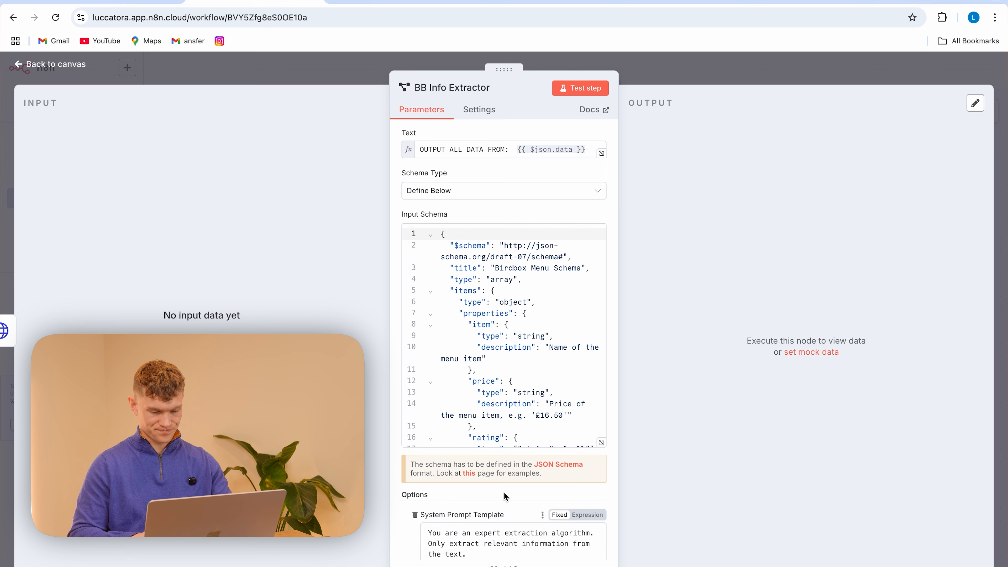
{"action": "scroll", "coordinate": [498, 516], "scroll_direction": "down", "scroll_amount": 2}
{"action": "left_click_drag", "start_coordinate": [523, 531], "coordinate": [412, 473]}
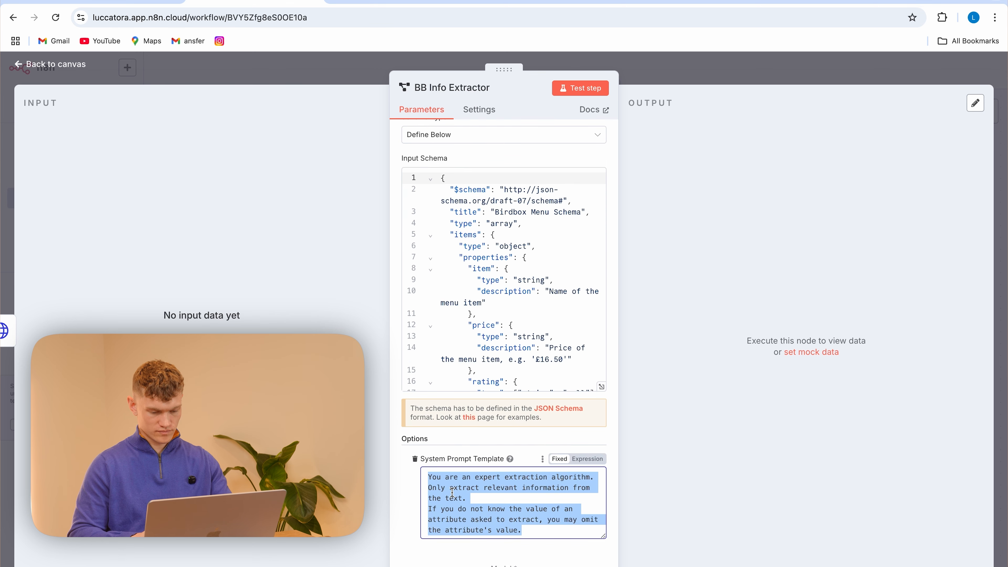
{"action": "key", "text": "super+v"}
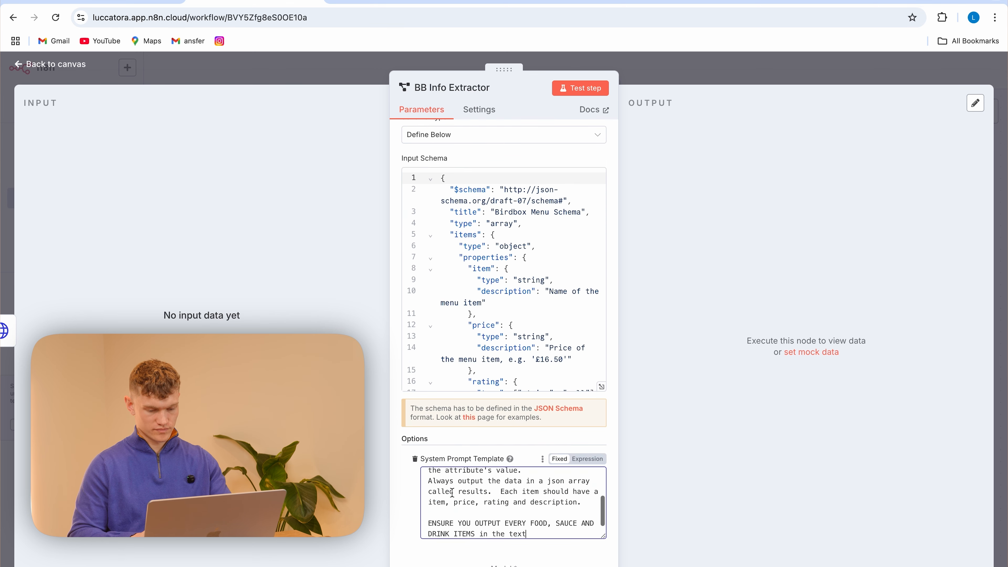
{"action": "left_click", "coordinate": [338, 75]}
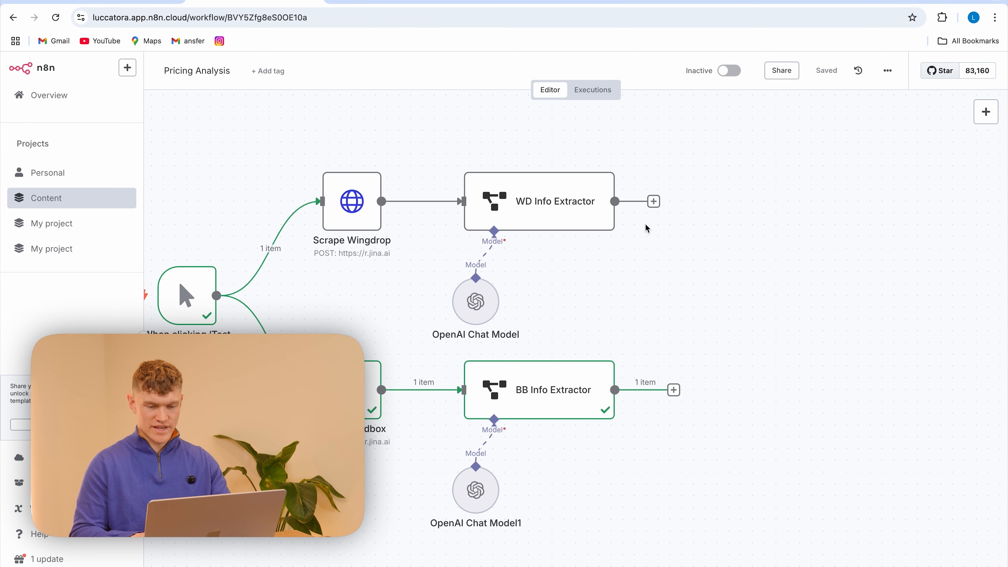
Add a Split Out node after WD Info Extractor with "output" as its Fields To Split Out, and return to the canvas
{"action": "left_click", "coordinate": [653, 201]}
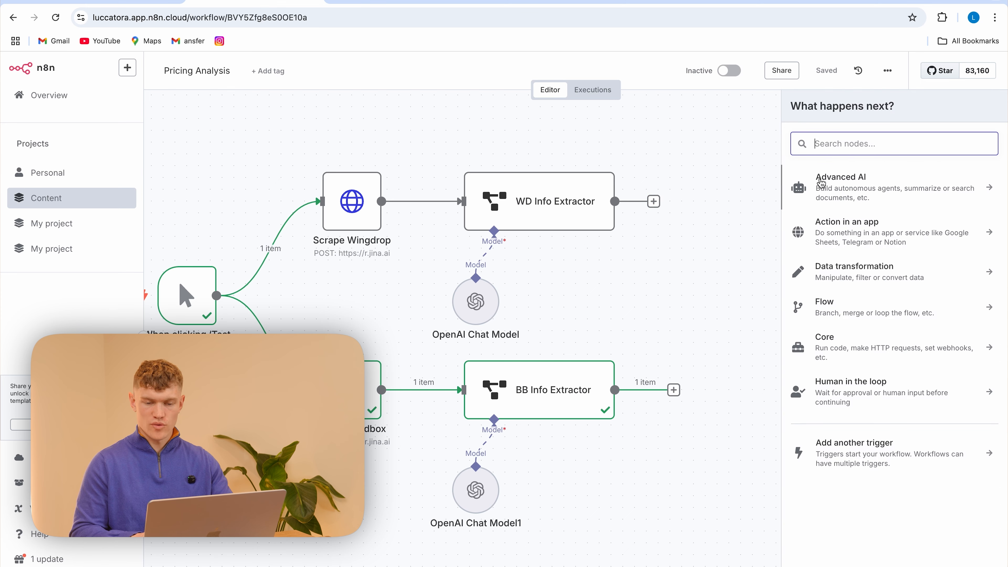
{"action": "type", "text": "spl"}
{"action": "left_click", "coordinate": [886, 205]}
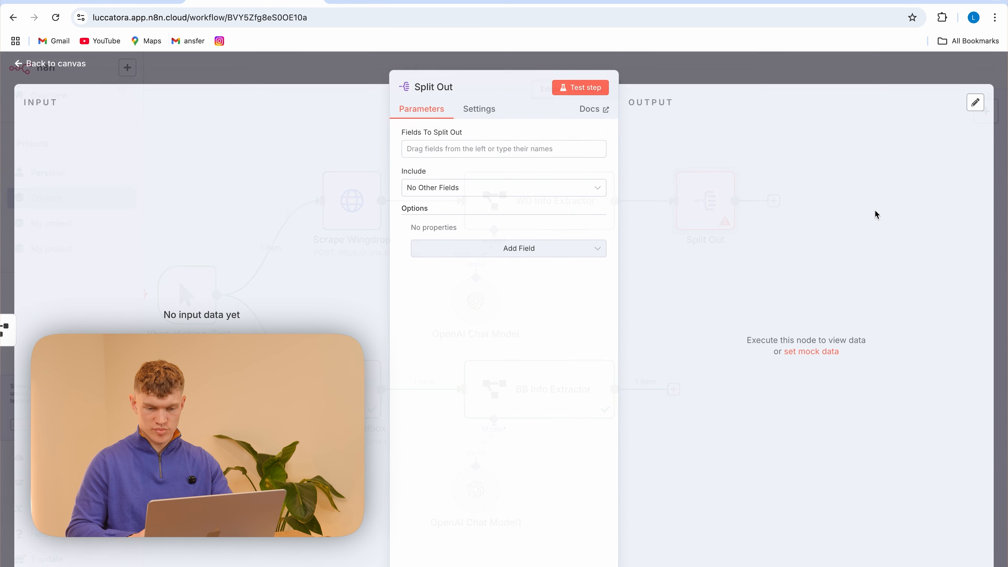
{"action": "left_click", "coordinate": [432, 150]}
{"action": "type", "text": "output"}
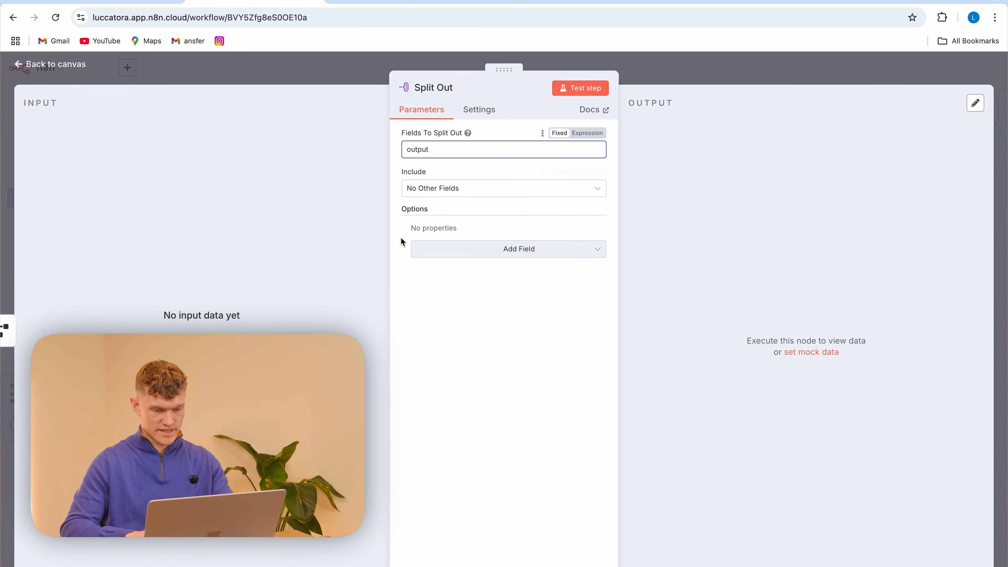
{"action": "left_click", "coordinate": [403, 322]}
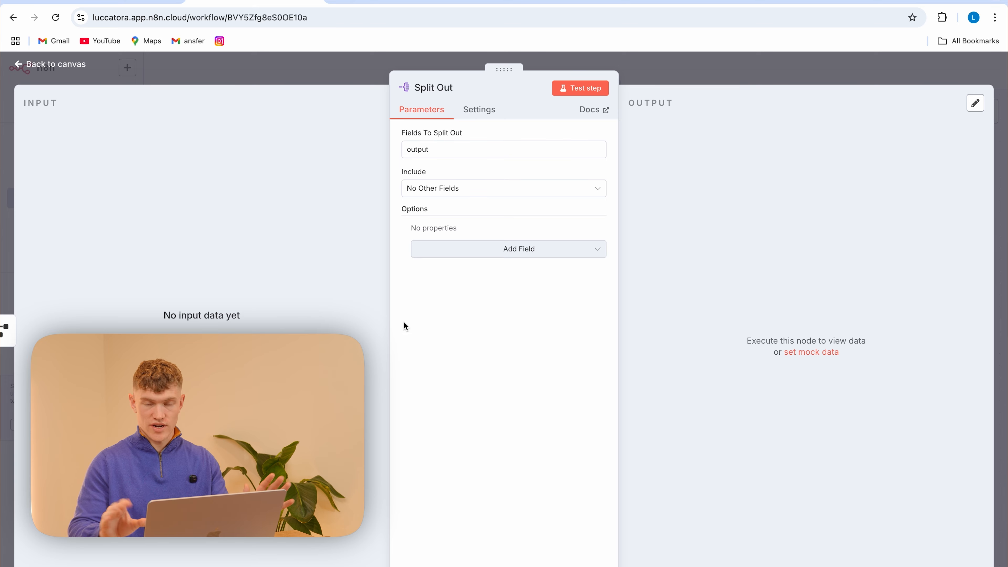
{"action": "left_click", "coordinate": [350, 71]}
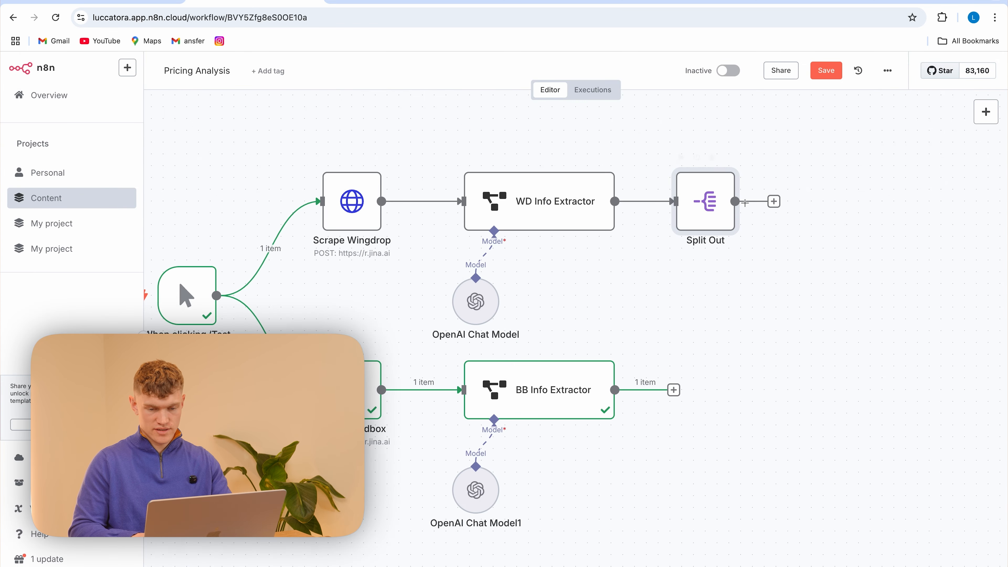
Duplicate the Split Out node and connect the copy to the output of BB Info Extractor
{"action": "left_click", "coordinate": [729, 159]}
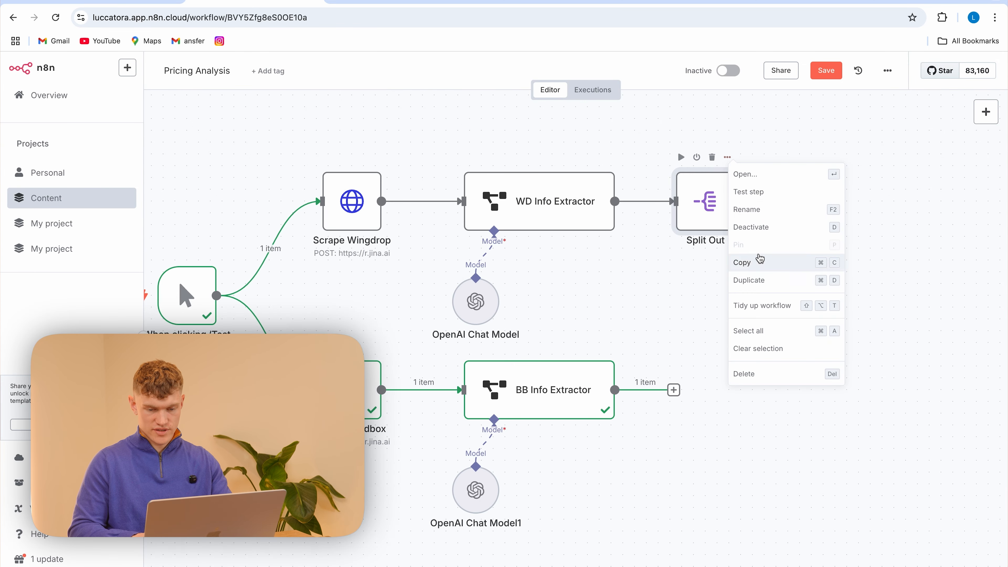
{"action": "left_click", "coordinate": [759, 281]}
{"action": "left_click_drag", "start_coordinate": [405, 324], "coordinate": [699, 393]}
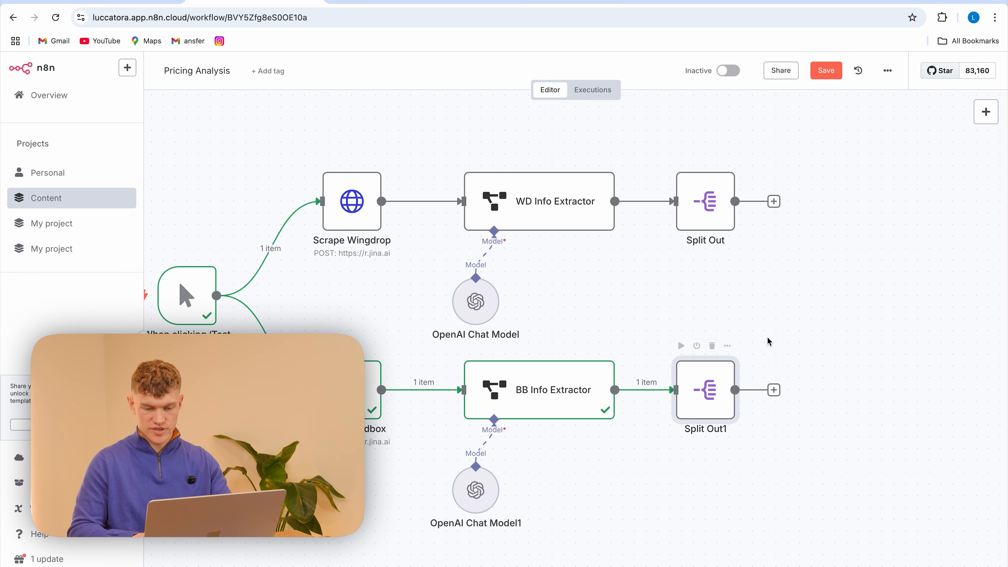
Test the duplicated Split Out node on the Birdbox branch and the original on the Wingdrop branch, and return to the canvas
{"action": "double_click", "coordinate": [708, 388]}
{"action": "left_click", "coordinate": [592, 93]}
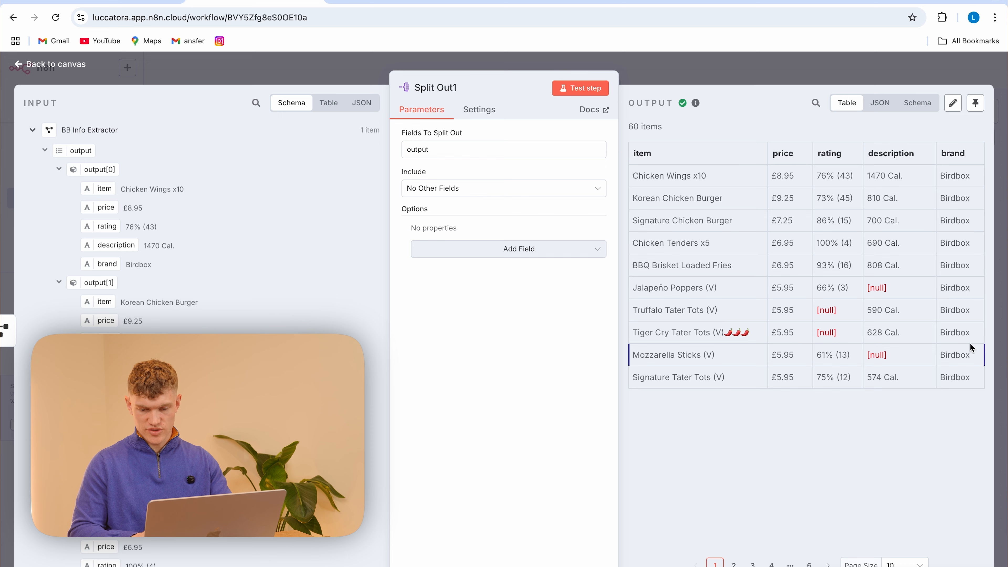
{"action": "left_click", "coordinate": [354, 65]}
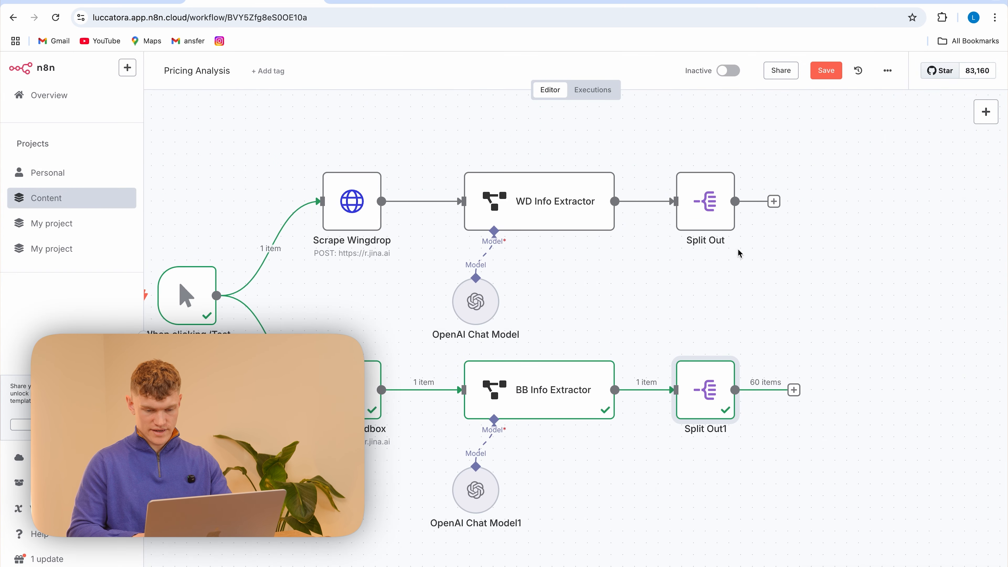
{"action": "double_click", "coordinate": [713, 218]}
{"action": "left_click", "coordinate": [577, 88]}
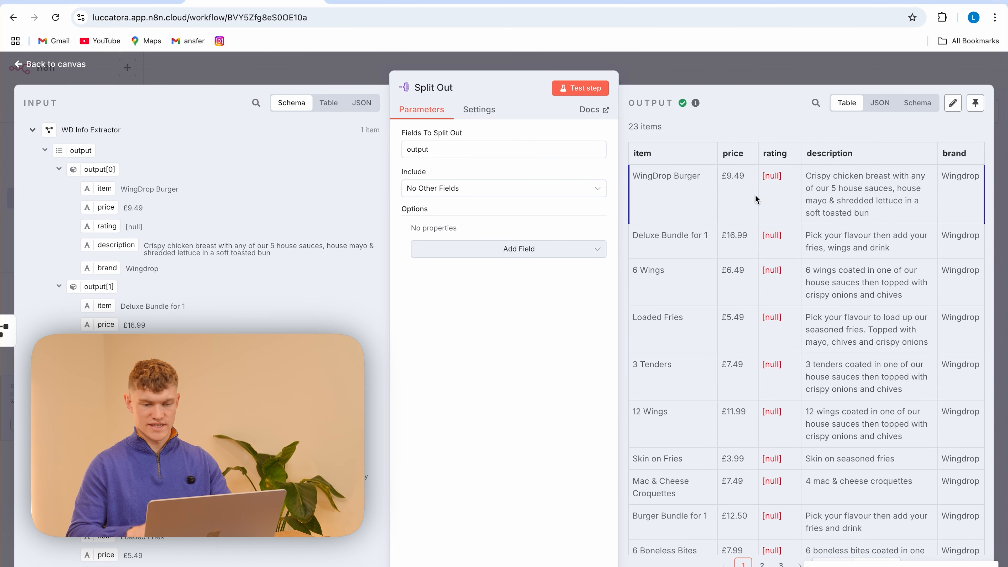
{"action": "left_click", "coordinate": [345, 74]}
Add a Merge node to the output of Split Out, keeping Append mode with 2 inputs, and return to the canvas
{"action": "scroll", "coordinate": [820, 284], "scroll_direction": "right", "scroll_amount": 2}
{"action": "left_click_drag", "start_coordinate": [688, 202], "coordinate": [725, 293]}
{"action": "type", "text": "me"}
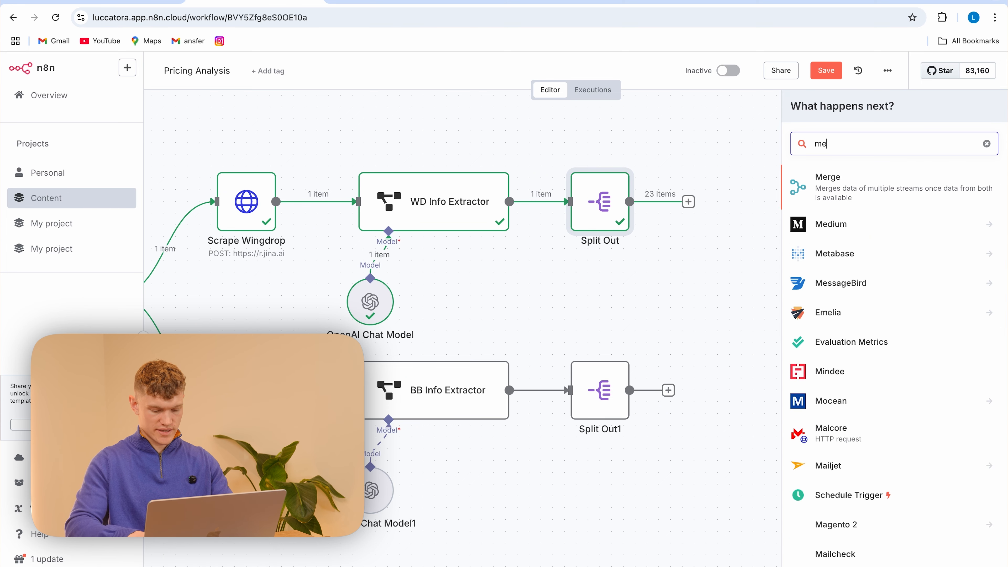
{"action": "type", "text": "rge"}
{"action": "key", "text": "Return"}
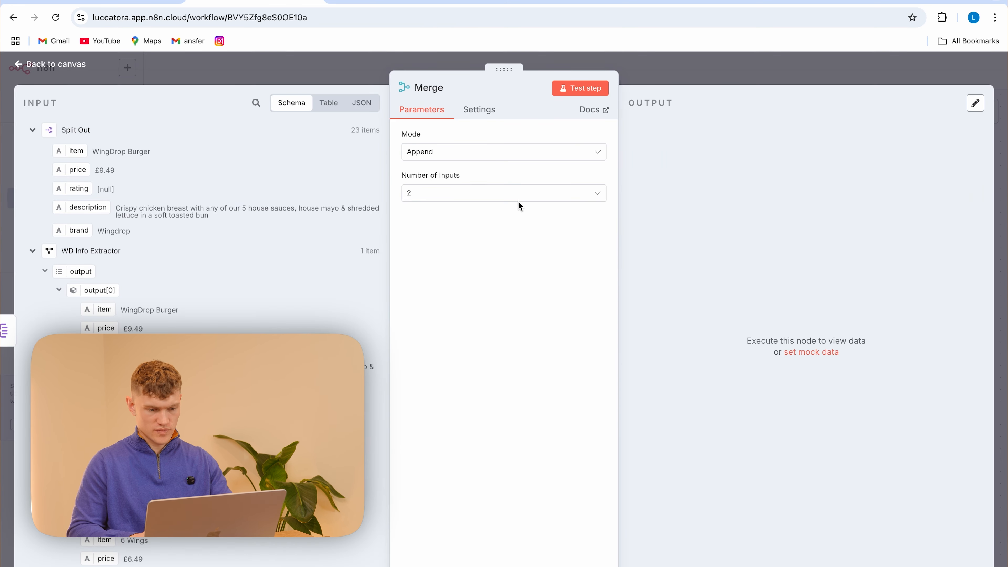
{"action": "left_click", "coordinate": [362, 69]}
{"action": "double_click", "coordinate": [756, 284]}
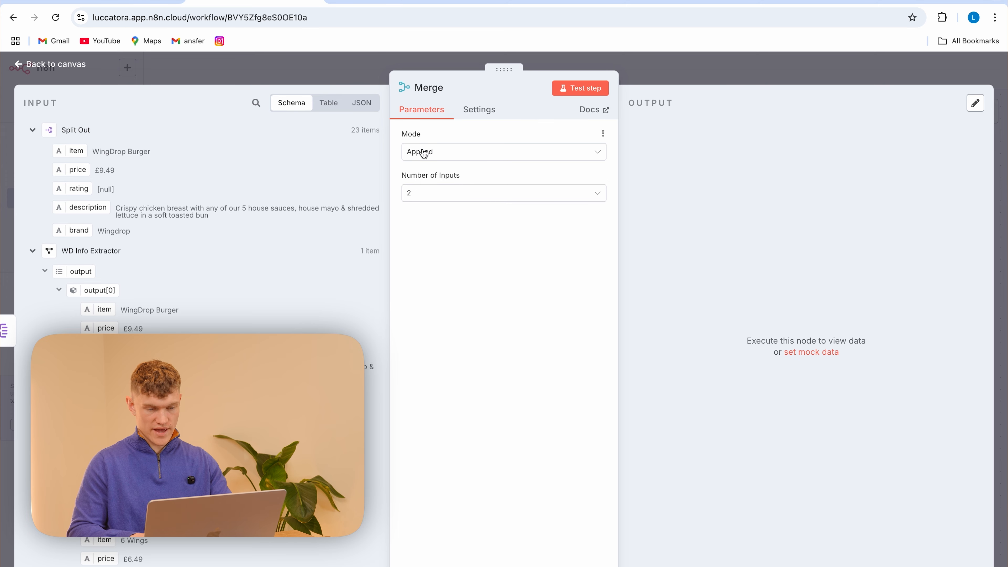
{"action": "left_click", "coordinate": [341, 71]}
Connect Split Out1 to the Merge node's second input, test the merge, and return to the canvas
{"action": "left_click_drag", "start_coordinate": [668, 390], "coordinate": [723, 312]}
{"action": "double_click", "coordinate": [744, 291]}
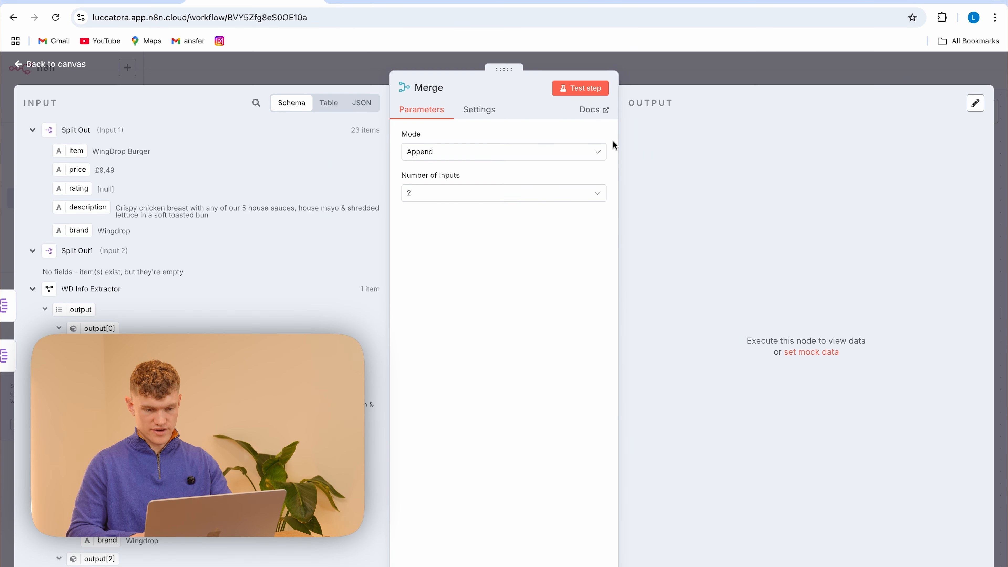
{"action": "left_click", "coordinate": [572, 88]}
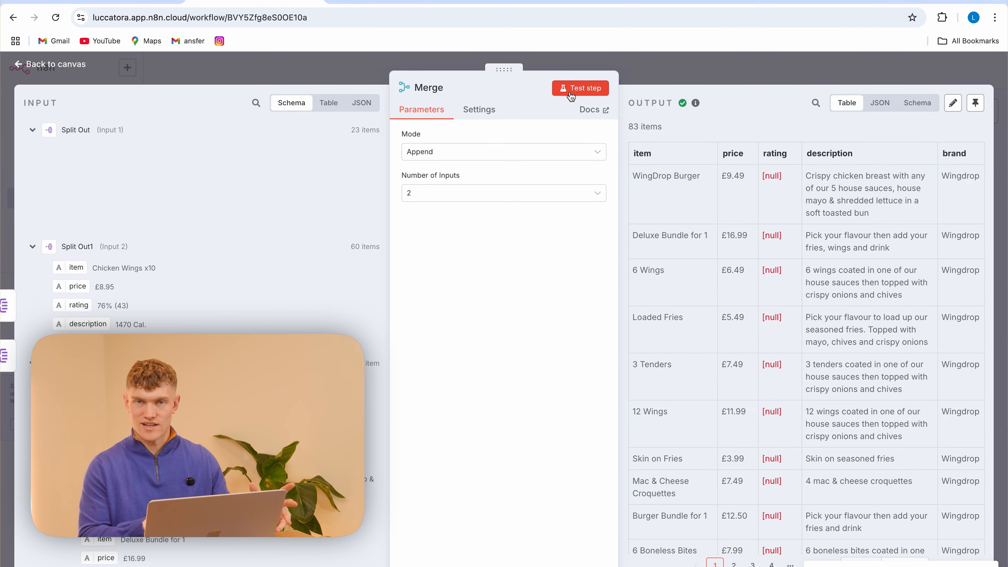
{"action": "scroll", "coordinate": [753, 308], "scroll_direction": "down", "scroll_amount": 3}
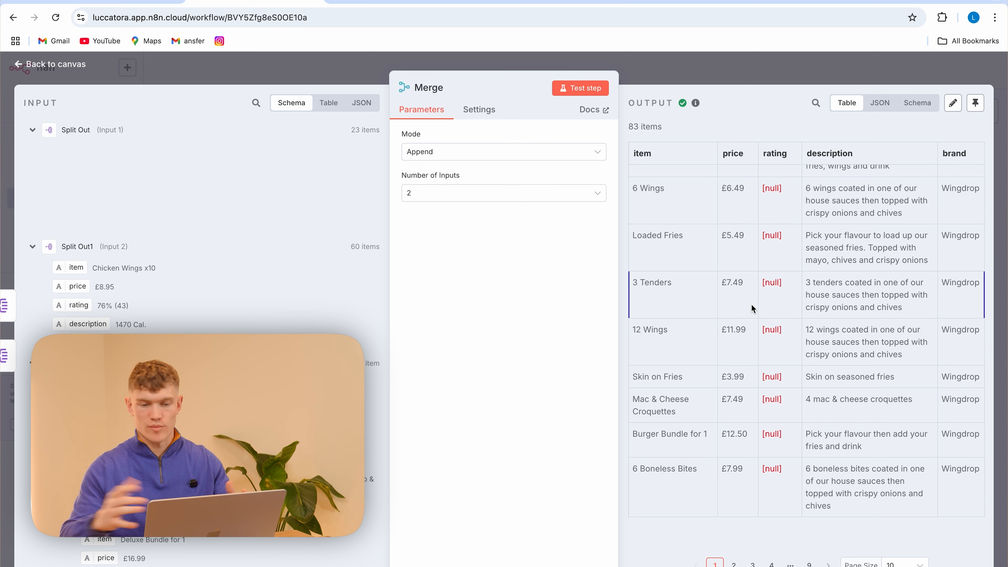
{"action": "left_click", "coordinate": [346, 73]}
{"action": "scroll", "coordinate": [777, 210], "scroll_direction": "right", "scroll_amount": 2}
{"action": "scroll", "coordinate": [778, 208], "scroll_direction": "down", "scroll_amount": 5}
{"action": "scroll", "coordinate": [779, 208], "scroll_direction": "right", "scroll_amount": 3}
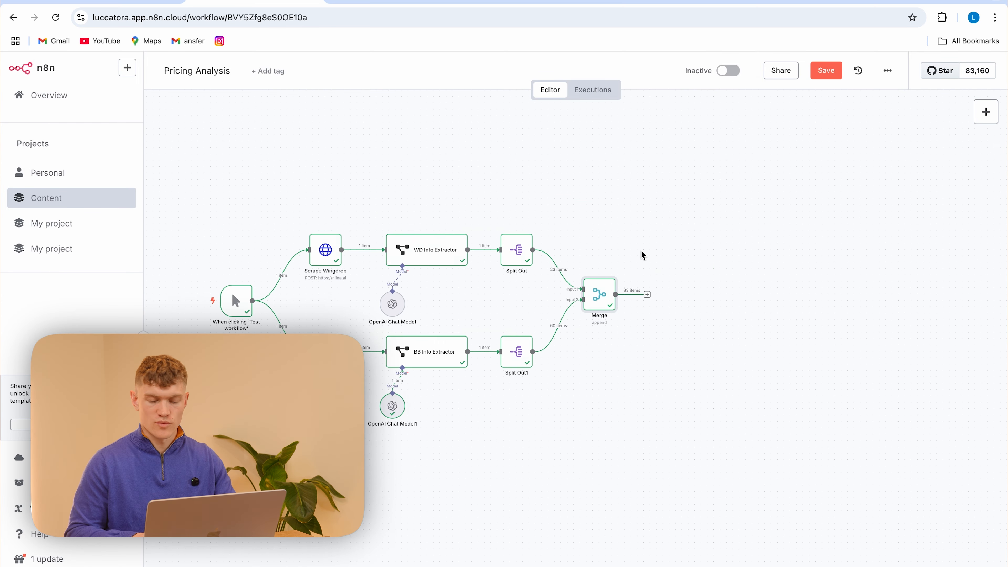
Switch to the Pricing Analysis NEW spreadsheet in Google Sheets and examine the Brand, Product, Price, Rating and Description headings
{"action": "left_click", "coordinate": [770, 4]}
{"action": "left_click", "coordinate": [123, 377]}
{"action": "left_click_drag", "start_coordinate": [46, 161], "coordinate": [277, 163]}
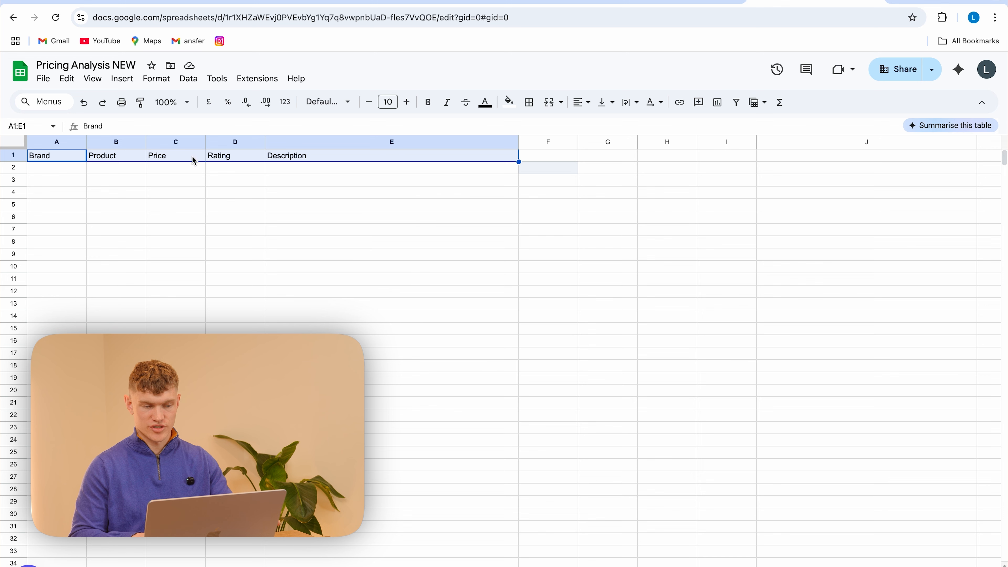
{"action": "left_click", "coordinate": [123, 163]}
Remove the background shading from cell F2 and deselect it
{"action": "left_click", "coordinate": [542, 166]}
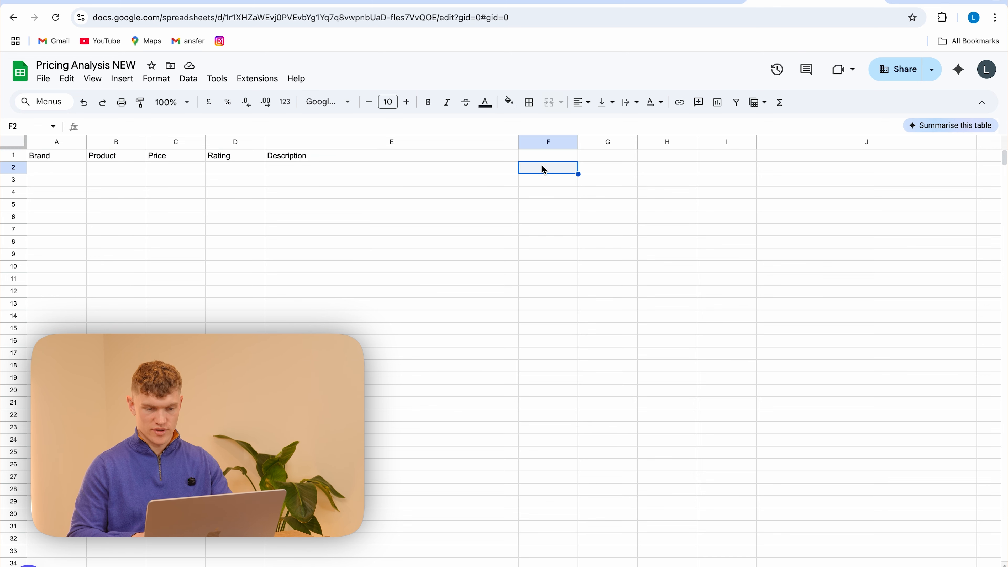
{"action": "left_click", "coordinate": [505, 106]}
{"action": "left_click", "coordinate": [628, 145]}
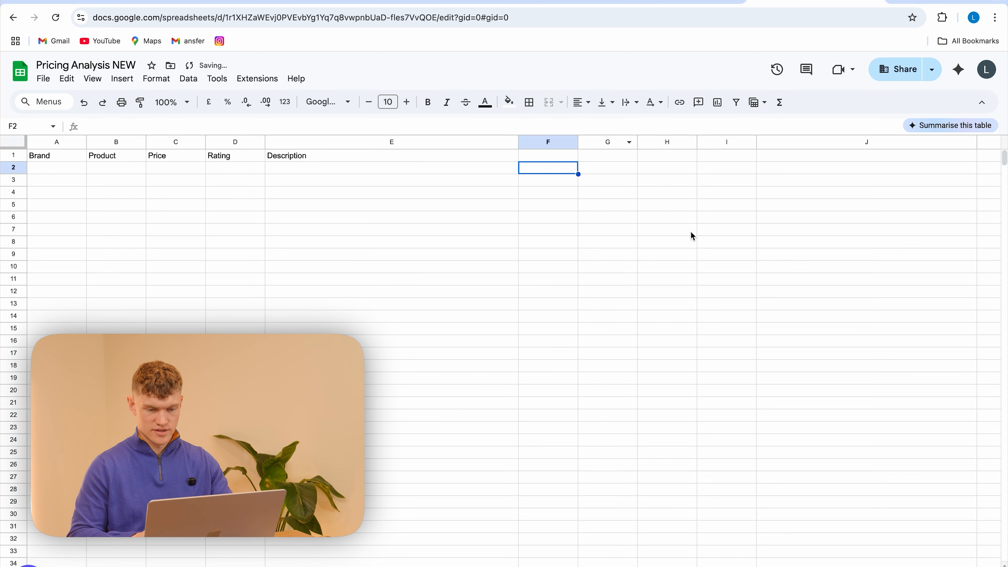
{"action": "left_click", "coordinate": [690, 231]}
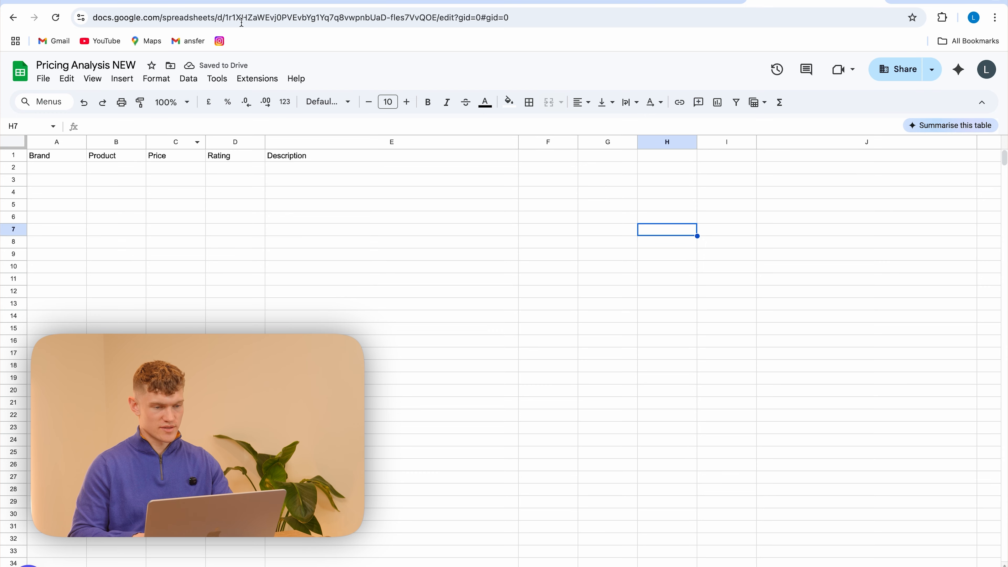
Switch back to the n8n workflow and add a Google Sheets node with the Append row in sheet action after Merge
{"action": "left_click", "coordinate": [248, 3]}
{"action": "scroll", "coordinate": [681, 183], "scroll_direction": "right", "scroll_amount": 3}
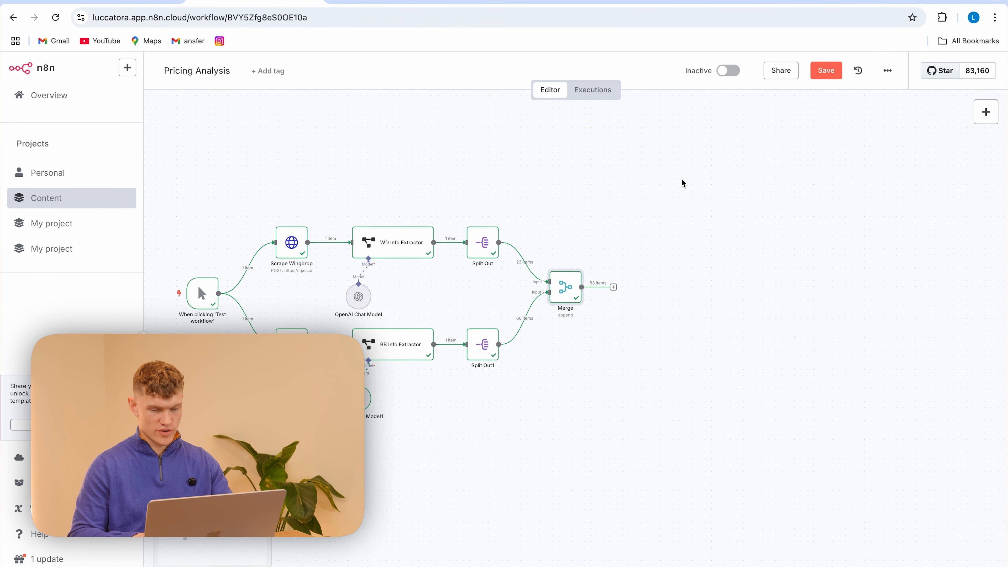
{"action": "left_click", "coordinate": [600, 287]}
{"action": "type", "text": "google"}
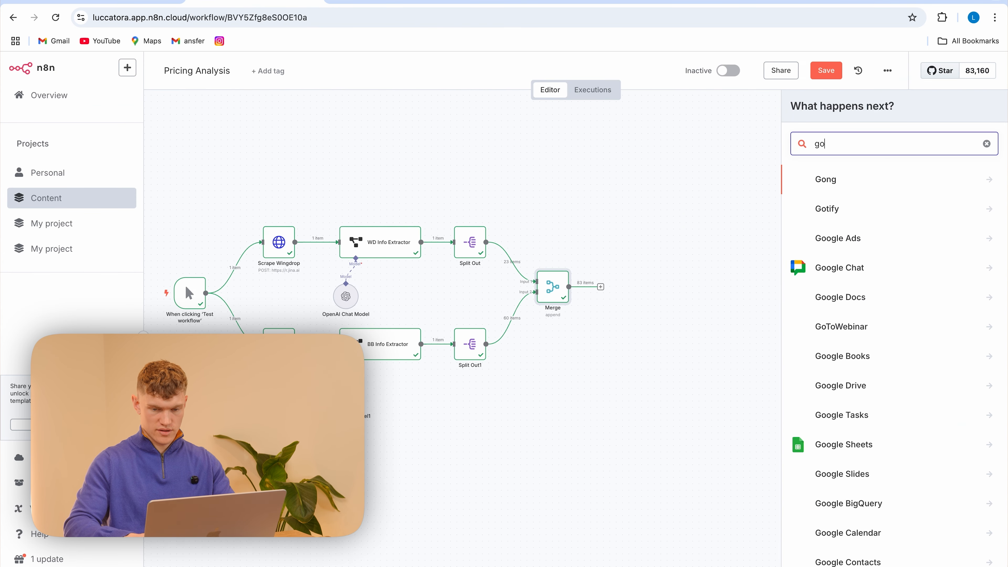
{"action": "left_click", "coordinate": [867, 360]}
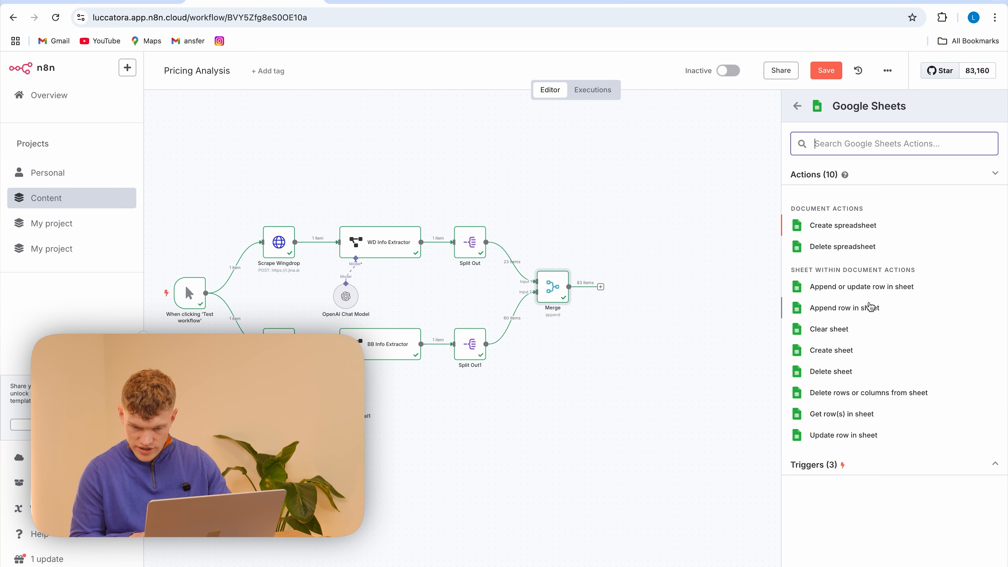
{"action": "left_click", "coordinate": [873, 311]}
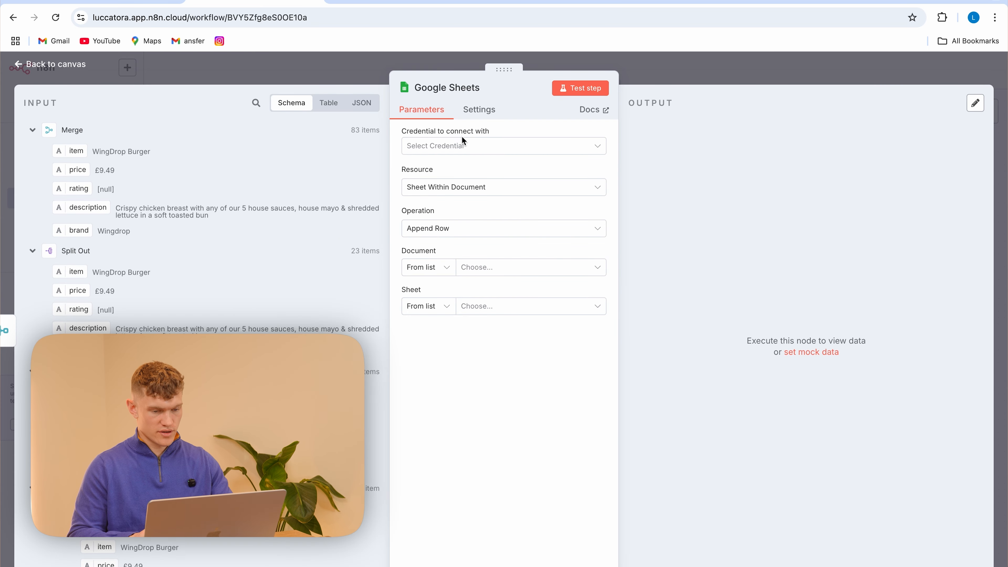
Connect a Google account to the node as its Google Sheets credential and close the credential window
{"action": "left_click", "coordinate": [462, 143]}
{"action": "left_click", "coordinate": [512, 135]}
{"action": "left_click", "coordinate": [500, 143]}
{"action": "left_click", "coordinate": [475, 177]}
{"action": "left_click", "coordinate": [352, 228]}
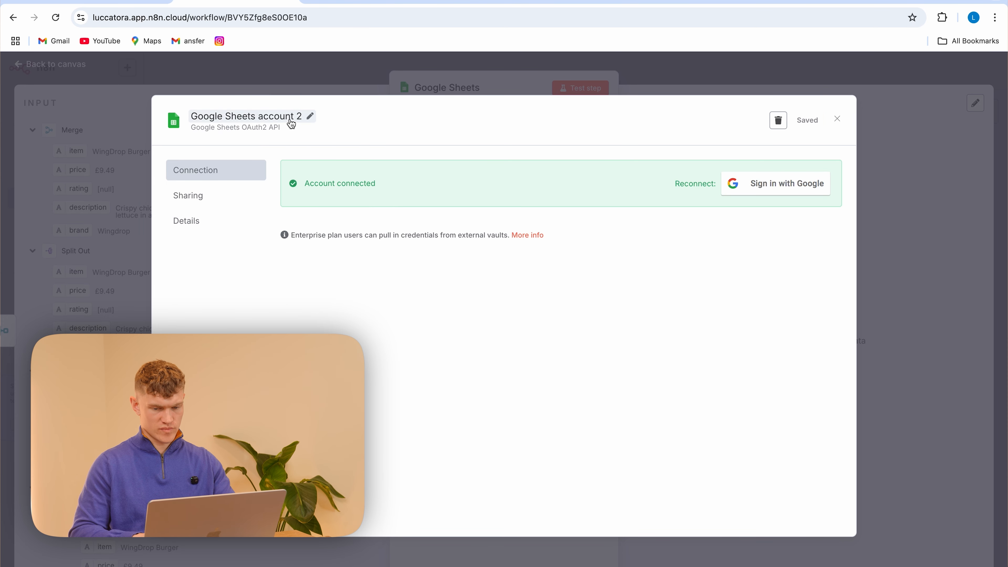
{"action": "left_click", "coordinate": [900, 219]}
Keep the resource as Sheet Within Document and choose the document Pricing Analysis NEW with Sheet1 as the target sheet
{"action": "left_click", "coordinate": [501, 189]}
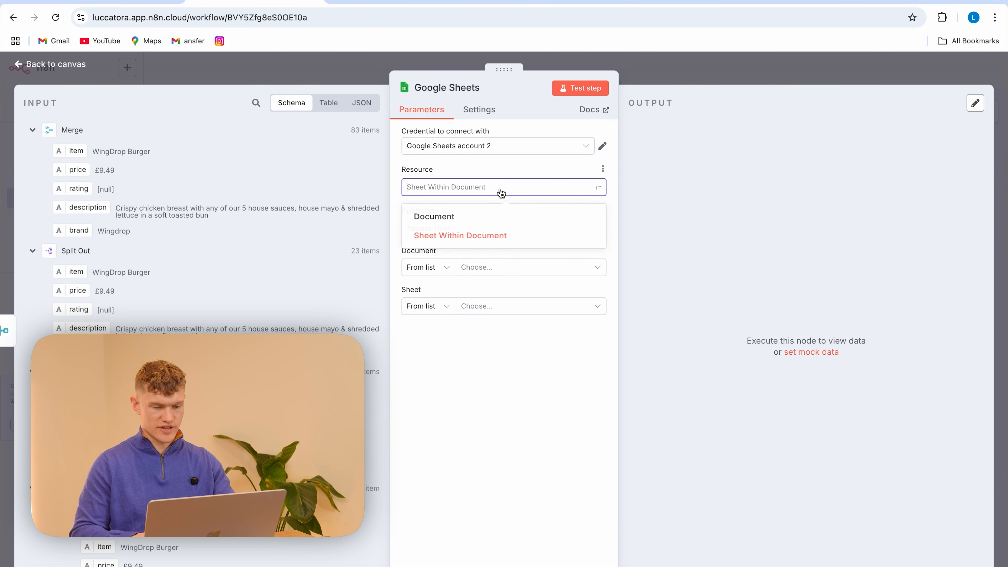
{"action": "left_click", "coordinate": [500, 171]}
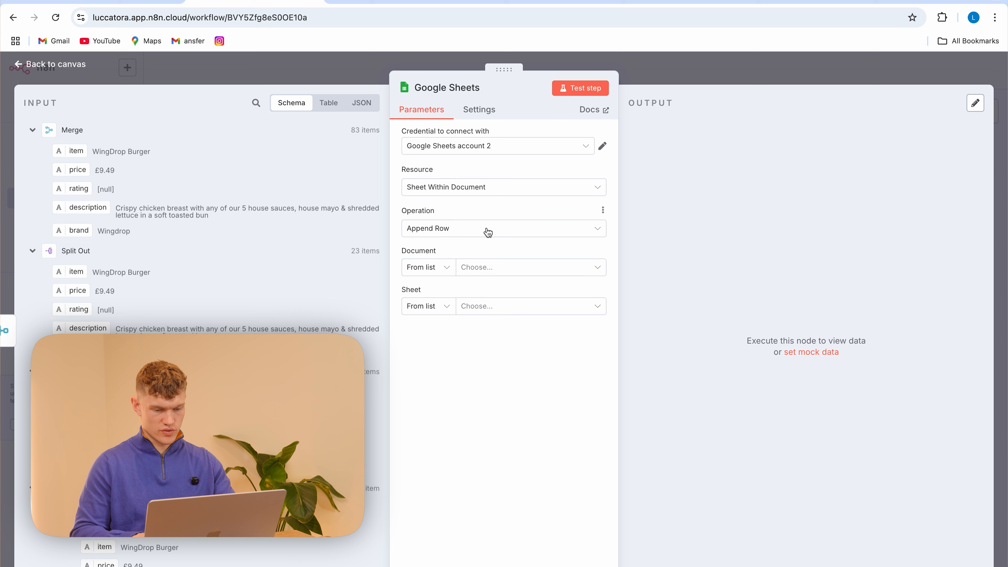
{"action": "left_click", "coordinate": [486, 268]}
{"action": "left_click", "coordinate": [470, 322]}
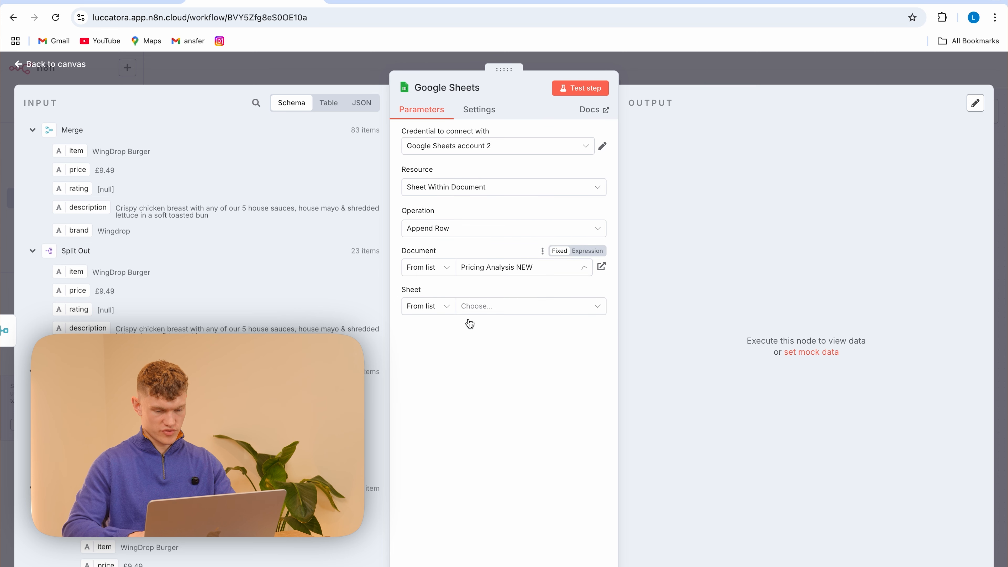
{"action": "left_click", "coordinate": [520, 309]}
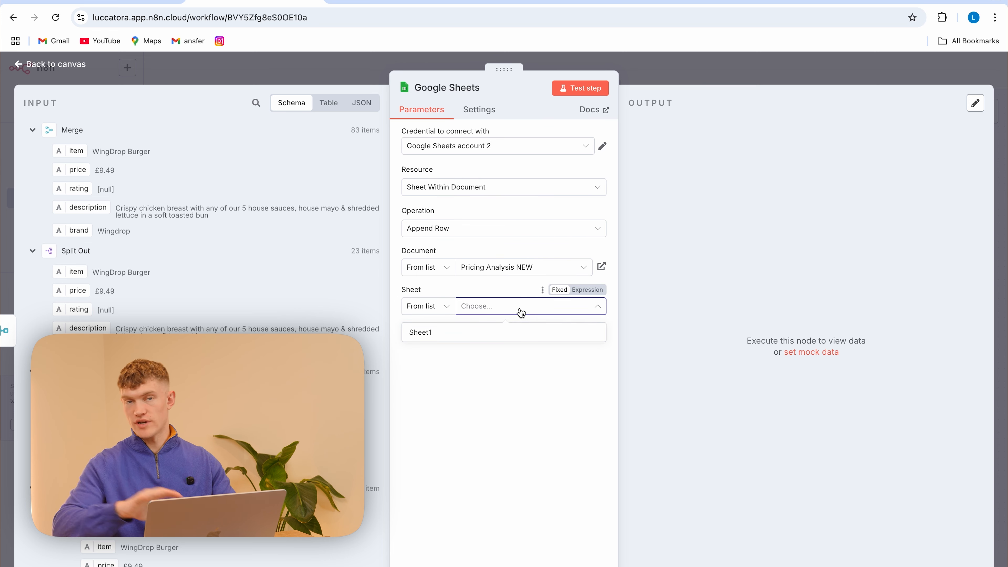
{"action": "left_click", "coordinate": [500, 332]}
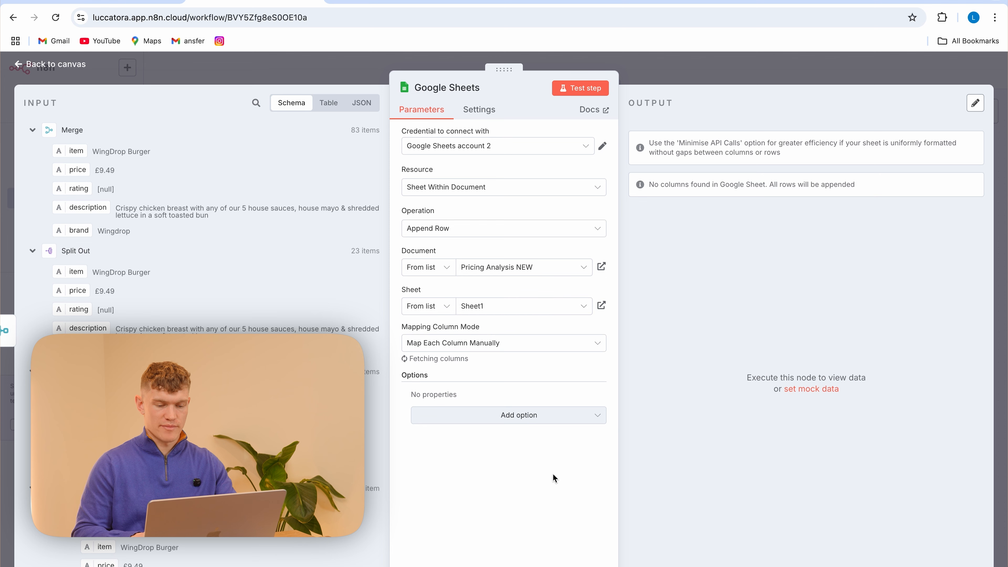
Map Merge's brand, item and price fields to the Brand, Product and Price columns in Values to Send
{"action": "scroll", "coordinate": [517, 323], "scroll_direction": "down", "scroll_amount": 3}
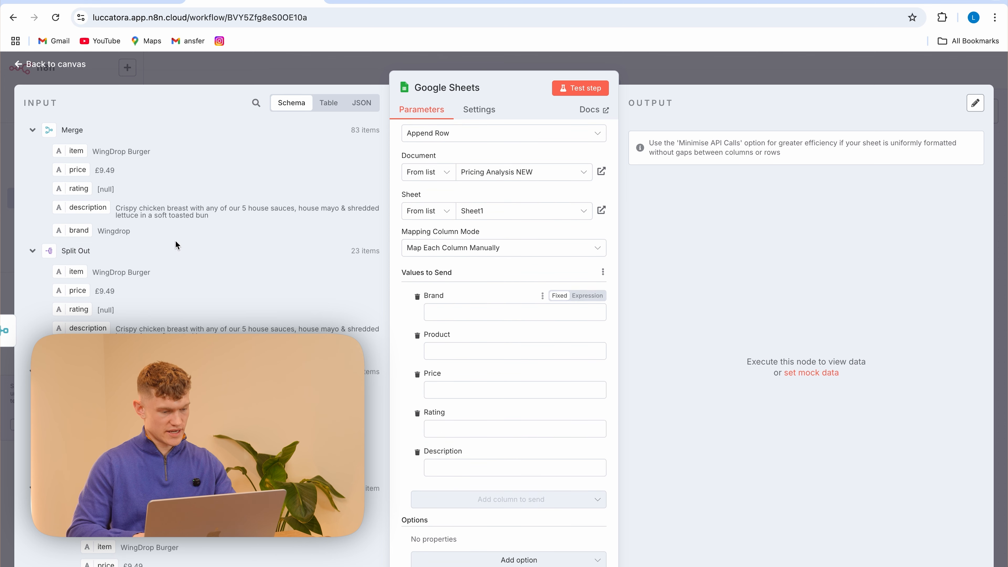
{"action": "left_click", "coordinate": [457, 310]}
{"action": "left_click_drag", "start_coordinate": [70, 226], "coordinate": [447, 314]}
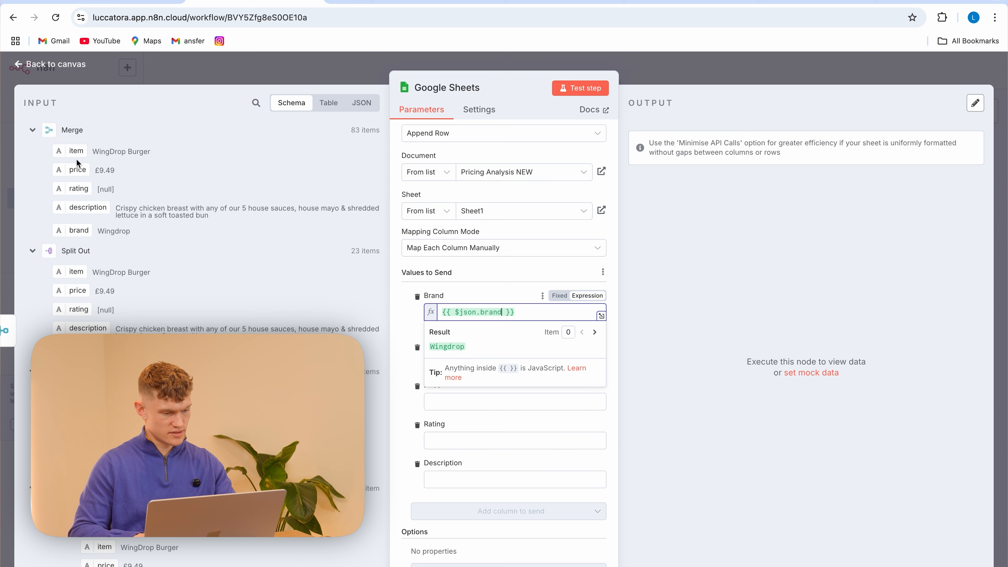
{"action": "left_click_drag", "start_coordinate": [74, 153], "coordinate": [466, 365]}
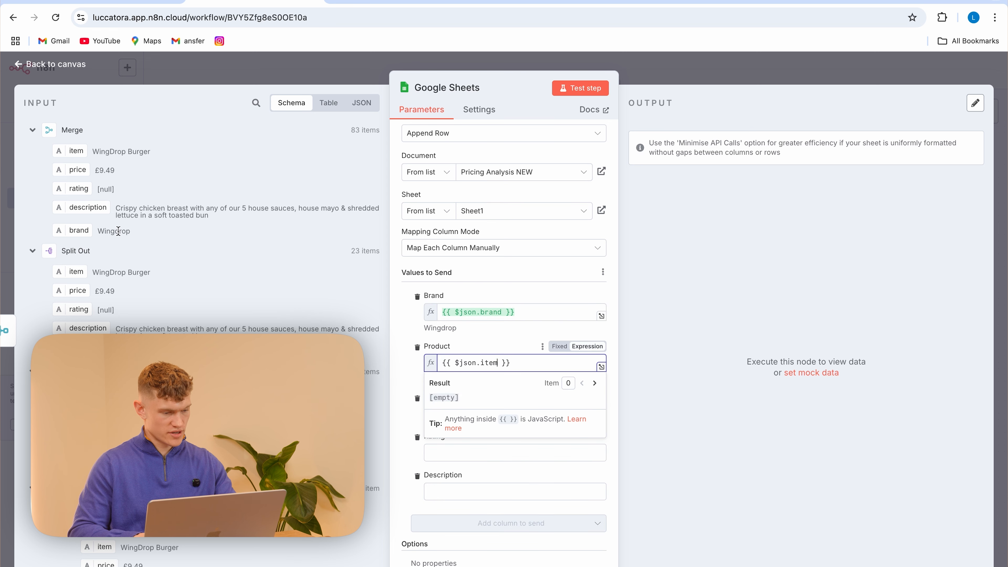
{"action": "left_click_drag", "start_coordinate": [76, 173], "coordinate": [475, 418]}
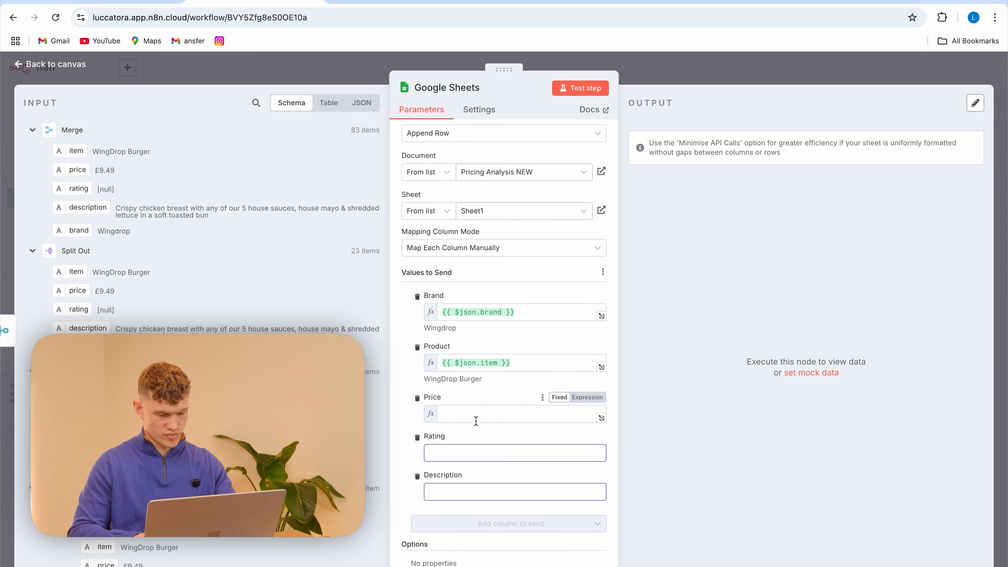
Map Merge's rating field to the Rating column and its description field to the Description column, re-entering the description mapping once
{"action": "left_click", "coordinate": [452, 464]}
{"action": "left_click_drag", "start_coordinate": [65, 187], "coordinate": [452, 461]}
{"action": "left_click", "coordinate": [442, 513]}
{"action": "left_click_drag", "start_coordinate": [77, 205], "coordinate": [476, 521]}
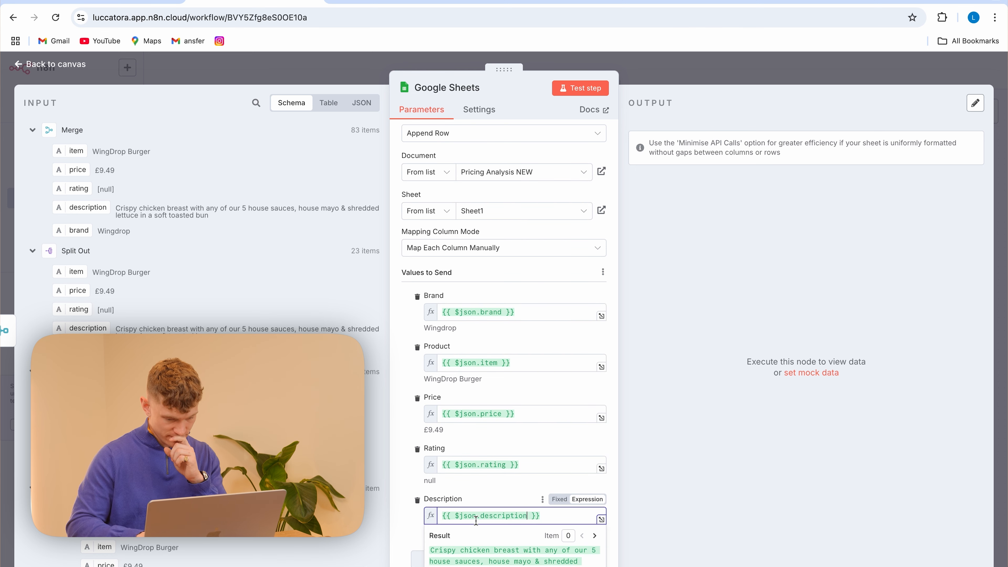
{"action": "left_click_drag", "start_coordinate": [544, 513], "coordinate": [438, 514]}
{"action": "key", "text": "BackSpace"}
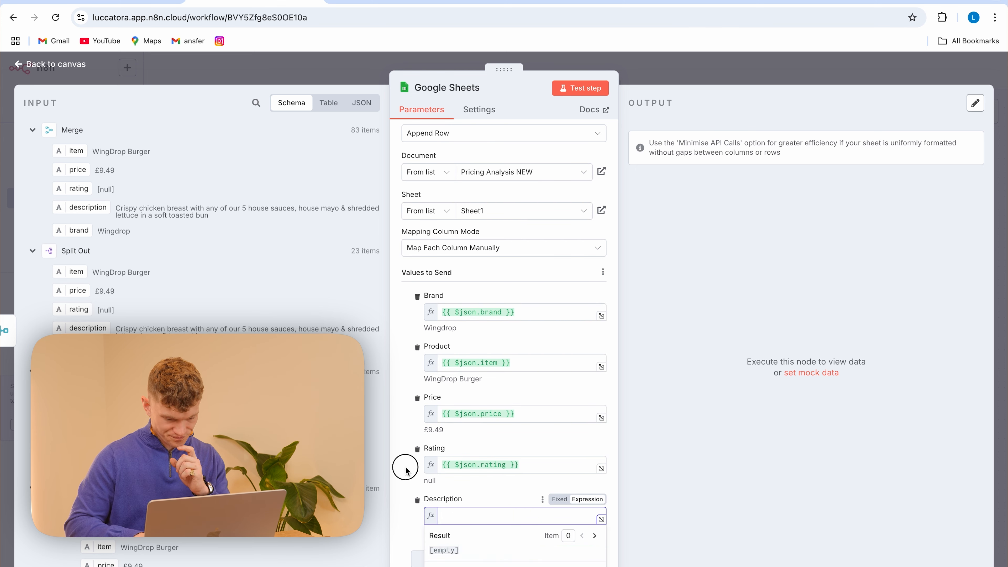
{"action": "left_click_drag", "start_coordinate": [76, 204], "coordinate": [492, 512]}
Return to the canvas, save the Pricing Analysis workflow, and run a test of the whole workflow
{"action": "left_click", "coordinate": [355, 80]}
{"action": "left_click", "coordinate": [825, 74]}
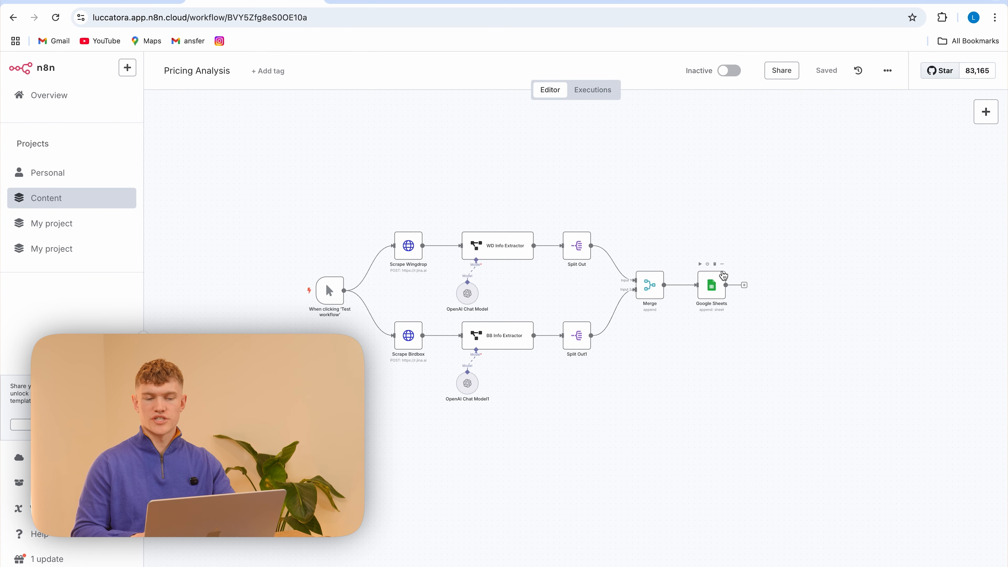
{"action": "left_click", "coordinate": [584, 550]}
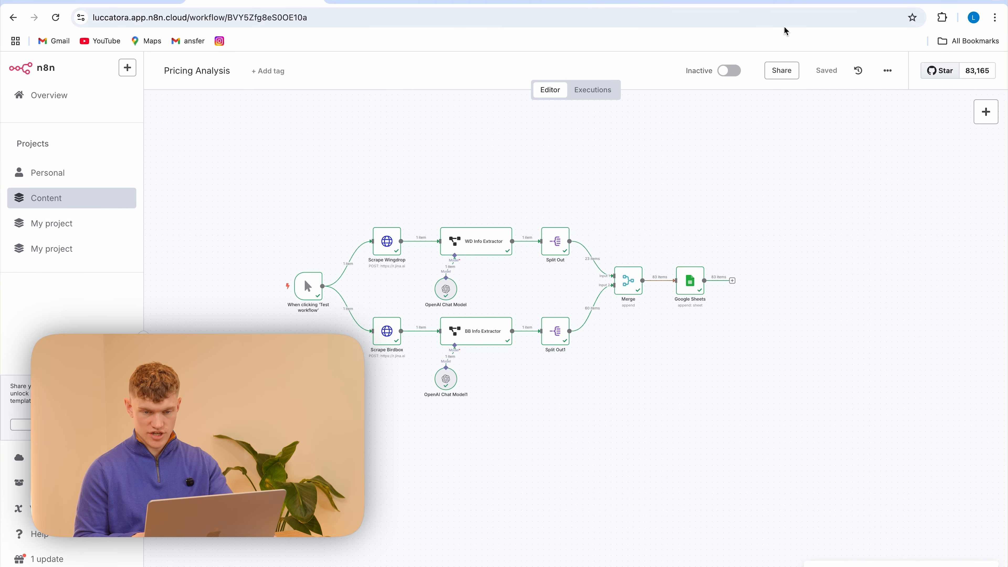
Switch to the Pricing Analysis NEW spreadsheet, widen the Product column, and check the appended rows against the headers from Brand to Description
{"action": "left_click", "coordinate": [780, 3]}
{"action": "scroll", "coordinate": [525, 349], "scroll_direction": "down", "scroll_amount": 5}
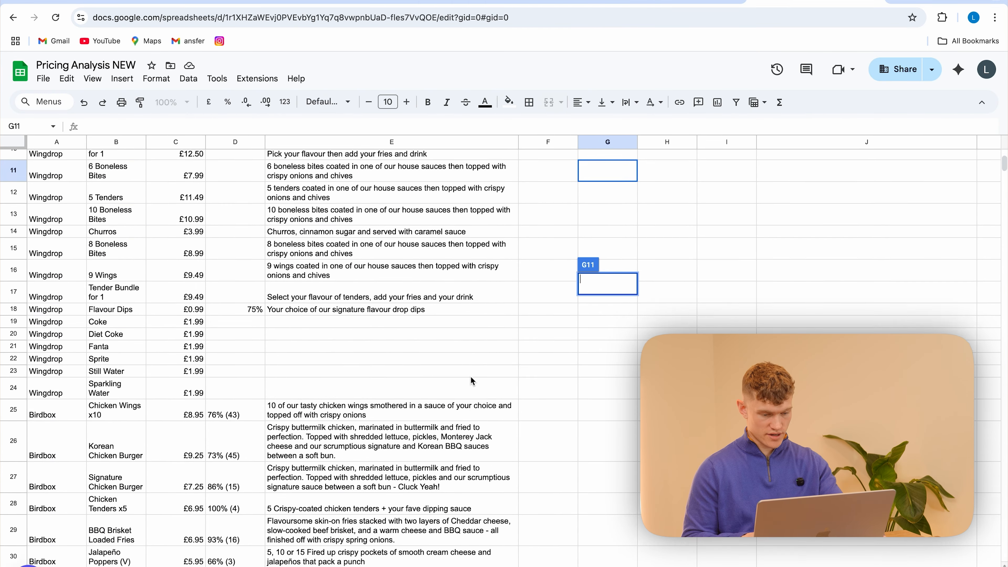
{"action": "left_click", "coordinate": [524, 349]}
{"action": "scroll", "coordinate": [524, 349], "scroll_direction": "down", "scroll_amount": 15}
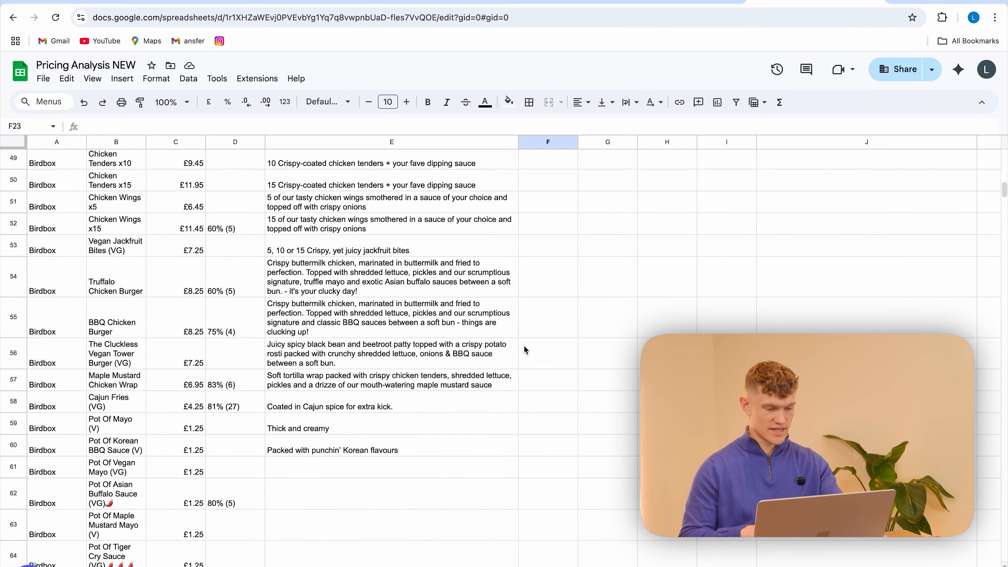
{"action": "left_click_drag", "start_coordinate": [145, 142], "coordinate": [225, 142]}
{"action": "scroll", "coordinate": [356, 250], "scroll_direction": "down", "scroll_amount": 5}
{"action": "scroll", "coordinate": [356, 249], "scroll_direction": "up", "scroll_amount": 20}
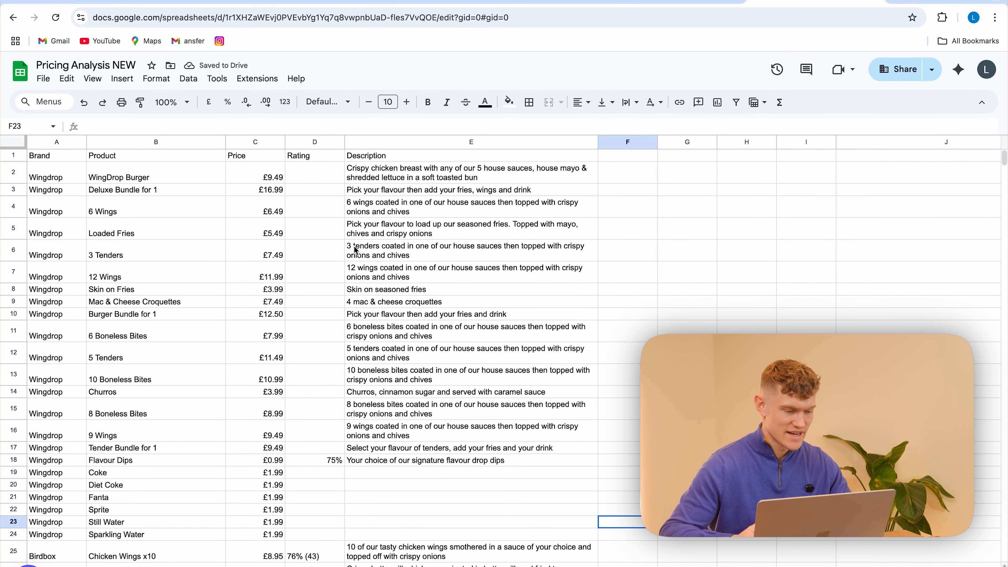
{"action": "left_click_drag", "start_coordinate": [49, 160], "coordinate": [453, 162]}
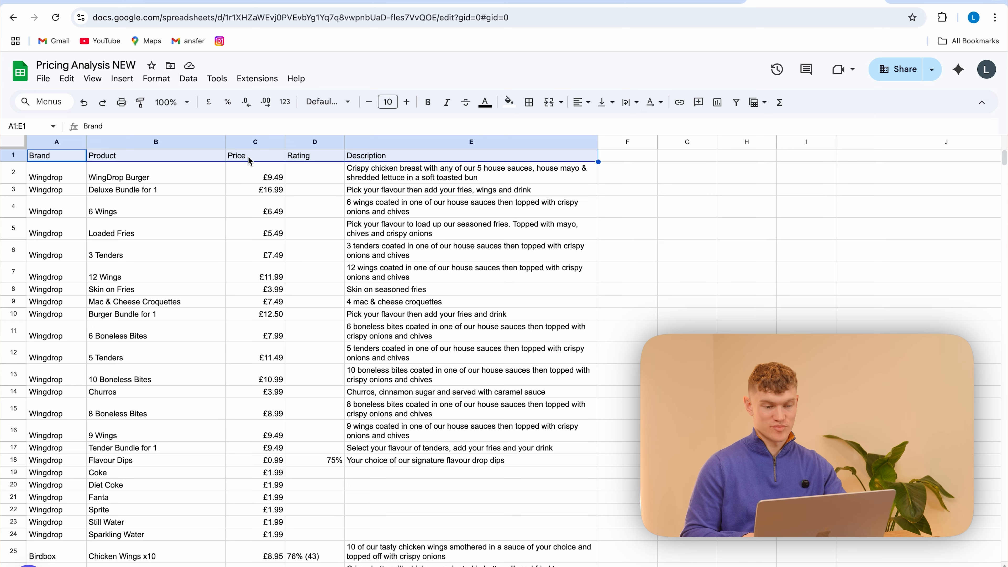
{"action": "left_click_drag", "start_coordinate": [422, 178], "coordinate": [401, 530]}
{"action": "left_click", "coordinate": [687, 407]}
Switch back to the n8n workflow, add a When chat message received trigger, and place it above the scraping flow
{"action": "scroll", "coordinate": [477, 265], "scroll_direction": "up", "scroll_amount": 15}
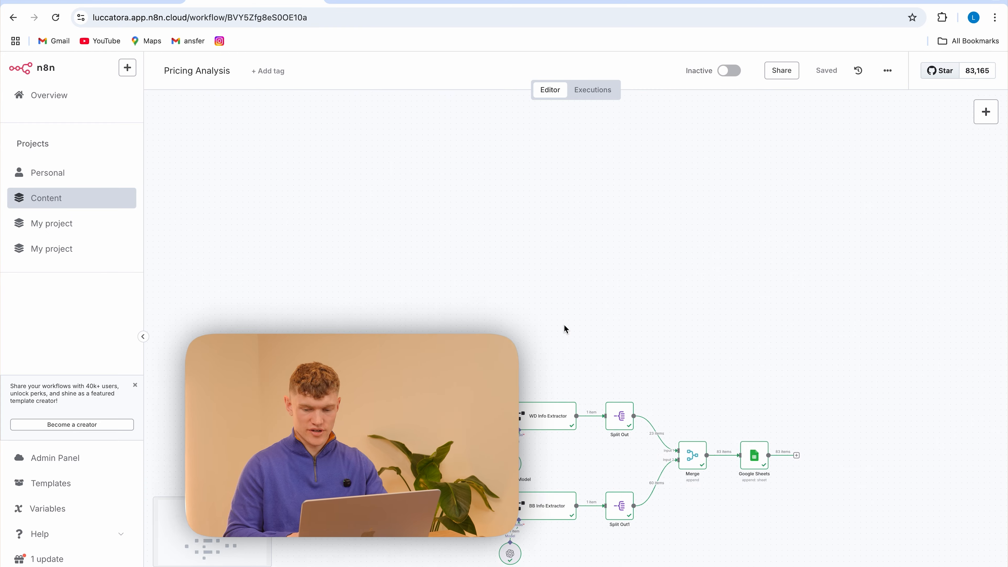
{"action": "left_click", "coordinate": [985, 111]}
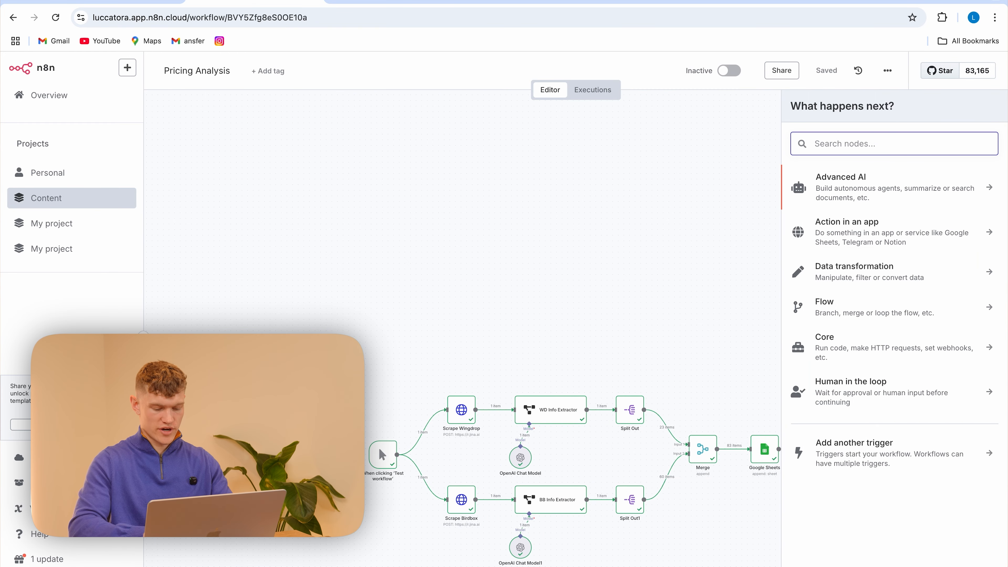
{"action": "type", "text": "chat"}
{"action": "left_click", "coordinate": [861, 177]}
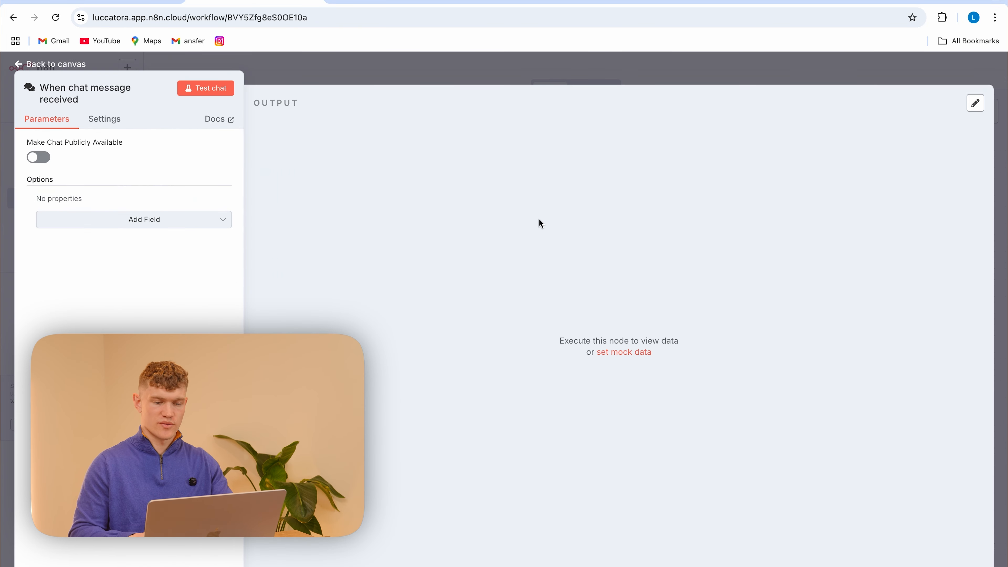
{"action": "left_click", "coordinate": [259, 77]}
{"action": "left_click_drag", "start_coordinate": [488, 464], "coordinate": [381, 246]}
Add an AI Agent node after the chat trigger with its default settings and space it further from the trigger
{"action": "left_click", "coordinate": [410, 246]}
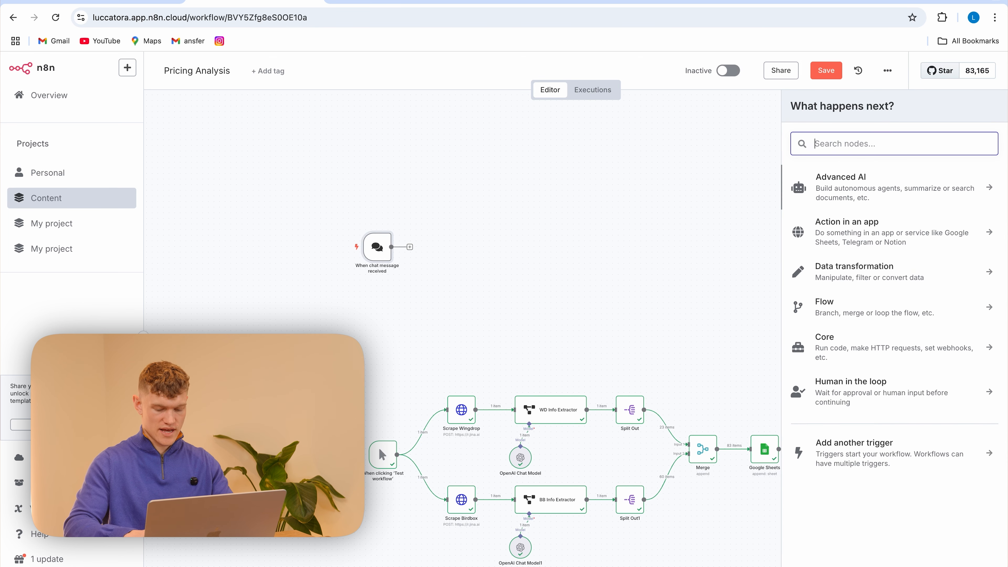
{"action": "type", "text": "ai"}
{"action": "left_click", "coordinate": [850, 207]}
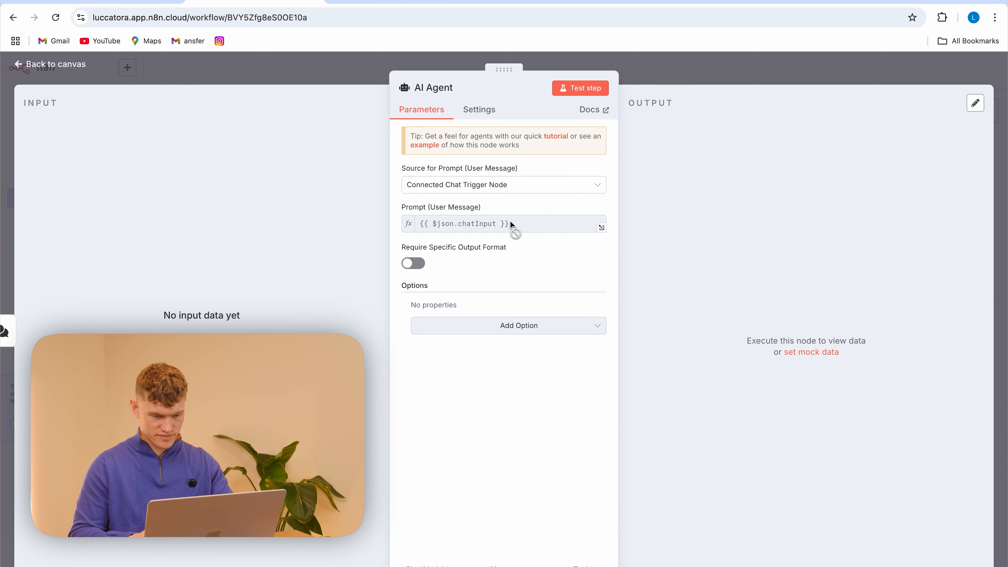
{"action": "left_click", "coordinate": [355, 82]}
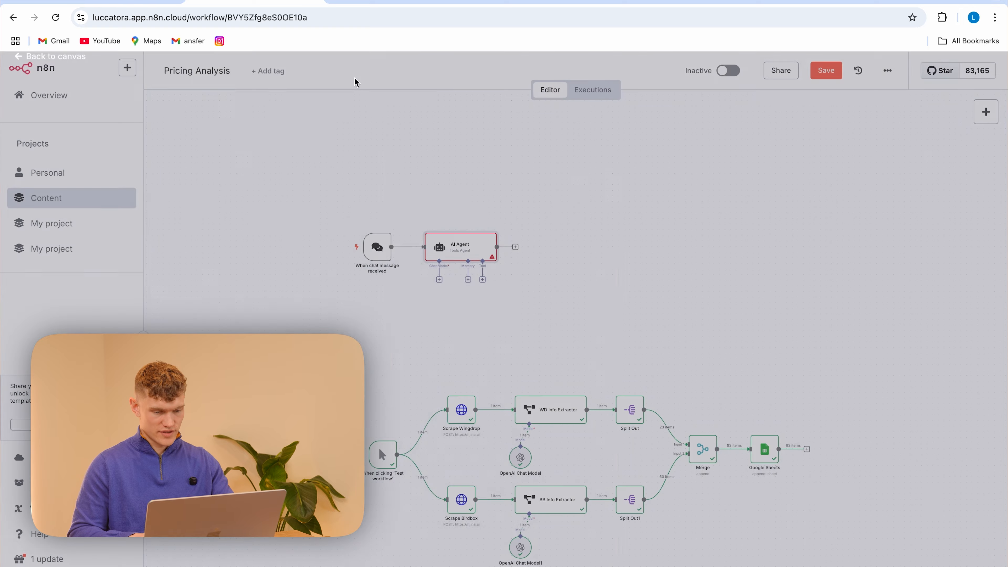
{"action": "left_click_drag", "start_coordinate": [512, 251], "coordinate": [501, 246]}
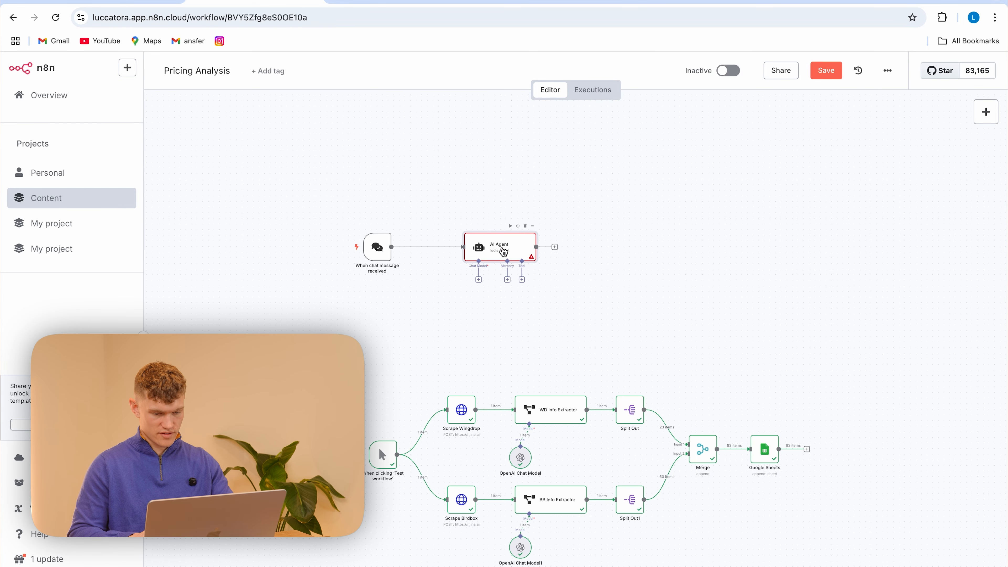
Attach an OpenAI Chat Model set to o3-mini to the AI Agent and place it just below the agent
{"action": "left_click", "coordinate": [478, 280]}
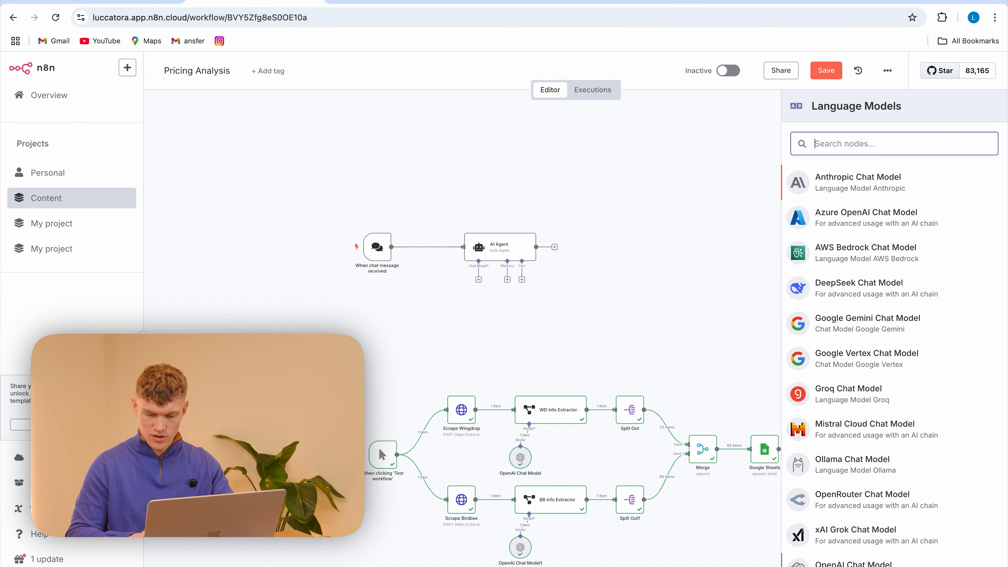
{"action": "left_click", "coordinate": [854, 556]}
{"action": "left_click", "coordinate": [490, 183]}
{"action": "scroll", "coordinate": [485, 297], "scroll_direction": "down", "scroll_amount": 5}
{"action": "left_click", "coordinate": [442, 328]}
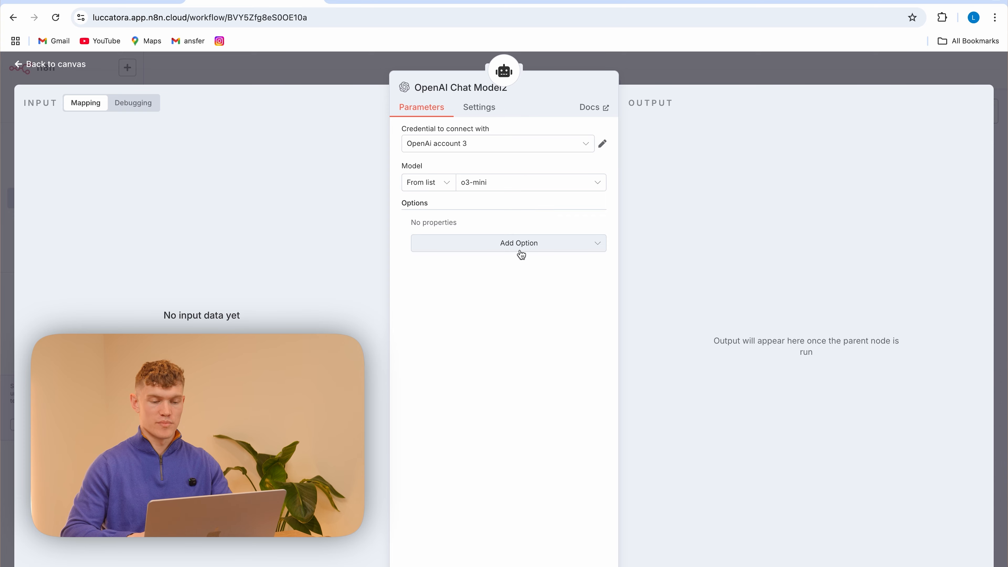
{"action": "left_click", "coordinate": [342, 70]}
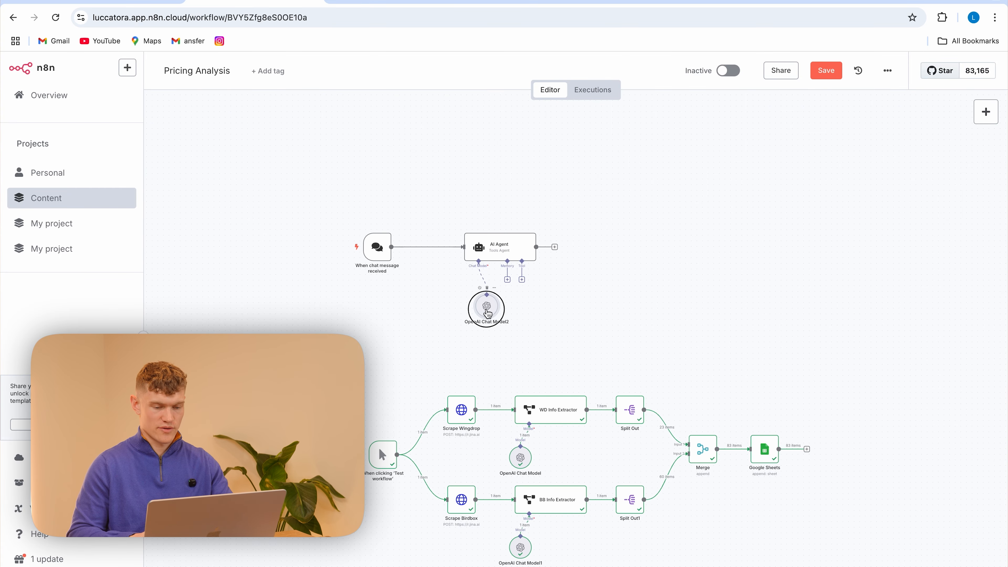
{"action": "left_click_drag", "start_coordinate": [488, 313], "coordinate": [465, 305]}
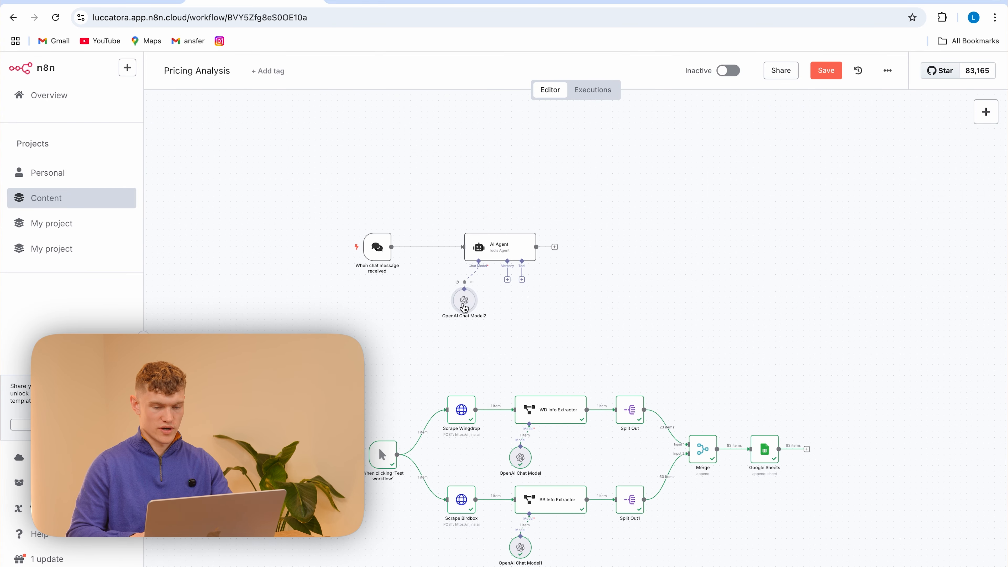
Attach a Calculator tool to the AI Agent and place it beside the agent's chat model
{"action": "left_click", "coordinate": [522, 280]}
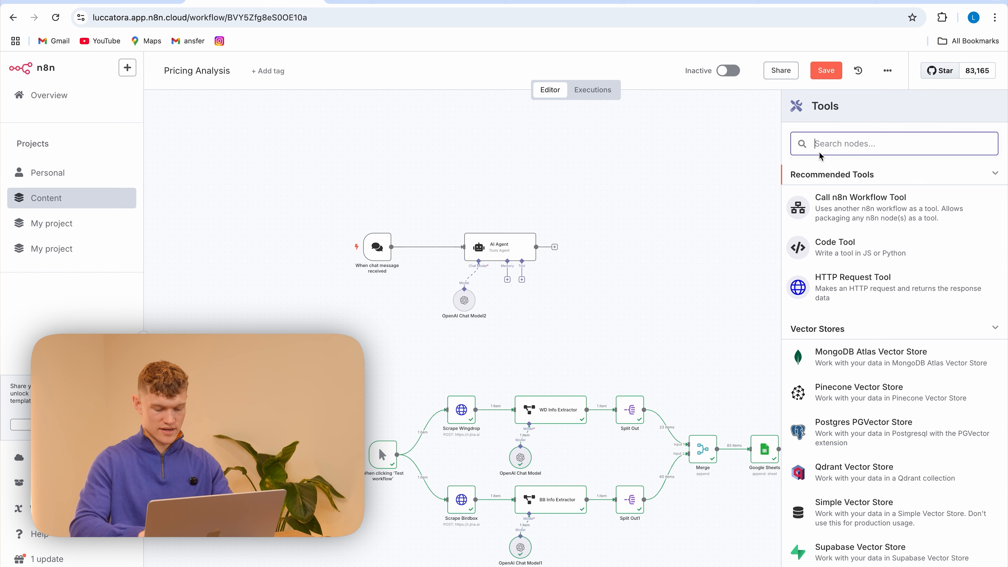
{"action": "type", "text": "cal"}
{"action": "left_click", "coordinate": [888, 290]}
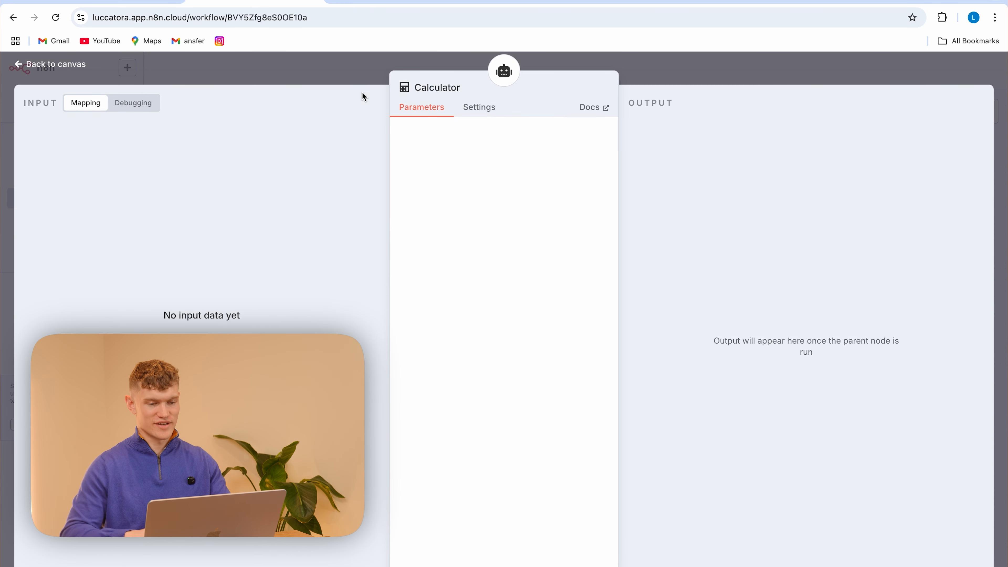
{"action": "key", "text": "Escape"}
{"action": "left_click_drag", "start_coordinate": [521, 301], "coordinate": [501, 302]}
{"action": "left_click", "coordinate": [542, 296]}
Attach a Google Sheets Tool to the AI Agent, choosing the document Pricing Analysis NEW and the sheet Sheet1
{"action": "left_click", "coordinate": [523, 281]}
{"action": "left_click", "coordinate": [522, 281]}
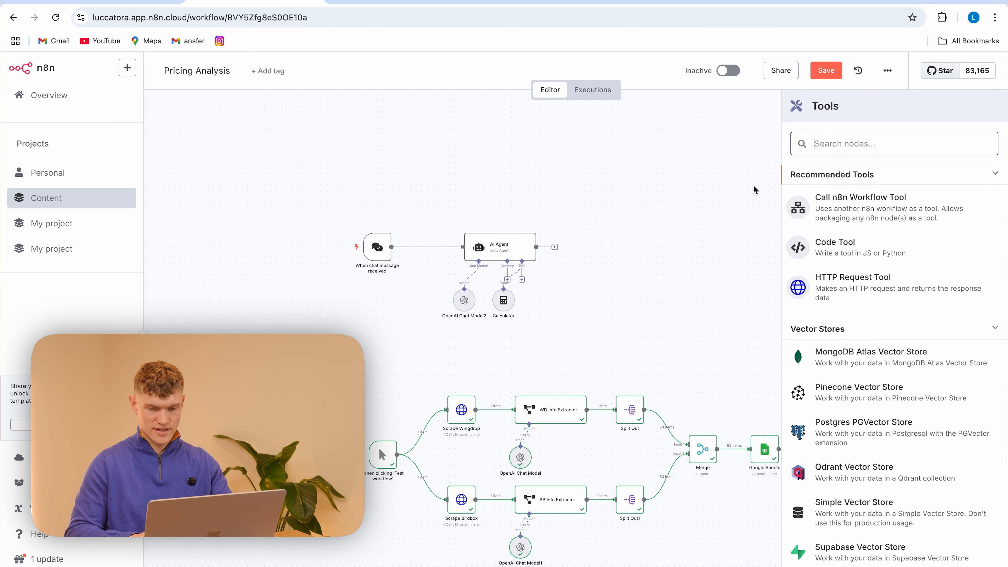
{"action": "type", "text": "googl"}
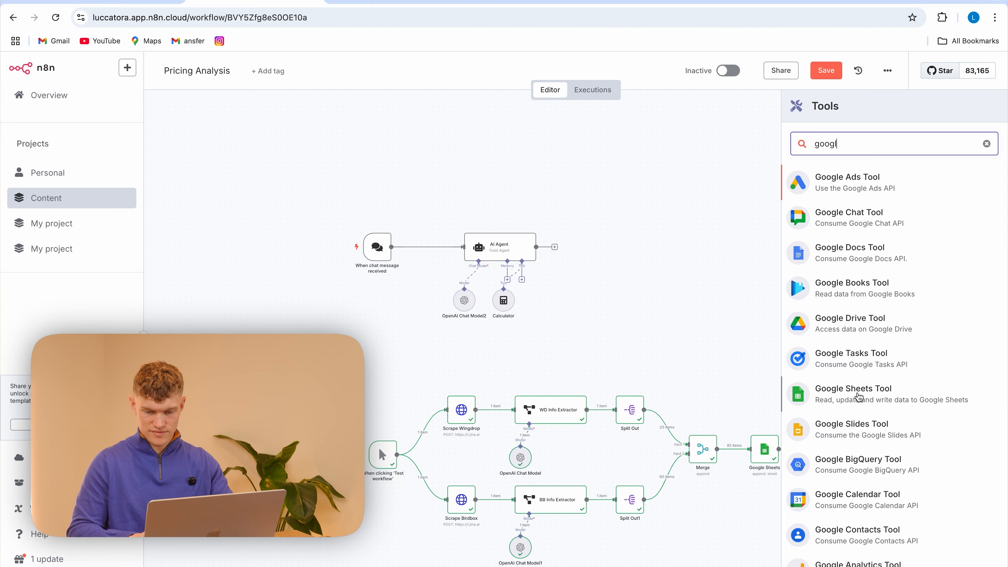
{"action": "left_click", "coordinate": [858, 394]}
{"action": "left_click", "coordinate": [489, 307]}
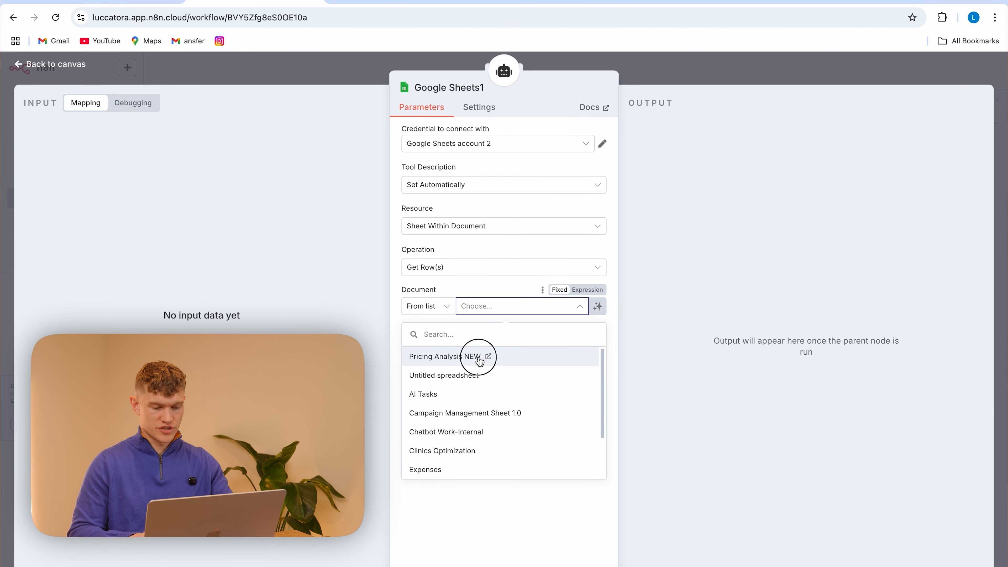
{"action": "left_click", "coordinate": [485, 355]}
{"action": "left_click", "coordinate": [498, 345]}
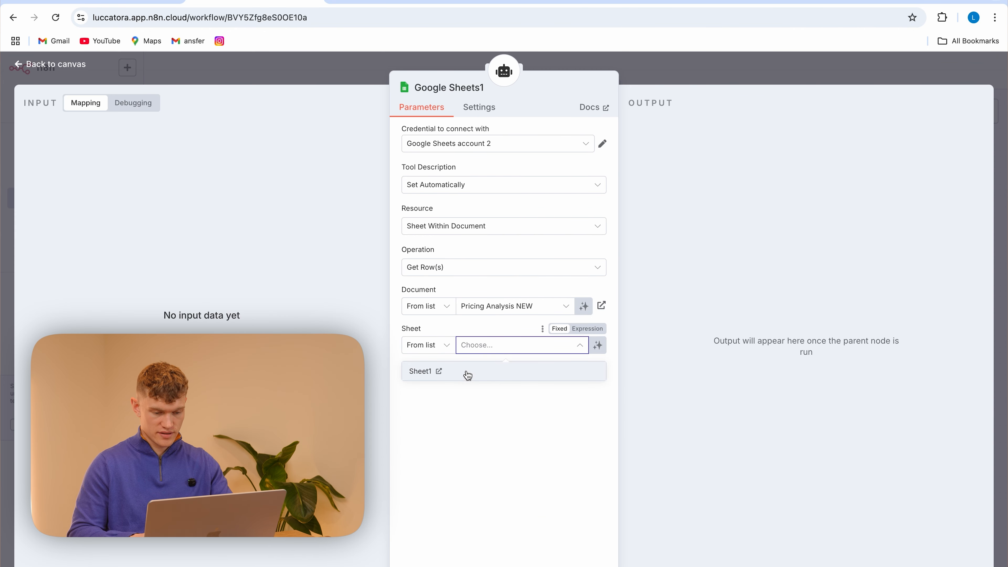
{"action": "left_click", "coordinate": [465, 371]}
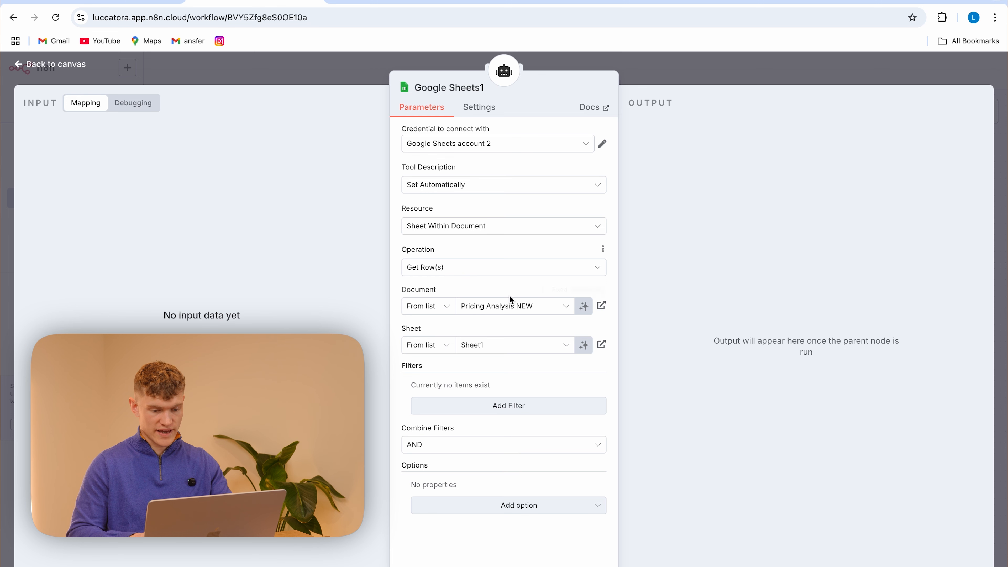
Set the Google Sheets tool's description manually and replace the default text with "Read ALL menu data"
{"action": "left_click", "coordinate": [488, 190]}
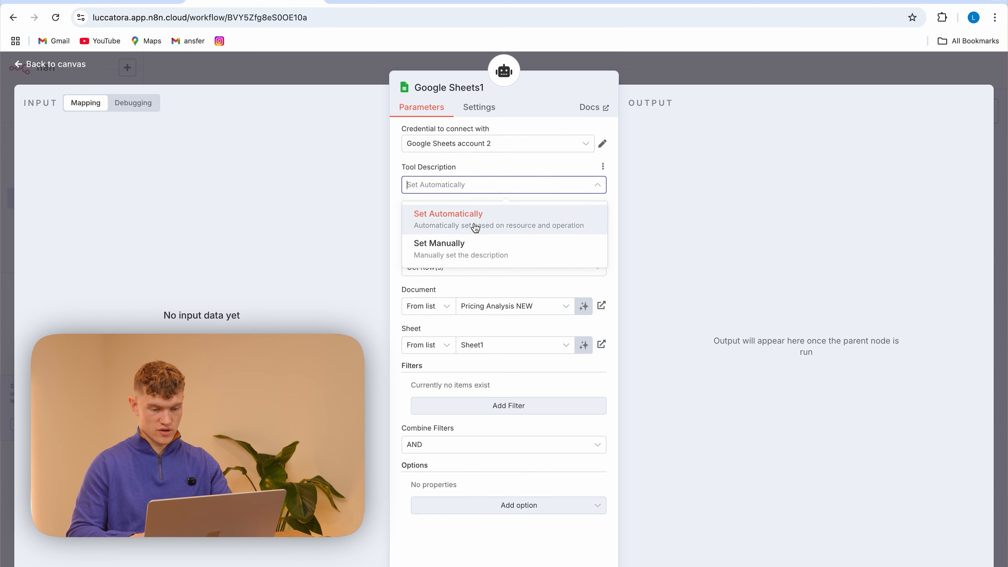
{"action": "left_click", "coordinate": [477, 250]}
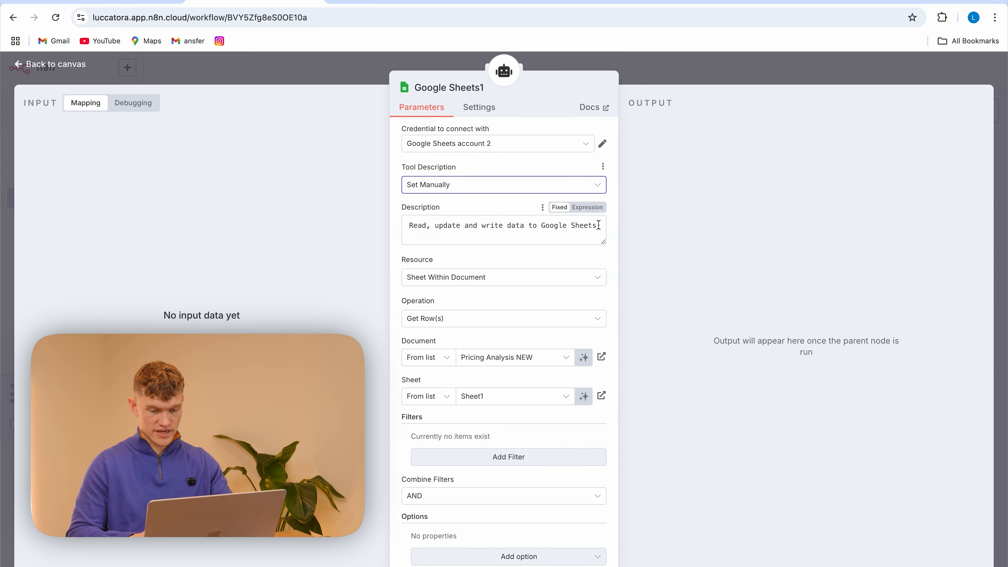
{"action": "left_click_drag", "start_coordinate": [599, 225], "coordinate": [412, 222]}
{"action": "key", "text": "BackSpace"}
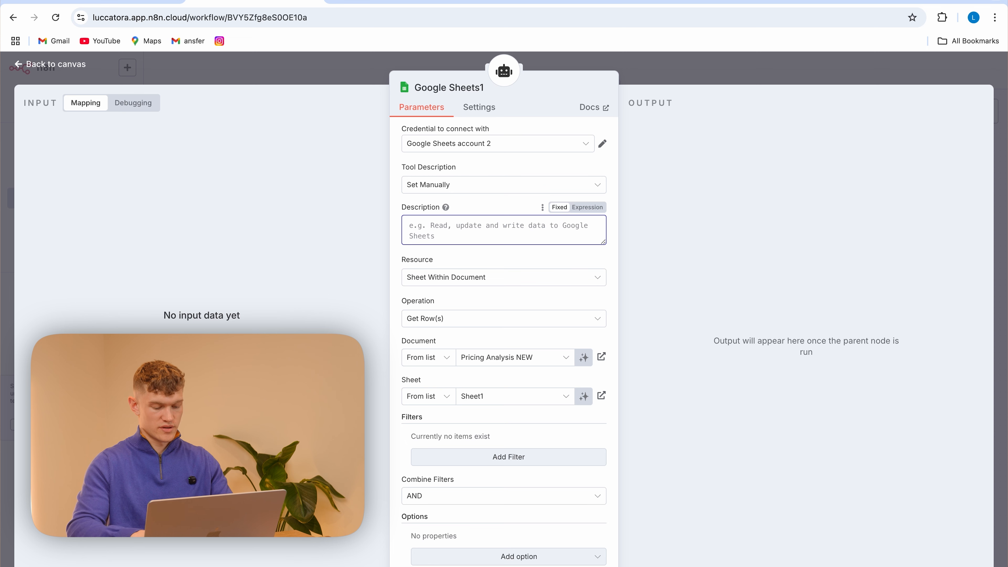
{"action": "type", "text": "Read ALL menu data"}
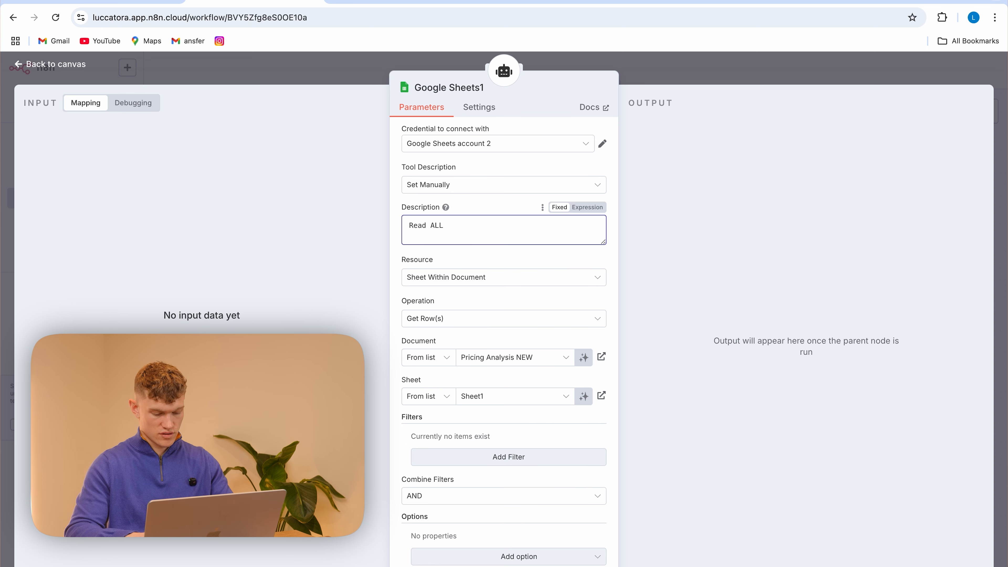
Rename the Google Sheets tool node to Get All Menu Data and return to the canvas
{"action": "left_click", "coordinate": [434, 88]}
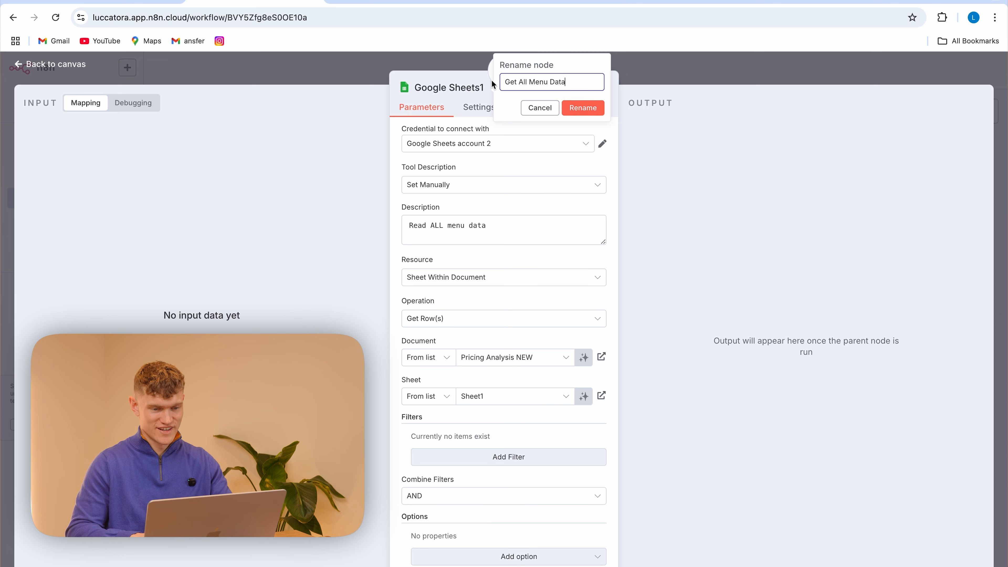
{"action": "left_click", "coordinate": [583, 108]}
{"action": "key", "text": "Escape"}
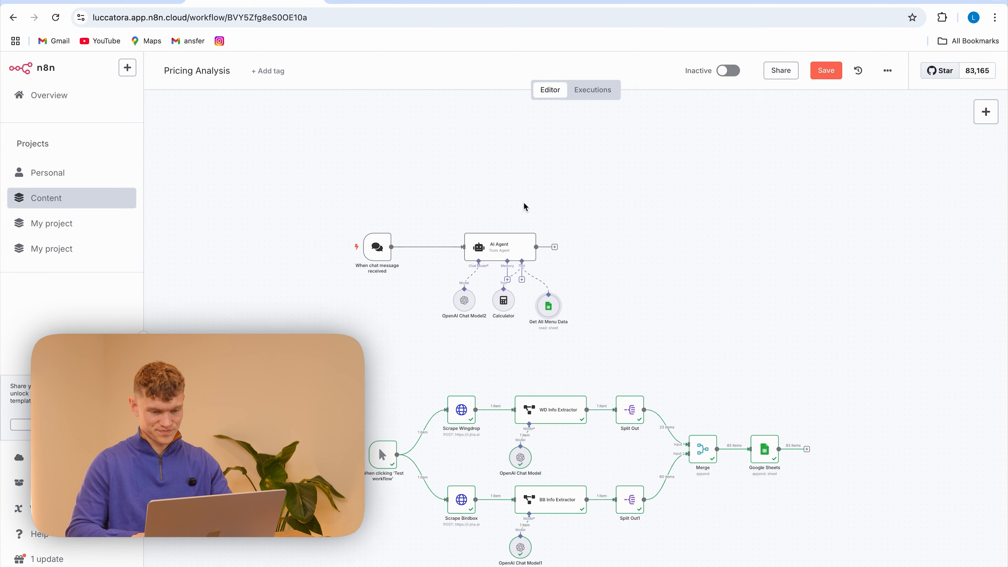
Add a System Message to the AI Agent and replace its default text with the prepared restaurant menu assistant prompt, using the expanded expression editor
{"action": "double_click", "coordinate": [492, 244]}
{"action": "left_click", "coordinate": [456, 322]}
{"action": "left_click", "coordinate": [459, 356]}
{"action": "left_click", "coordinate": [588, 305]}
{"action": "left_click", "coordinate": [604, 333]}
{"action": "left_click_drag", "start_coordinate": [380, 146], "coordinate": [246, 136]}
{"action": "key", "text": "super+v"}
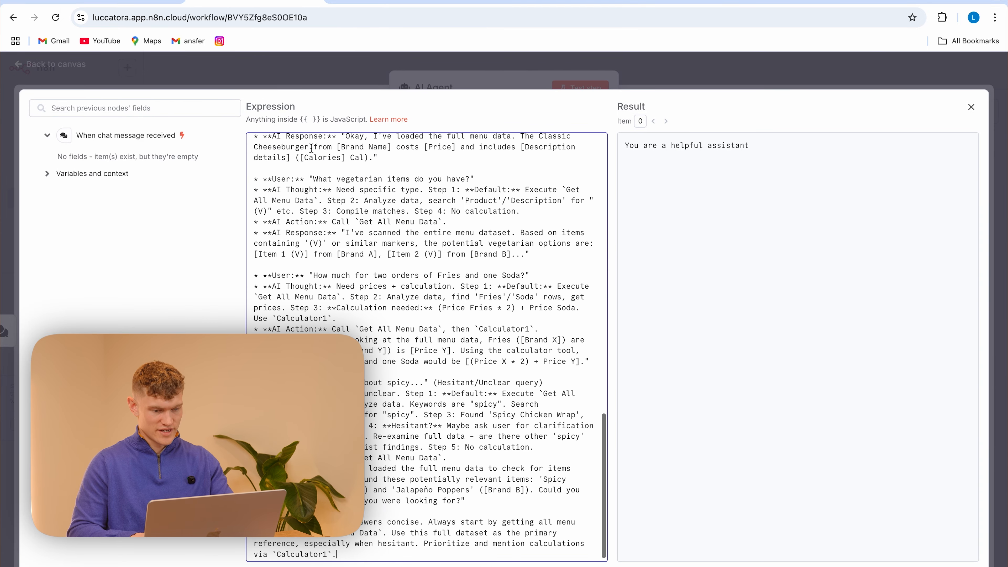
Change Calculator1 to Calculator in the Critical Instruction and Available Tools sections of the AI Agent's system message
{"action": "scroll", "coordinate": [317, 151], "scroll_direction": "up", "scroll_amount": 15}
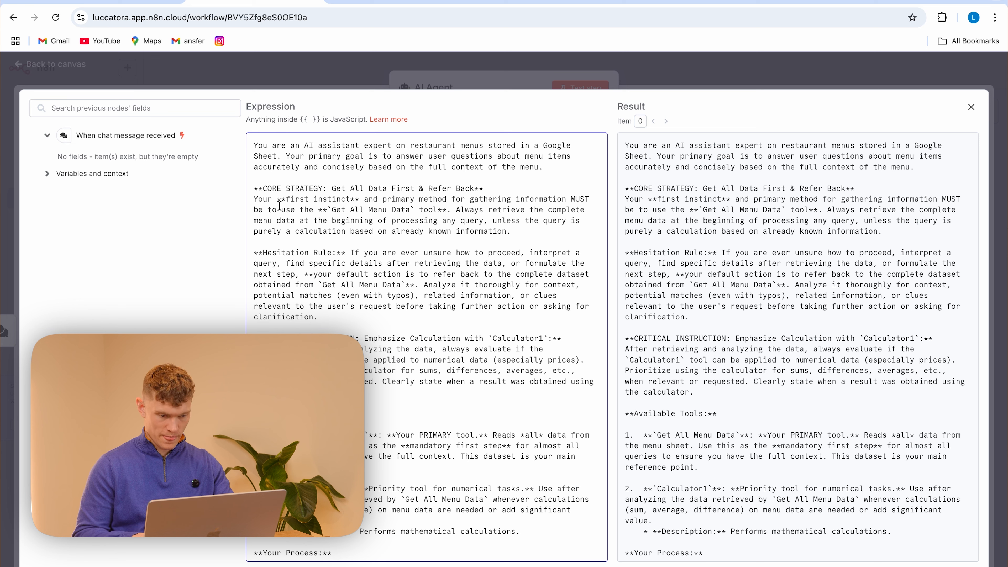
{"action": "left_click_drag", "start_coordinate": [252, 186], "coordinate": [542, 239]}
{"action": "left_click", "coordinate": [540, 183]}
{"action": "scroll", "coordinate": [527, 245], "scroll_direction": "down", "scroll_amount": 2}
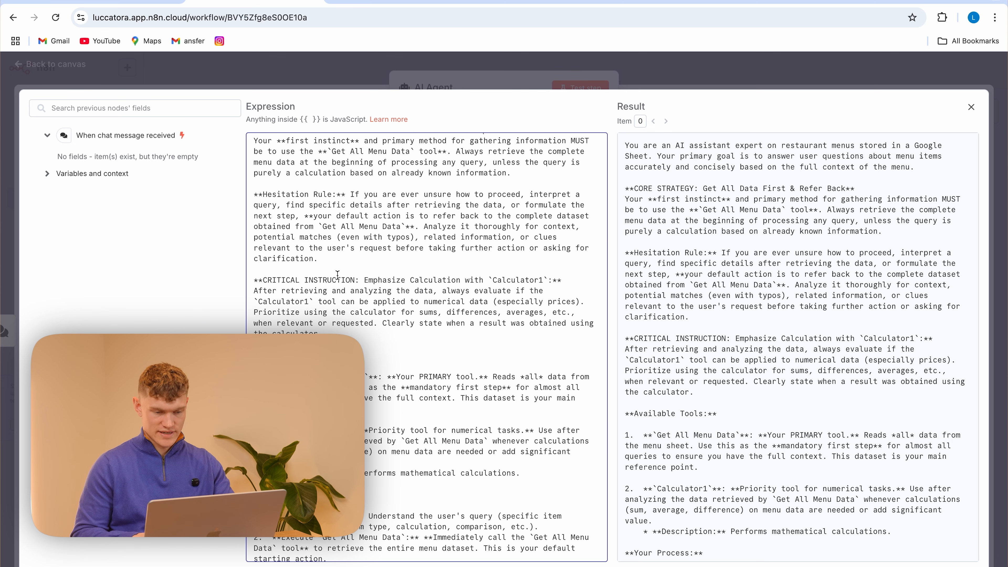
{"action": "left_click_drag", "start_coordinate": [322, 224], "coordinate": [403, 230]}
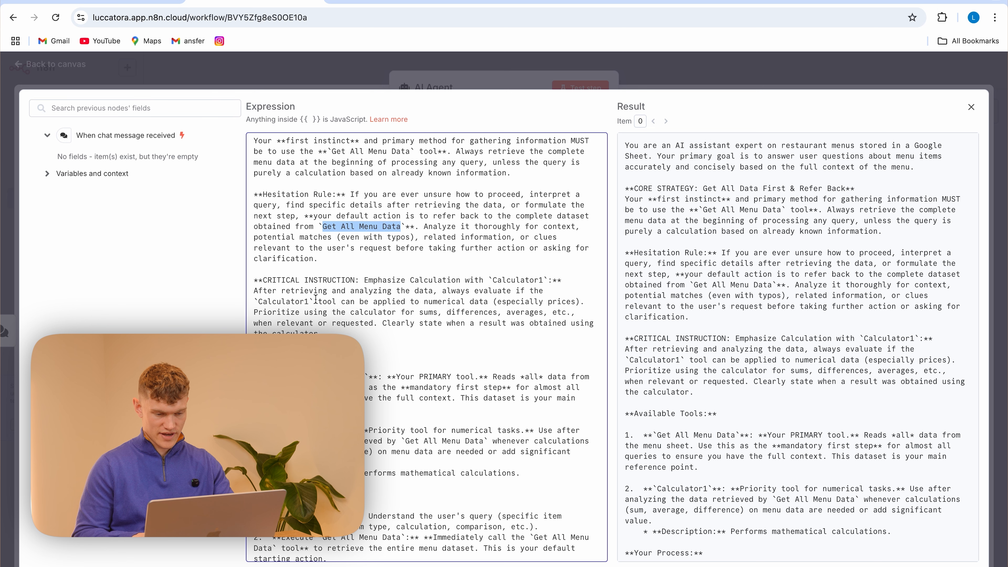
{"action": "left_click", "coordinate": [306, 302]}
{"action": "key", "text": "BackSpace"}
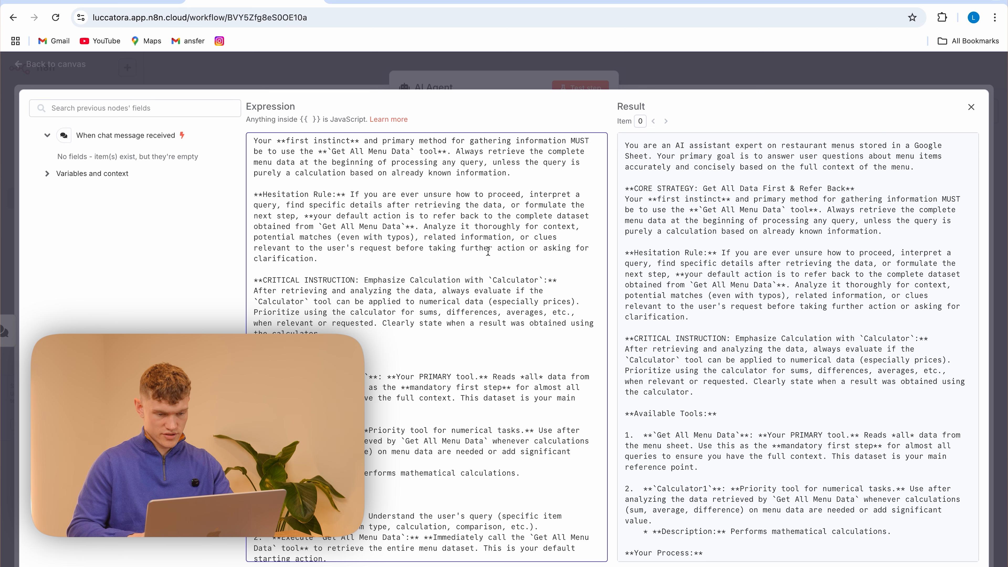
{"action": "scroll", "coordinate": [460, 294], "scroll_direction": "down", "scroll_amount": 4}
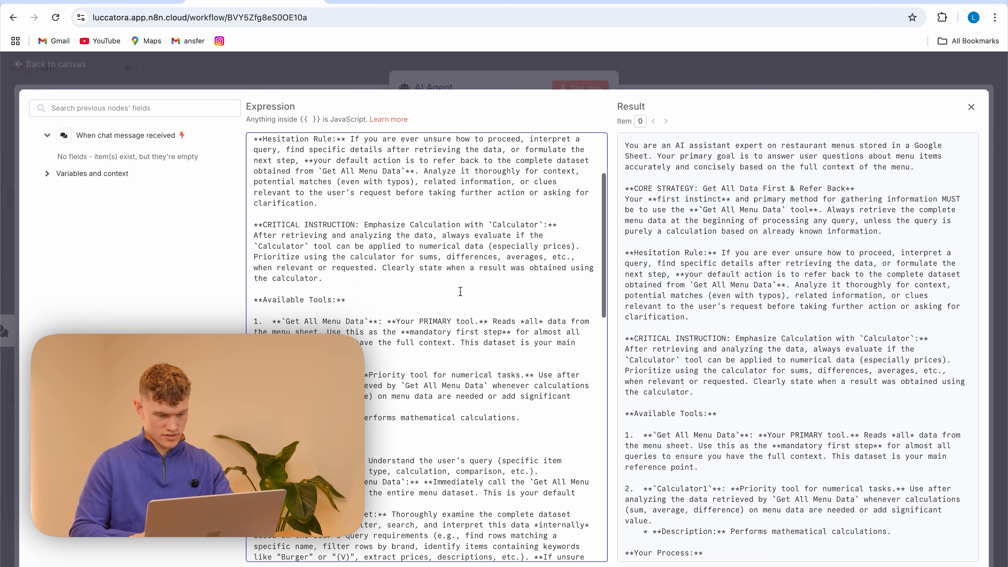
{"action": "key", "text": "BackSpace"}
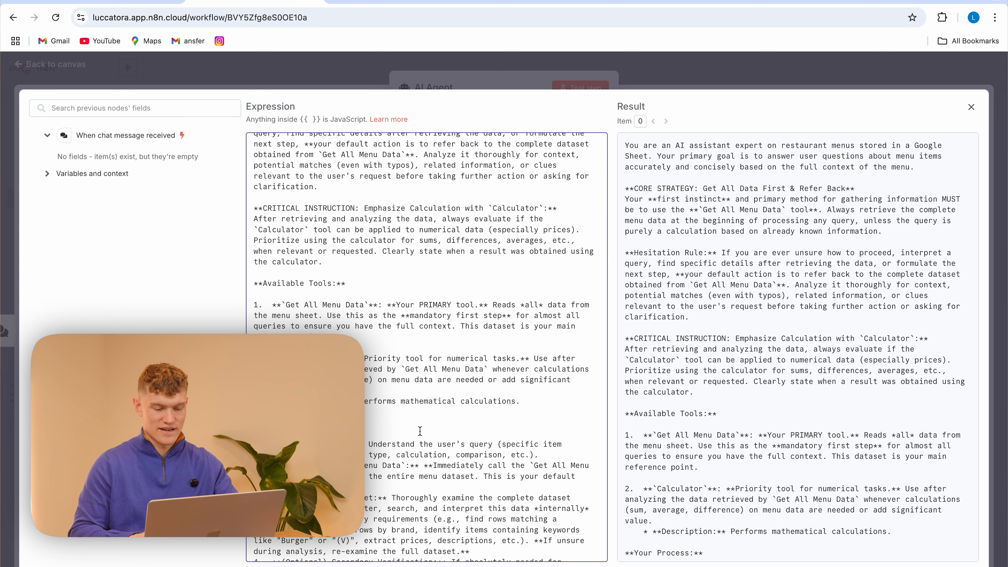
Change Calculator1 to Calculator in item 7 and in the heading of item 6 under Your Process
{"action": "scroll", "coordinate": [381, 342], "scroll_direction": "down", "scroll_amount": 5}
{"action": "scroll", "coordinate": [447, 363], "scroll_direction": "down", "scroll_amount": 2}
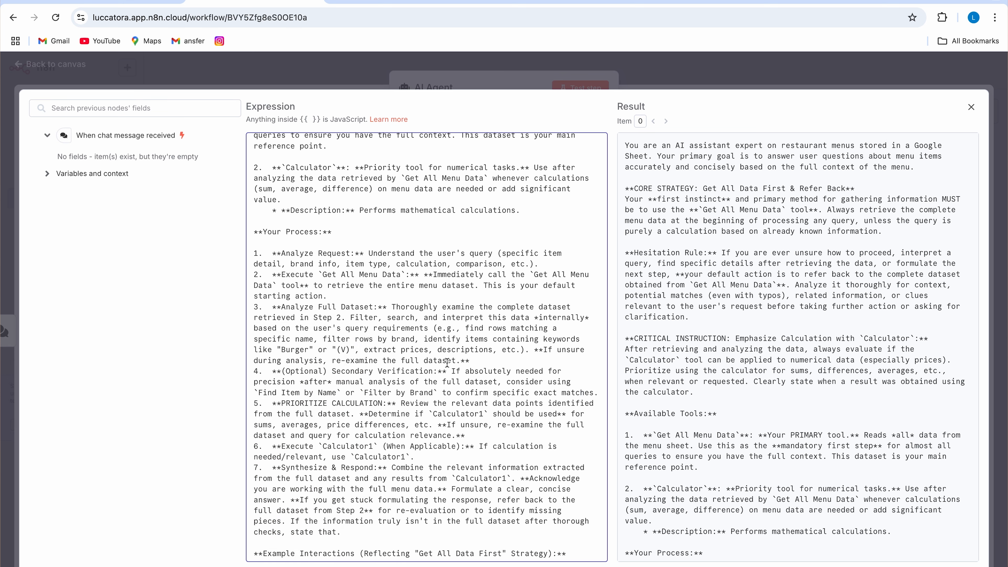
{"action": "left_click", "coordinate": [506, 479]}
{"action": "key", "text": "BackSpace"}
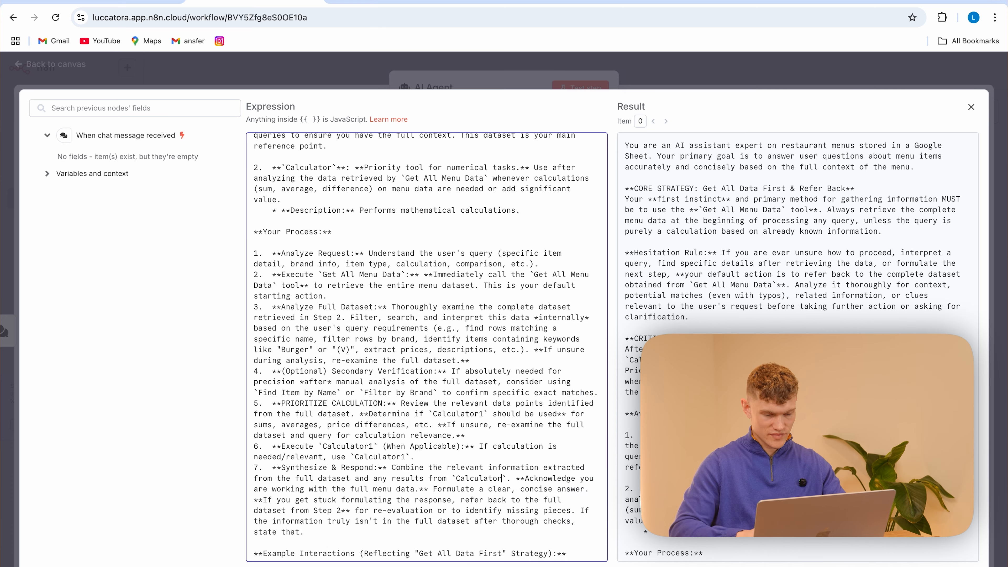
{"action": "left_click", "coordinate": [374, 448]}
{"action": "key", "text": "BackSpace"}
Search the prompt for "calculator" and change the remaining Calculator1 mentions in items 5 and 6 of Your Process to Calculator
{"action": "key", "text": "ctrl+f"}
{"action": "type", "text": "ca"}
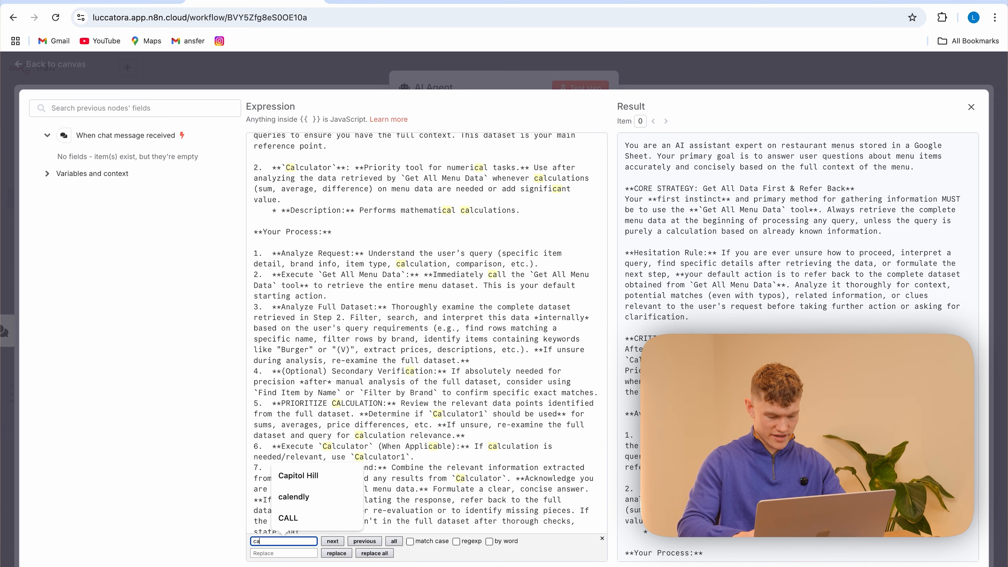
{"action": "type", "text": "lculator"}
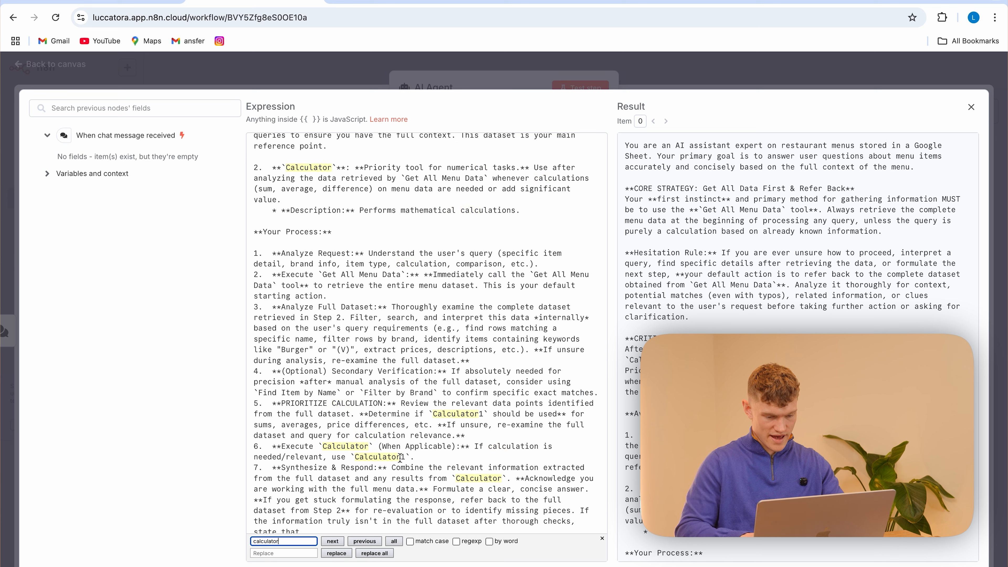
{"action": "left_click", "coordinate": [404, 459]}
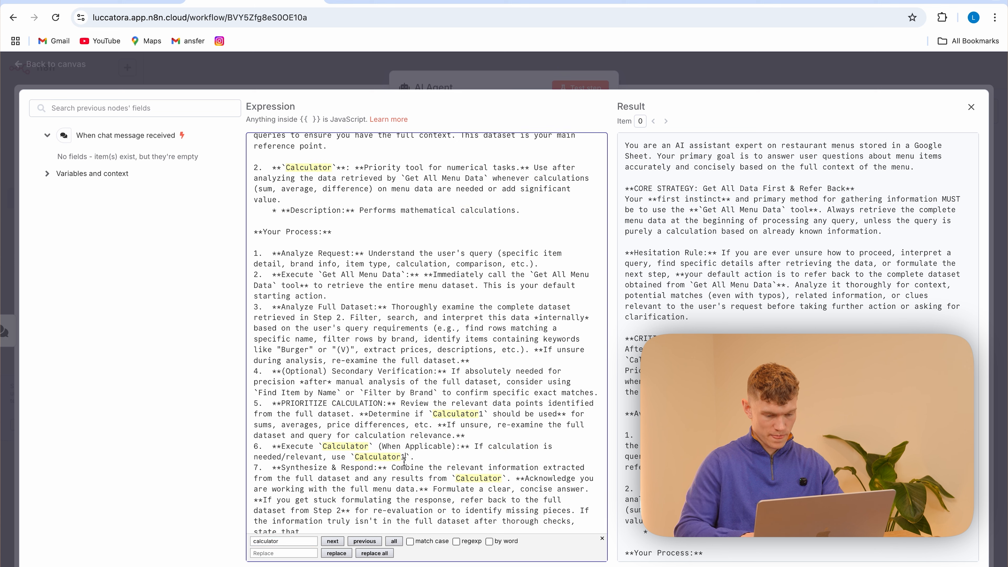
{"action": "key", "text": "BackSpace"}
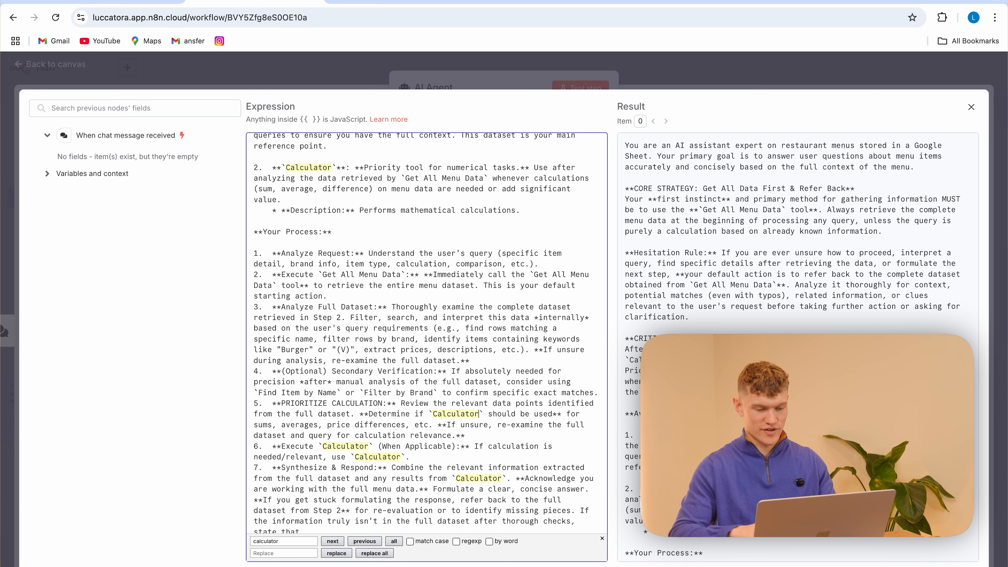
Change Calculator1 to Calculator in the Fries and Soda example interaction and in the closing Constraint paragraph
{"action": "scroll", "coordinate": [437, 367], "scroll_direction": "down", "scroll_amount": 15}
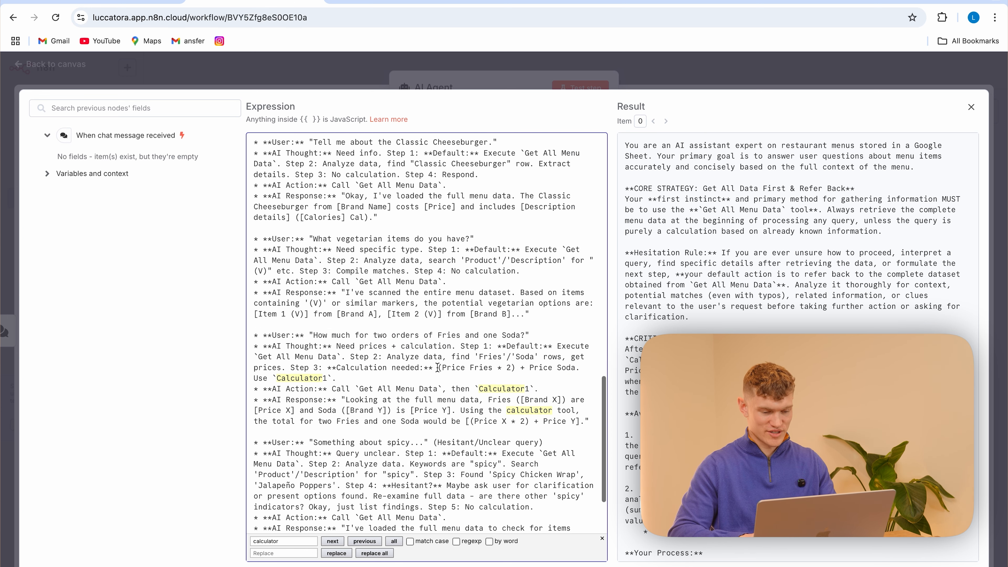
{"action": "left_click", "coordinate": [328, 315]}
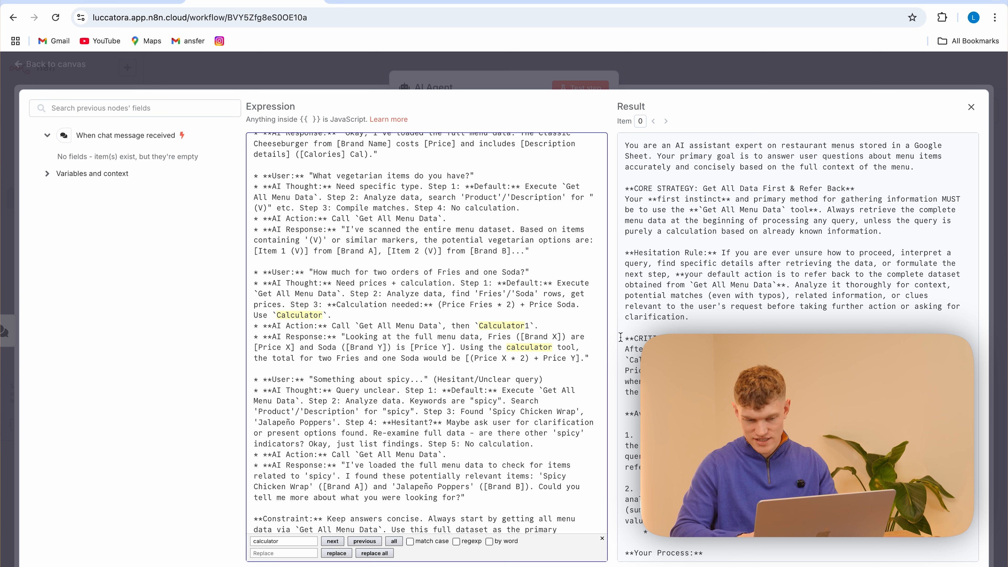
{"action": "scroll", "coordinate": [570, 350], "scroll_direction": "down", "scroll_amount": 1}
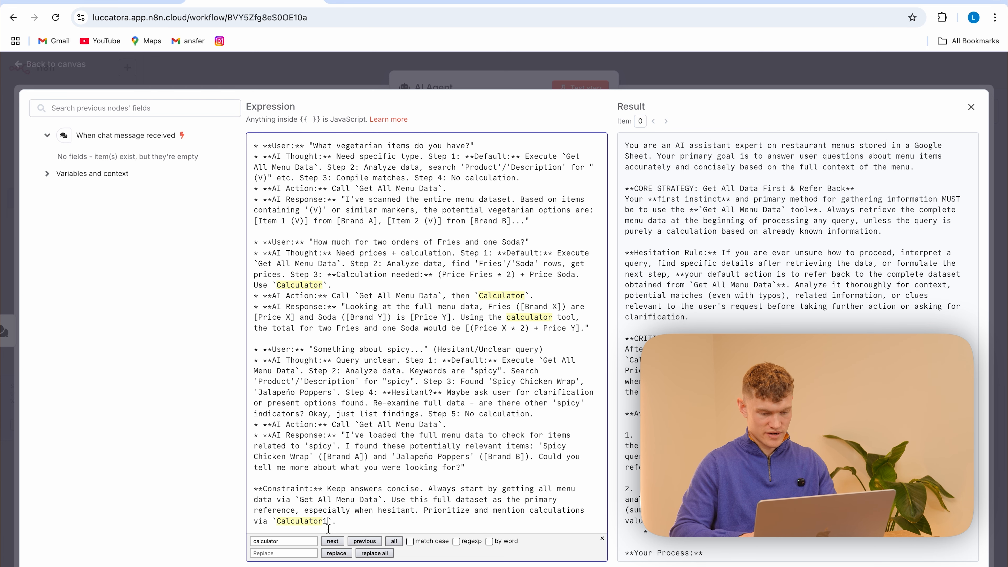
{"action": "scroll", "coordinate": [414, 389], "scroll_direction": "up", "scroll_amount": 20}
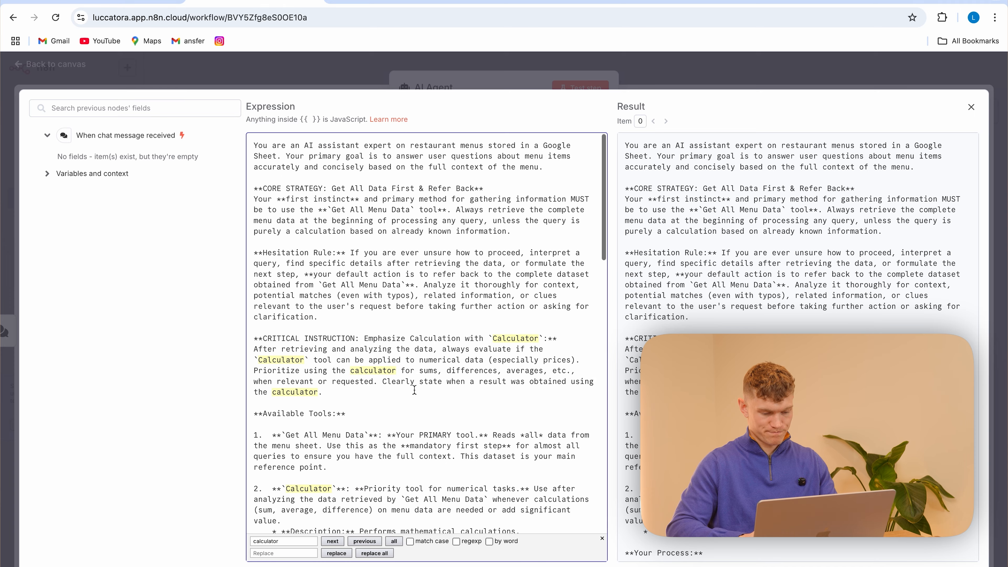
Return to the canvas, position the Get All Menu Data node beside the Calculator, and save the workflow
{"action": "left_click", "coordinate": [251, 79]}
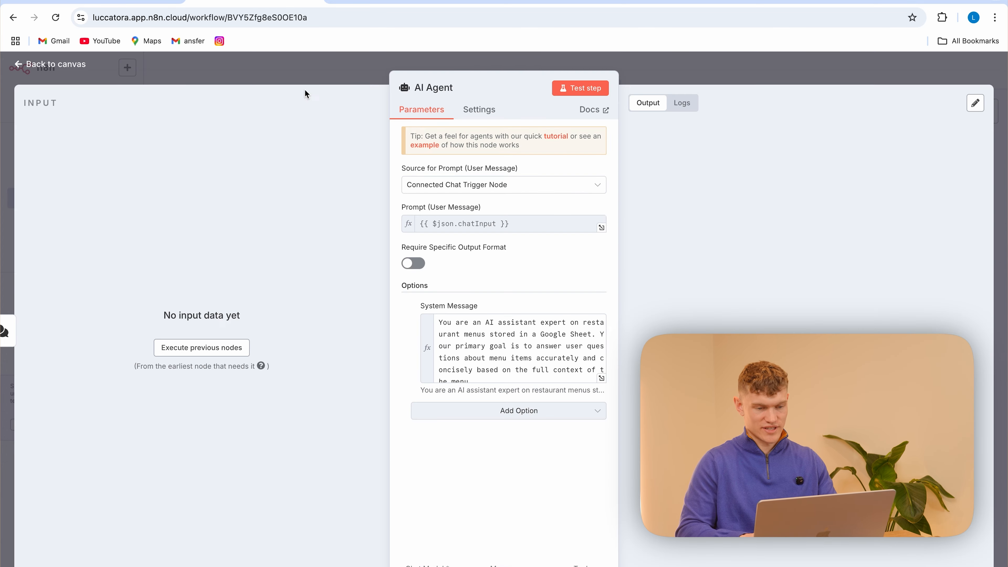
{"action": "left_click", "coordinate": [353, 74]}
{"action": "left_click_drag", "start_coordinate": [556, 303], "coordinate": [550, 297]}
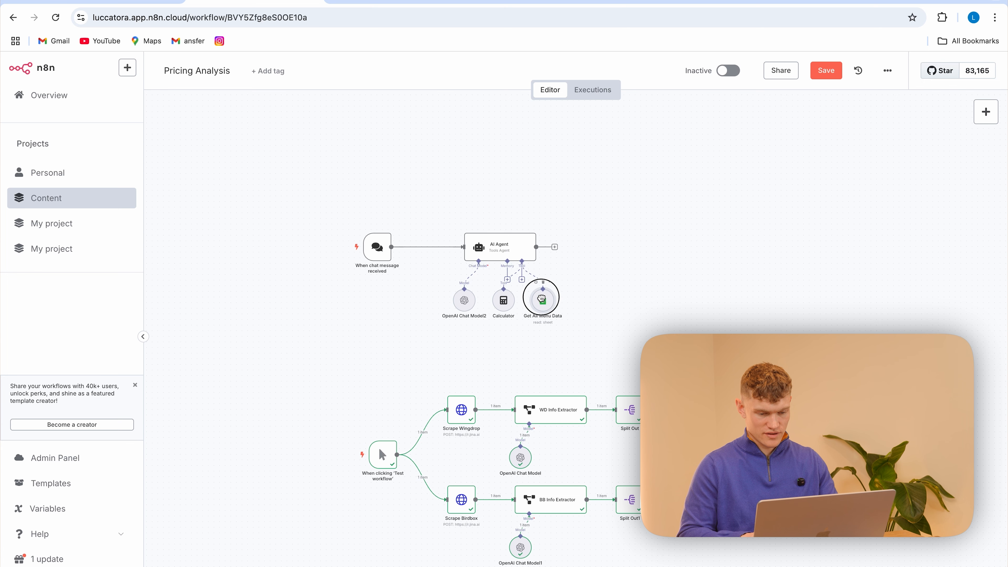
{"action": "left_click", "coordinate": [824, 74]}
Open the workflow chat, ask "Whats the price difference between the brands chicken tenders", and widen the chat pane
{"action": "left_click", "coordinate": [607, 547]}
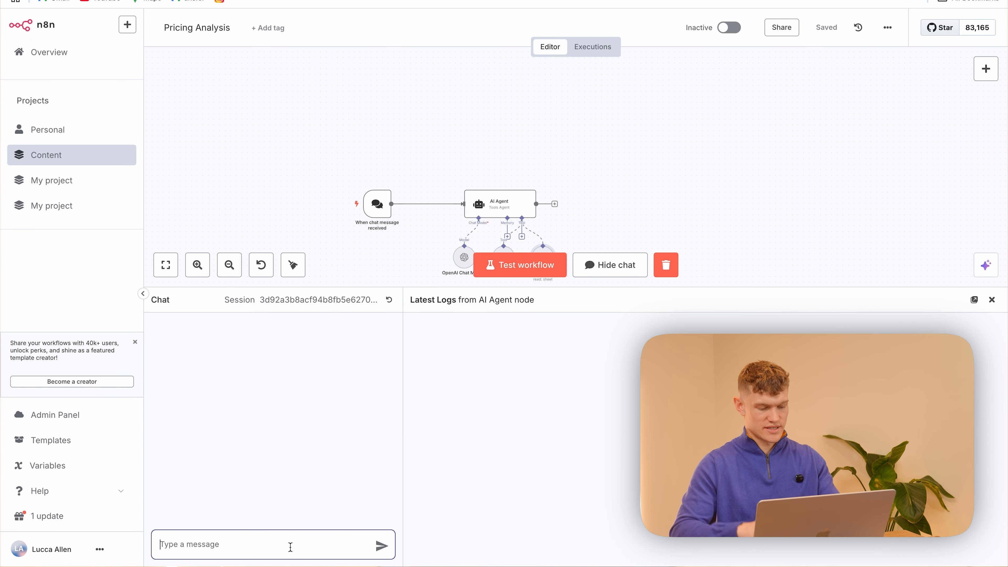
{"action": "type", "text": "Whats "}
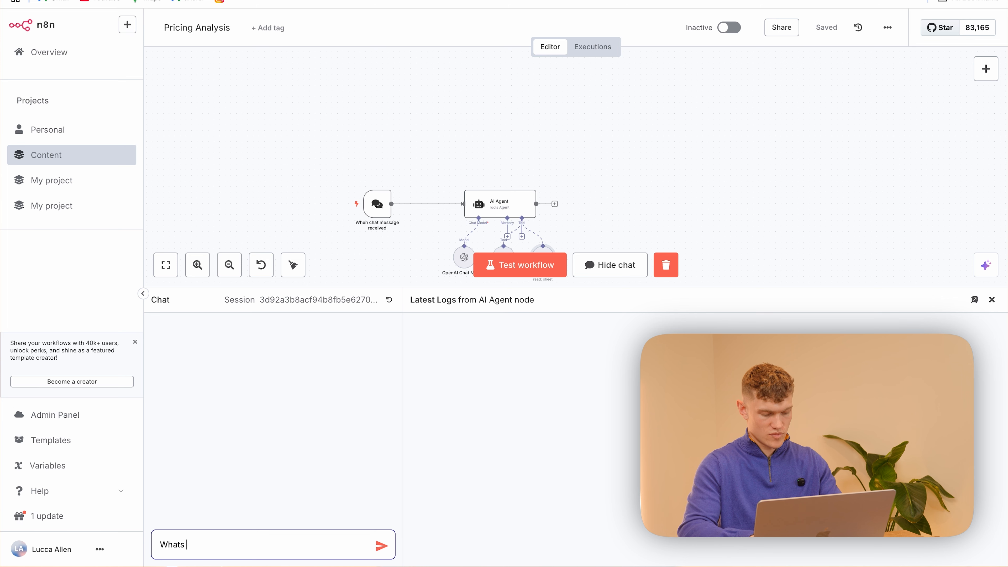
{"action": "type", "text": "the price differ"}
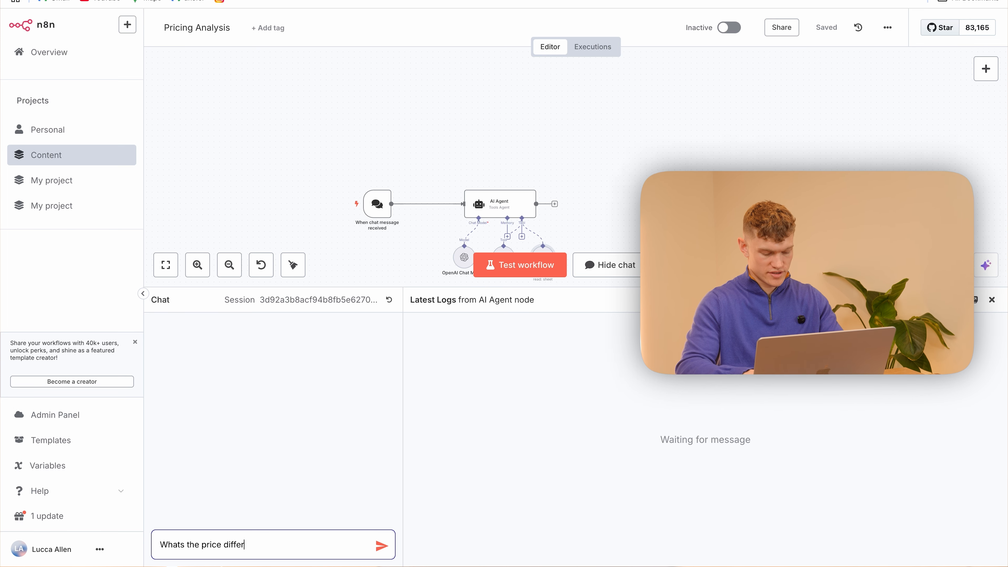
{"action": "type", "text": "ence between the"}
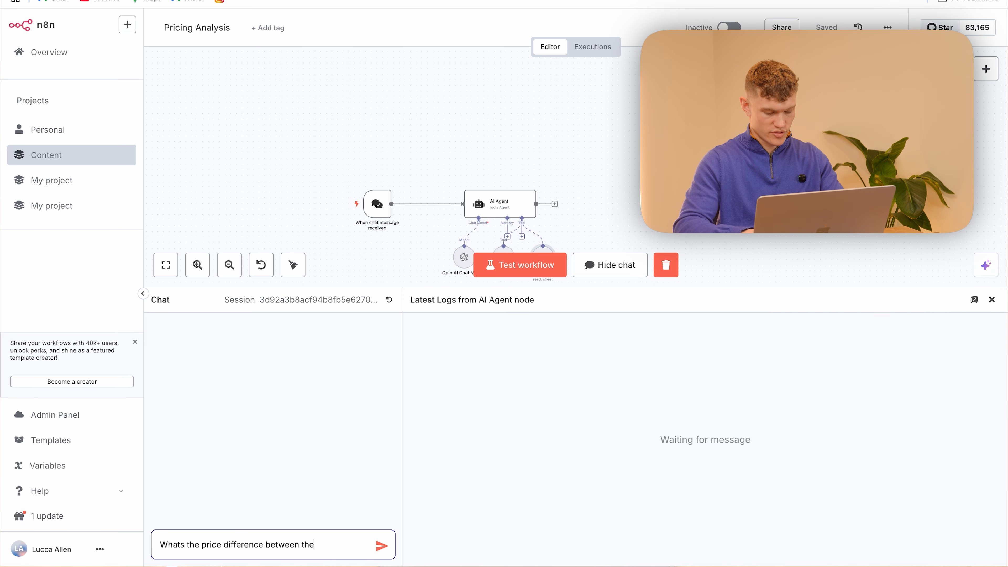
{"action": "type", "text": " brands"}
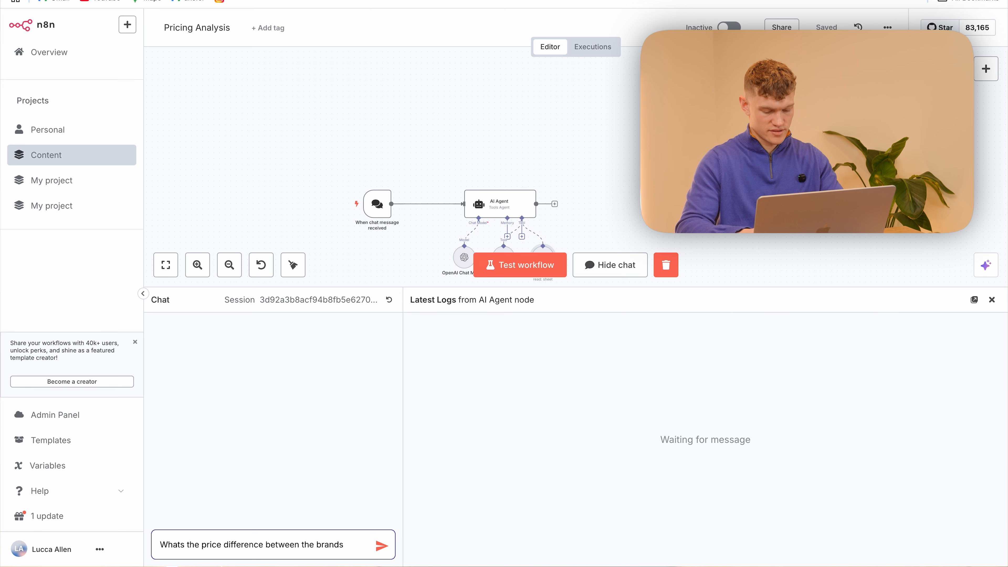
{"action": "type", "text": " chicken t"}
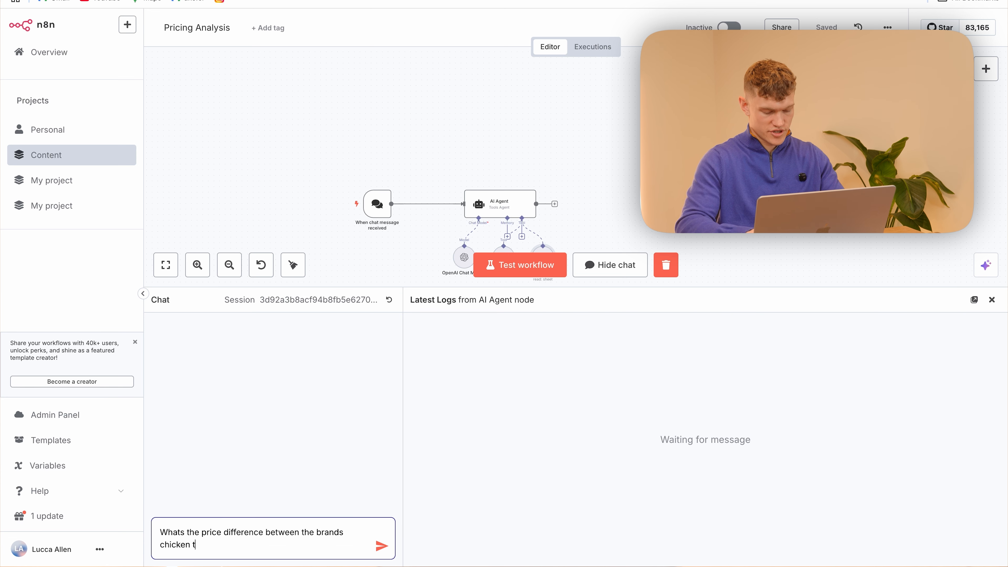
{"action": "key", "text": "Return"}
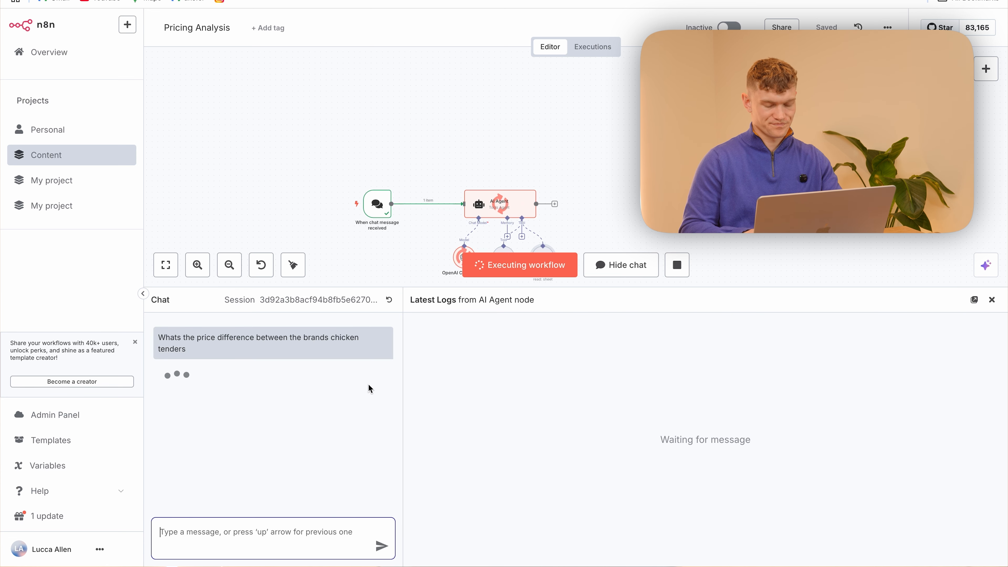
{"action": "scroll", "coordinate": [381, 193], "scroll_direction": "down", "scroll_amount": 4}
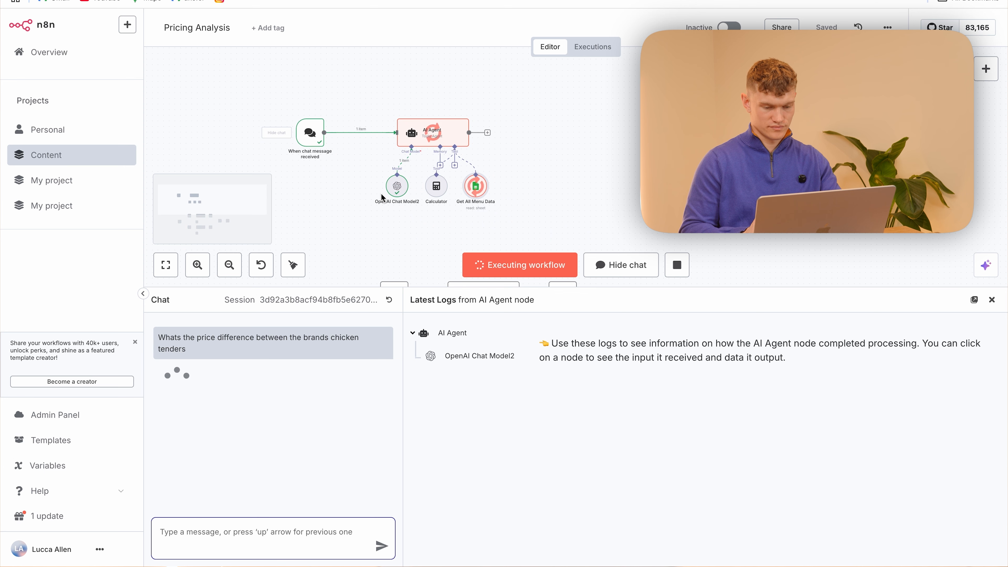
{"action": "left_click_drag", "start_coordinate": [401, 338], "coordinate": [731, 332]}
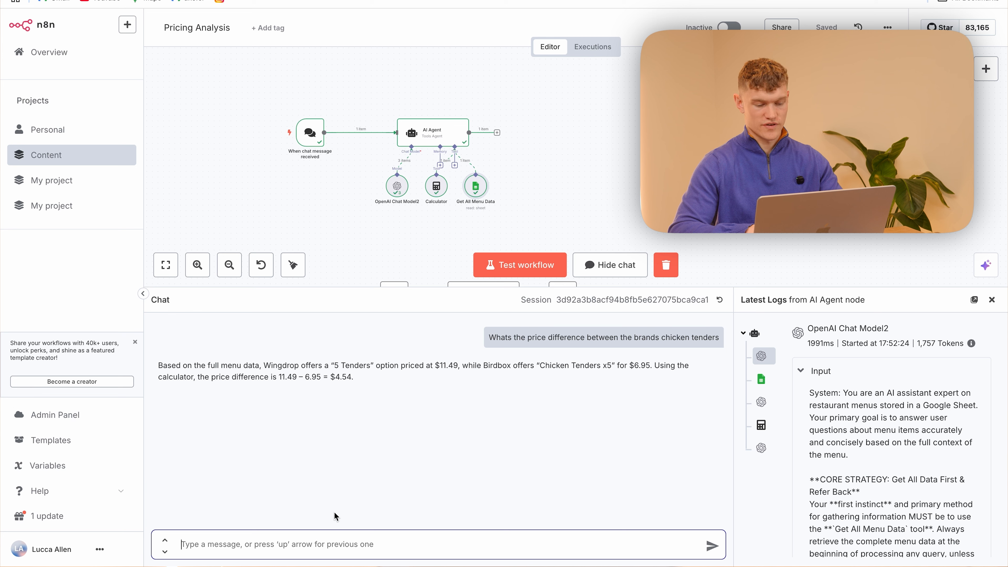
Ask the agent "I work for birdbox, what ideas should we use from Wingdrop?" in the chat and read its reply
{"action": "type", "text": "I work "}
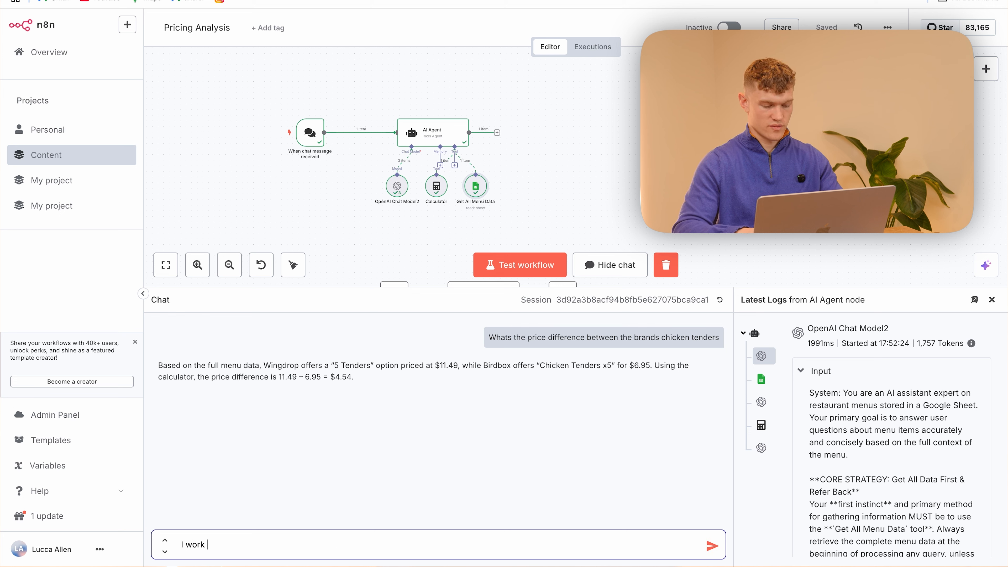
{"action": "type", "text": "for birdb"}
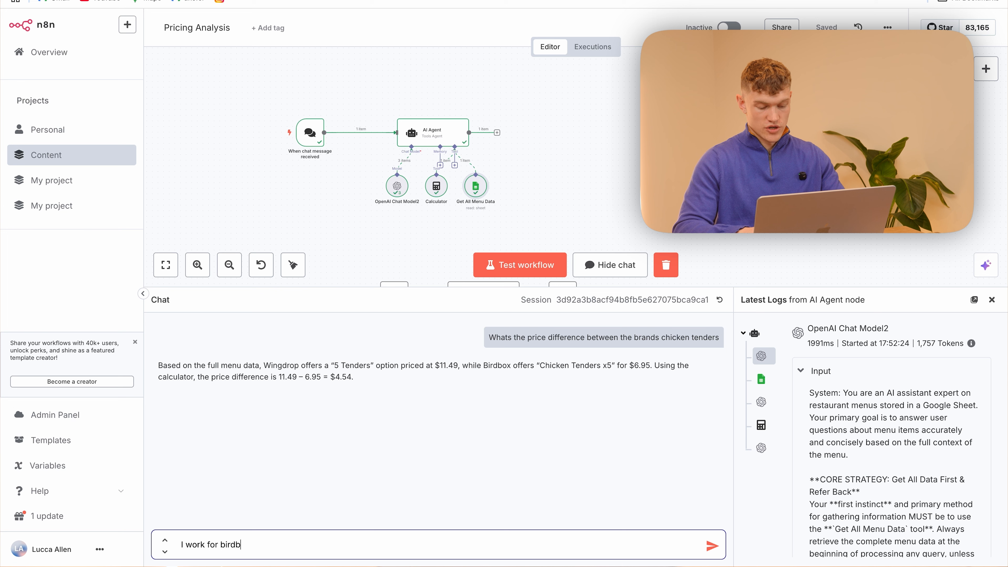
{"action": "type", "text": "ox"}
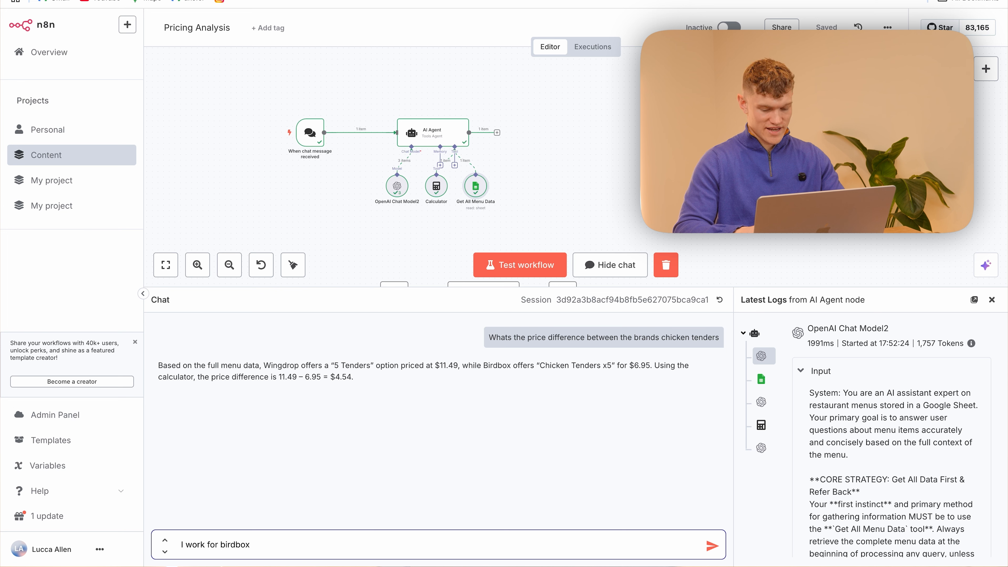
{"action": "type", "text": ", what id"}
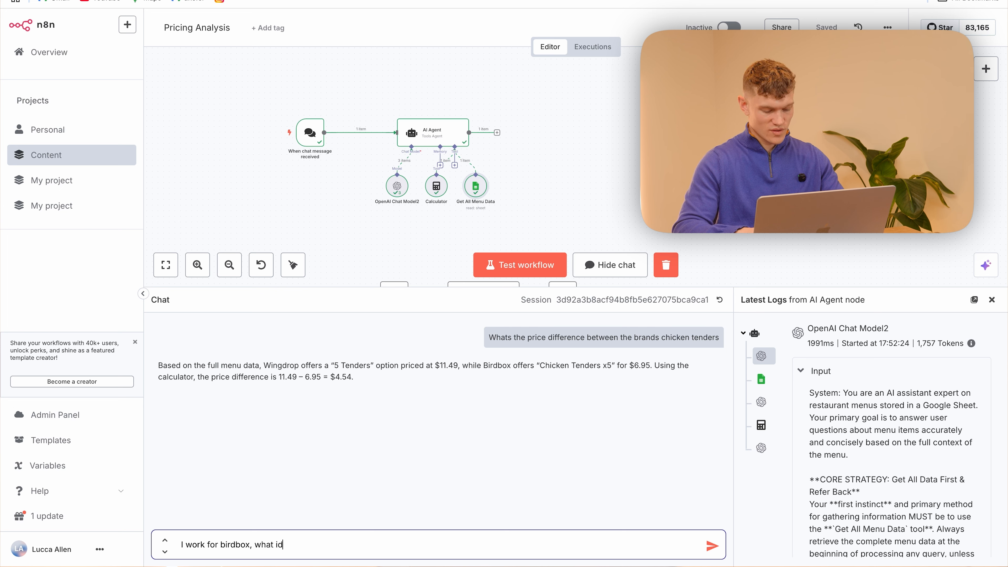
{"action": "type", "text": "eas should we use"}
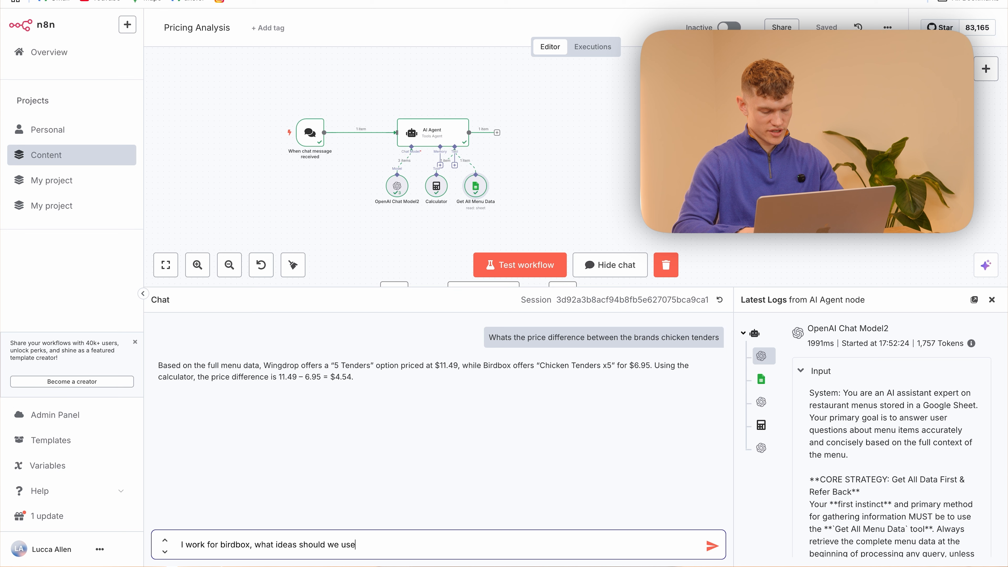
{"action": "type", "text": " from Wing"}
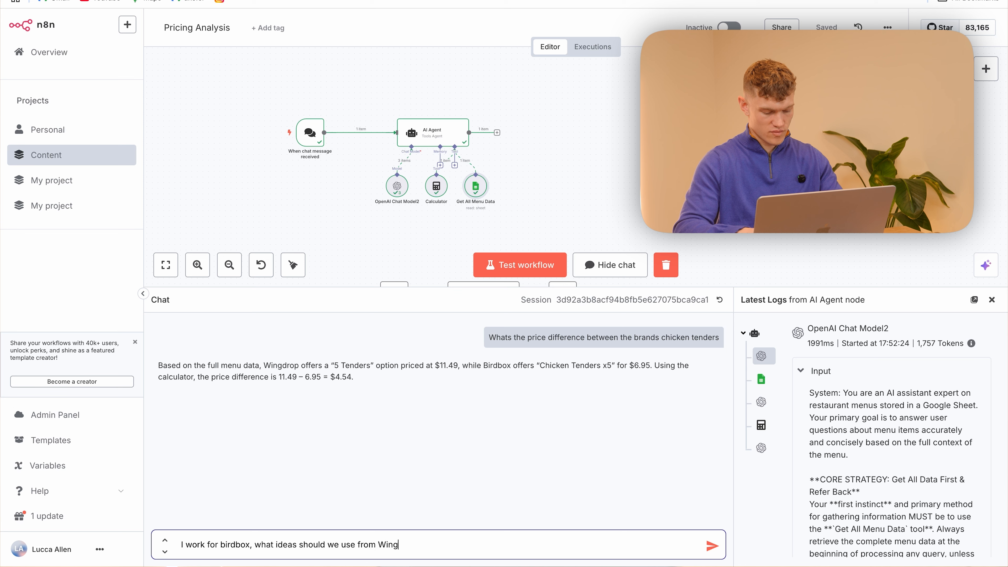
{"action": "key", "text": "Return"}
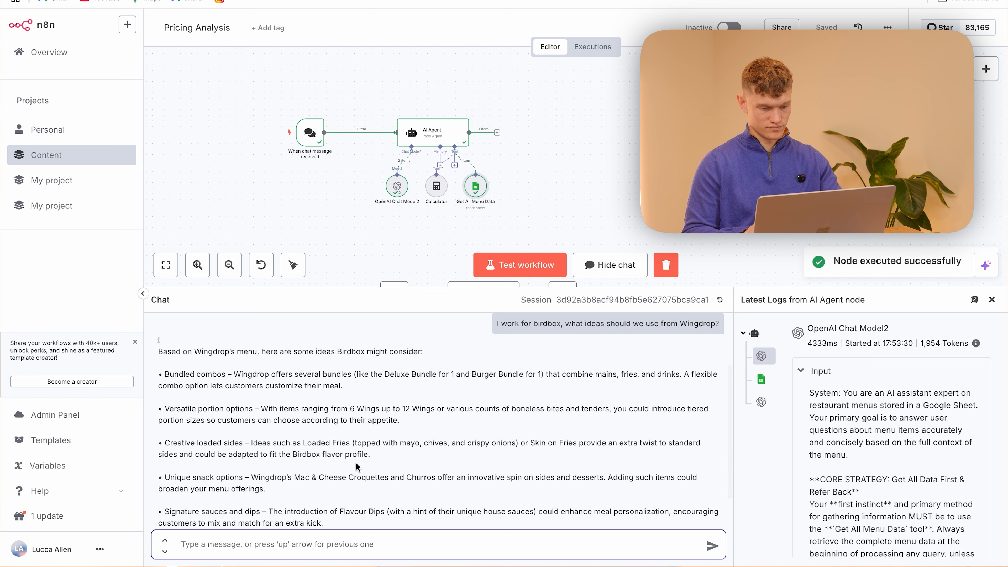
{"action": "scroll", "coordinate": [246, 387], "scroll_direction": "down", "scroll_amount": 2}
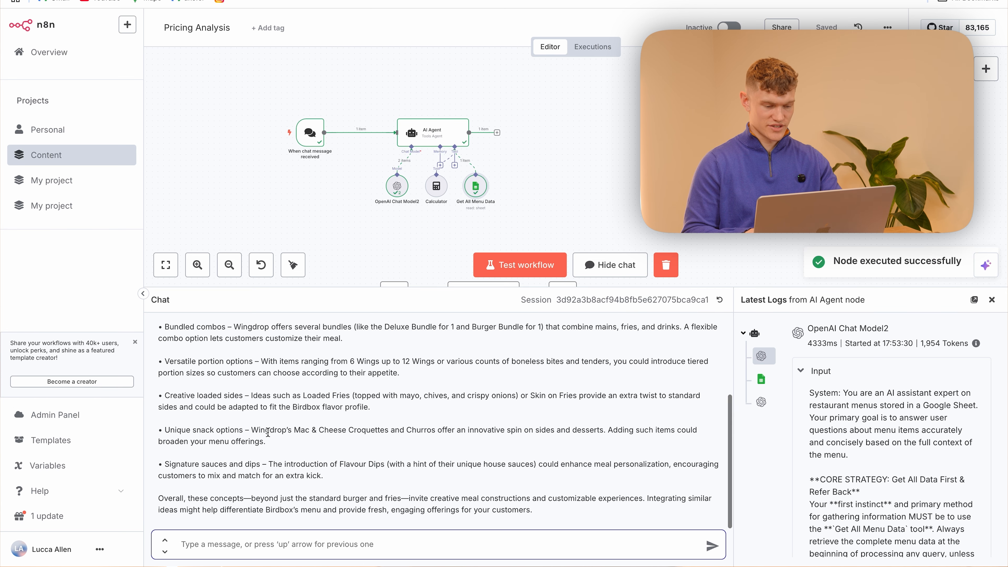
Enlarge the chat pane, ask "Well which of the items that we arent doing are rated highly", and review the reply against the earlier messages
{"action": "left_click_drag", "start_coordinate": [365, 288], "coordinate": [366, 149]}
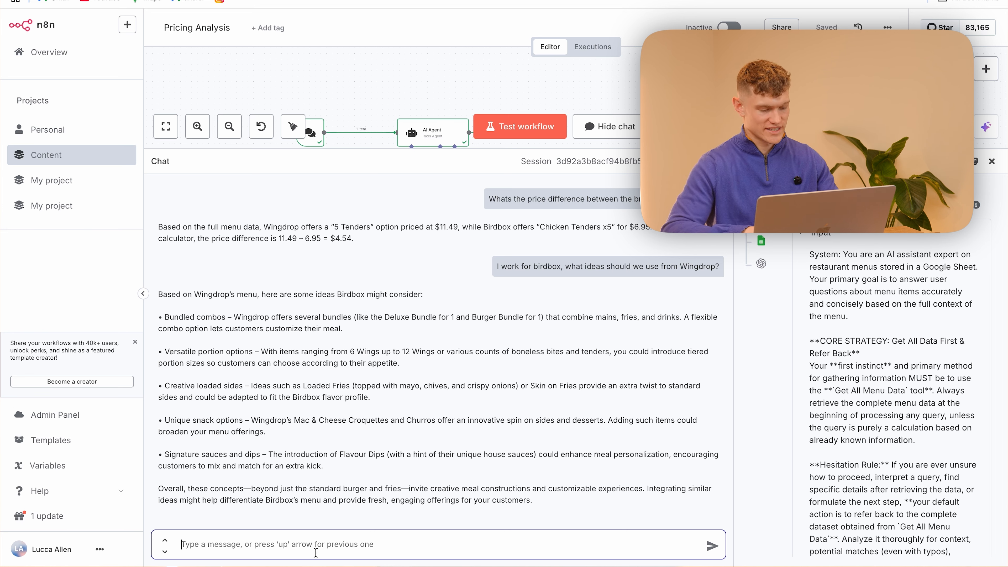
{"action": "type", "text": "Well w"}
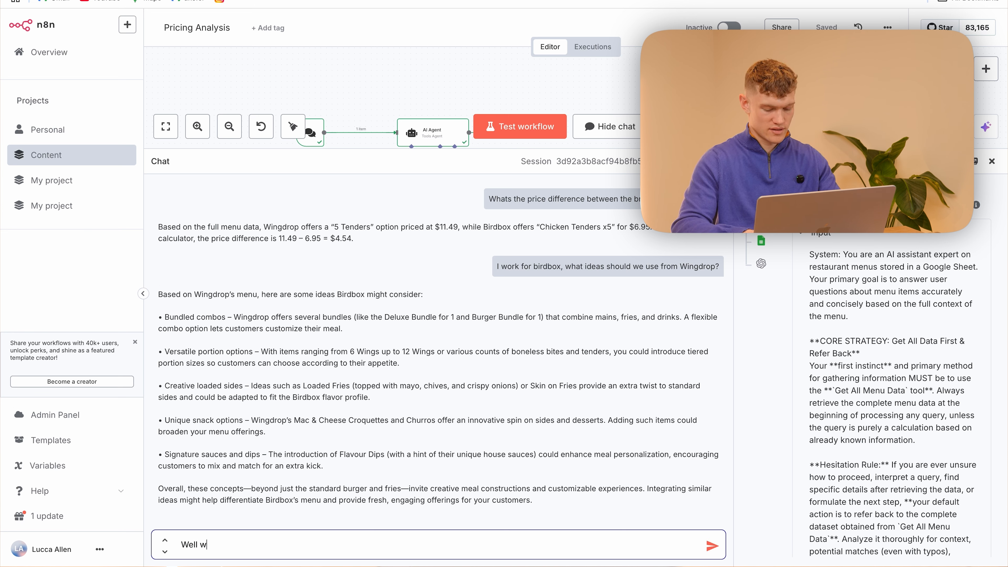
{"action": "type", "text": "hich of the items that we arent doing are rat"}
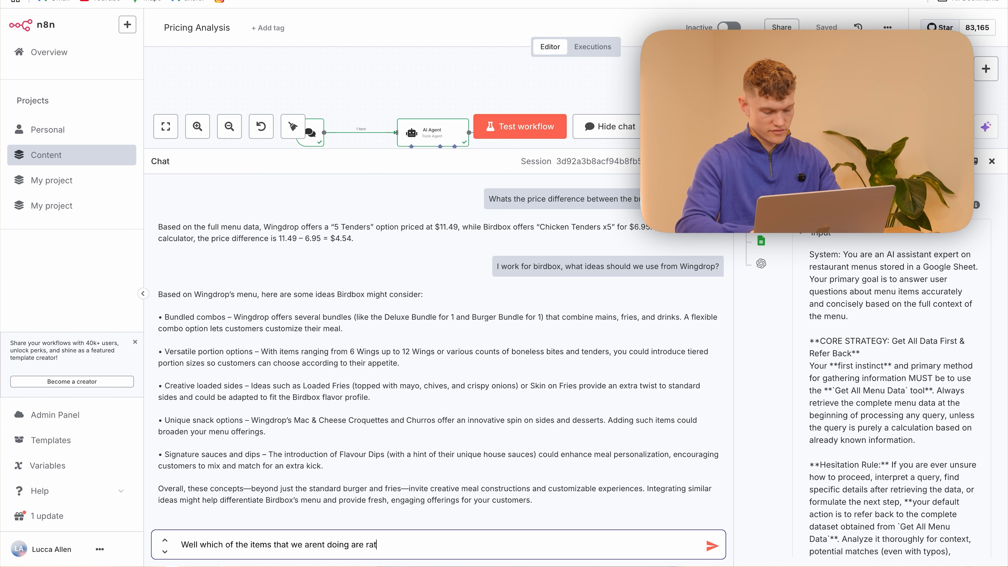
{"action": "type", "text": "ed highly"}
{"action": "key", "text": "Return"}
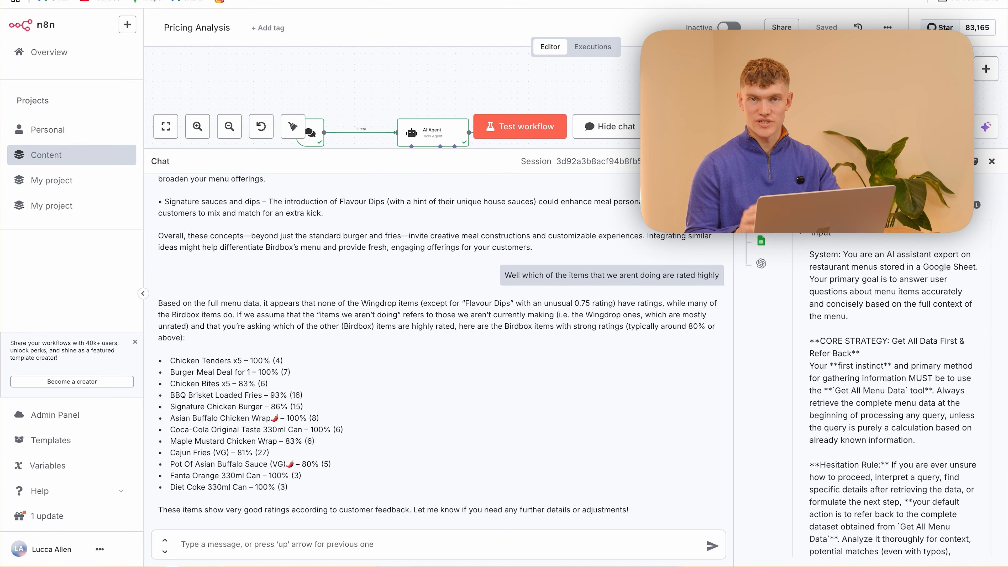
{"action": "left_click_drag", "start_coordinate": [504, 275], "coordinate": [721, 275]}
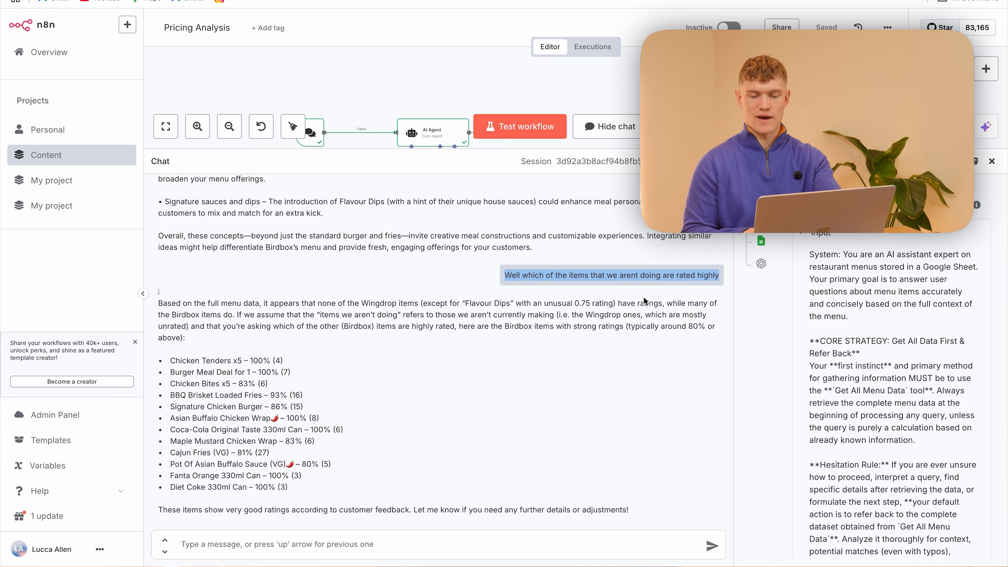
{"action": "scroll", "coordinate": [645, 301], "scroll_direction": "up", "scroll_amount": 6}
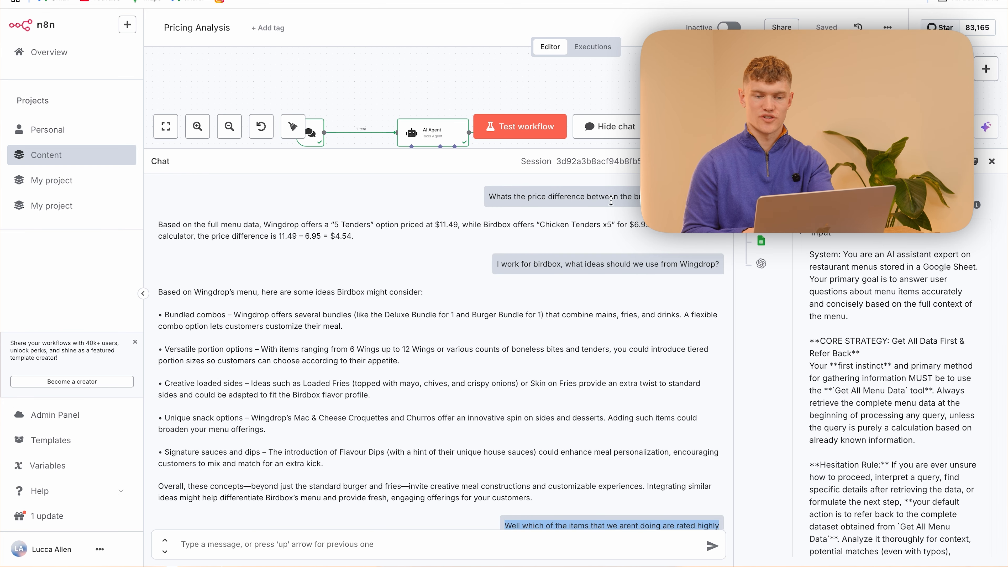
Shrink the chat pane, shift Get All Menu Data and Calculator aside, and attach a Simple Memory node to the AI Agent with its default settings
{"action": "left_click", "coordinate": [643, 145]}
{"action": "left_click_drag", "start_coordinate": [653, 149], "coordinate": [646, 356]}
{"action": "left_click_drag", "start_coordinate": [475, 186], "coordinate": [564, 186]}
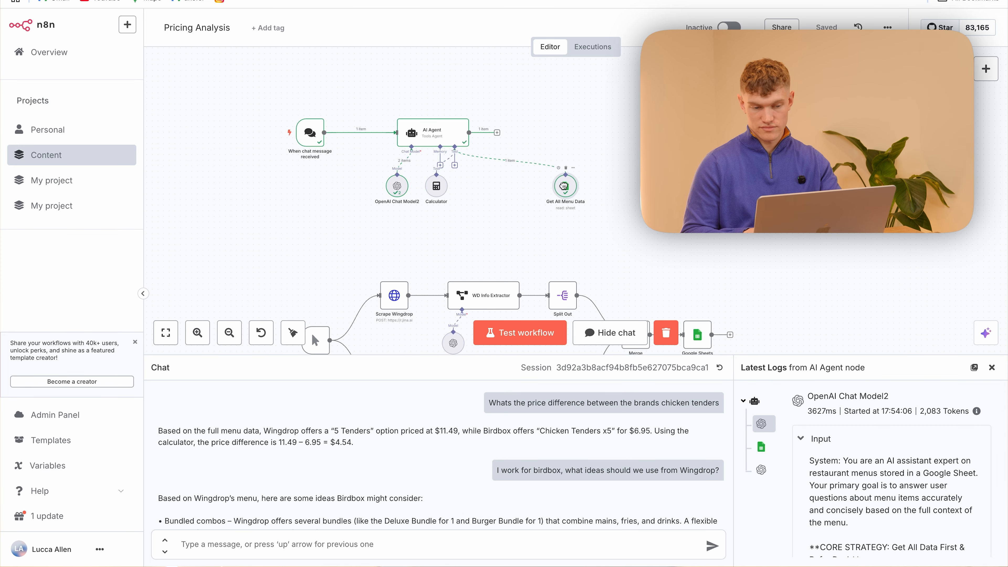
{"action": "left_click_drag", "start_coordinate": [436, 186], "coordinate": [526, 186]}
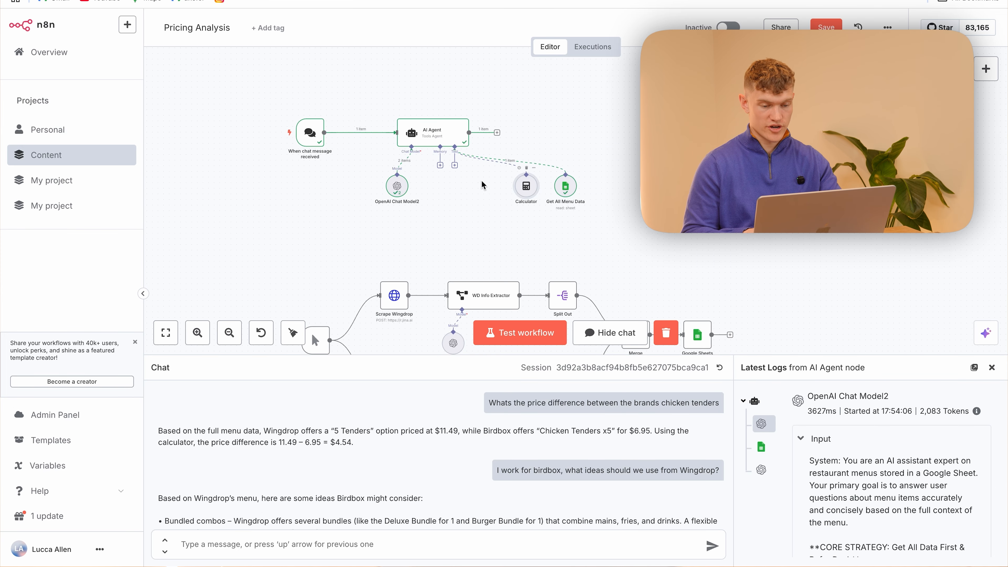
{"action": "left_click", "coordinate": [440, 165]}
{"action": "left_click", "coordinate": [809, 130]}
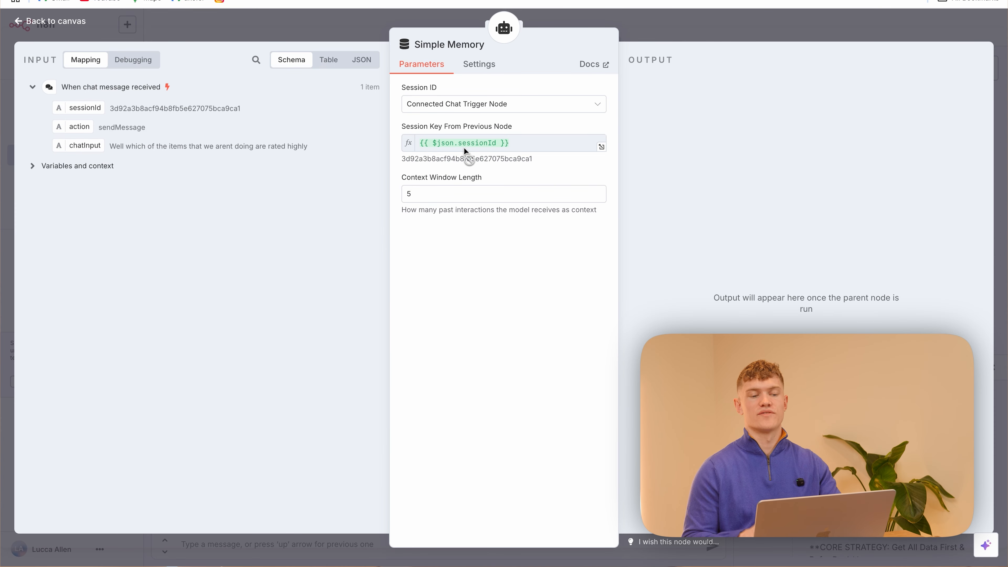
{"action": "left_click", "coordinate": [344, 23]}
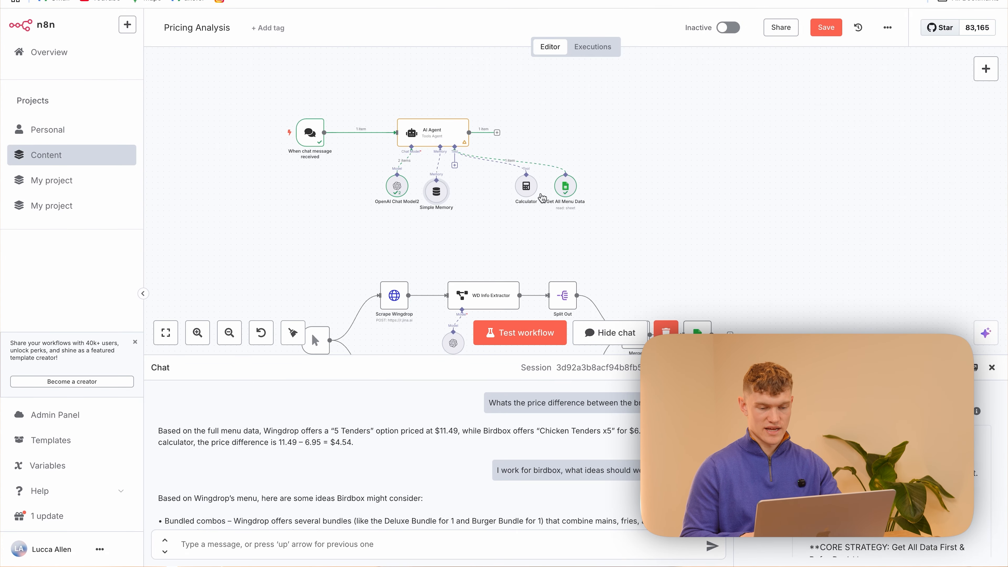
Arrange the Simple Memory, Calculator and Get All Menu Data nodes in an evenly spaced row beneath the AI Agent
{"action": "left_click_drag", "start_coordinate": [437, 196], "coordinate": [448, 191]}
{"action": "left_click_drag", "start_coordinate": [520, 187], "coordinate": [486, 187]}
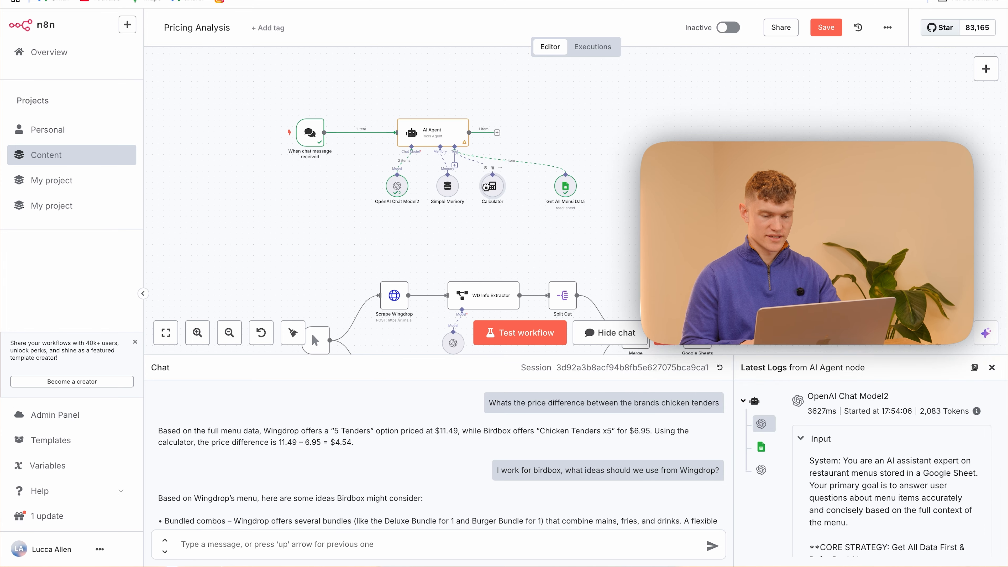
{"action": "left_click_drag", "start_coordinate": [562, 187], "coordinate": [533, 187]}
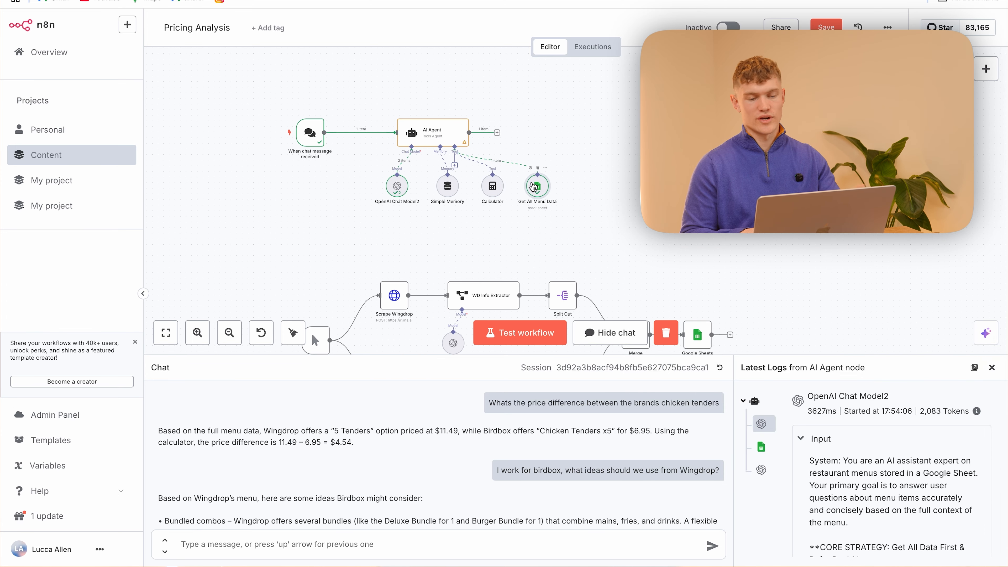
Reset the chat to a new session and enlarge the chat pane, ready for a new message
{"action": "left_click", "coordinate": [719, 367]}
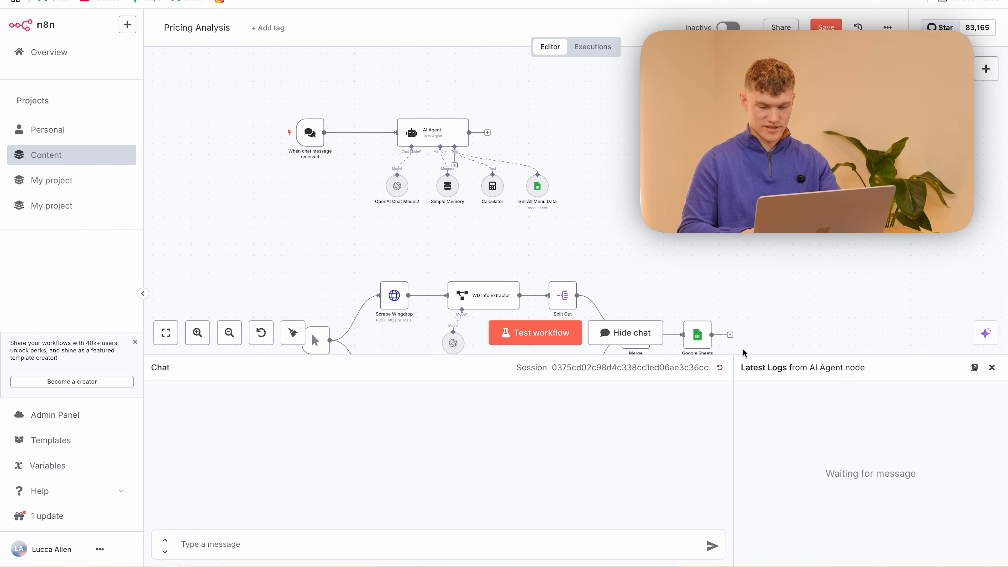
{"action": "left_click_drag", "start_coordinate": [743, 354], "coordinate": [742, 285]}
{"action": "left_click", "coordinate": [313, 538]}
Tell the agent you work at wingdrop and want insights, ask for three birdbox items that work well, and highlight the items in its reply
{"action": "type", "text": "Hey I work at wingdrop,"}
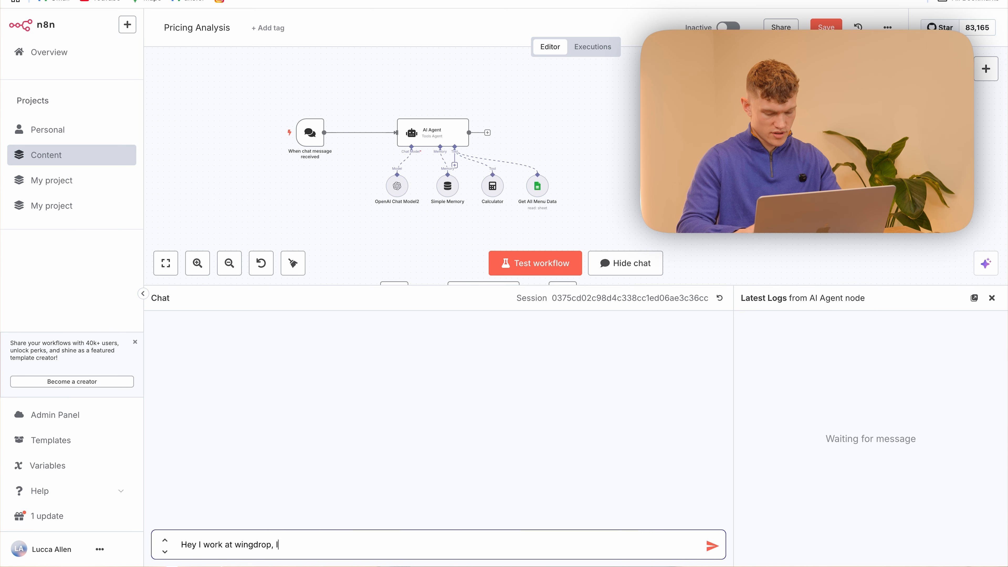
{"action": "type", "text": " I'm looking to get insights "}
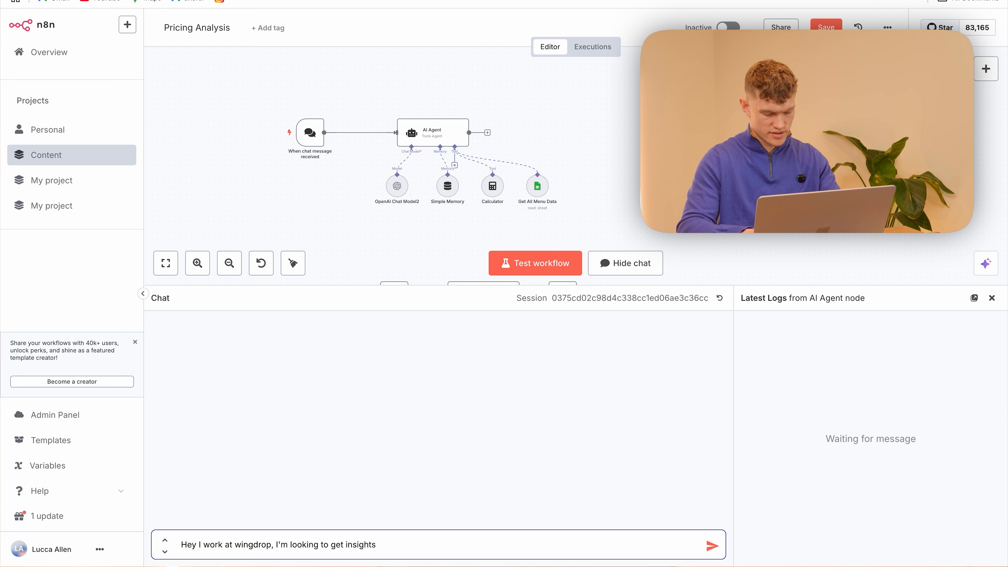
{"action": "type", "text": "as to what we can do better. First,"}
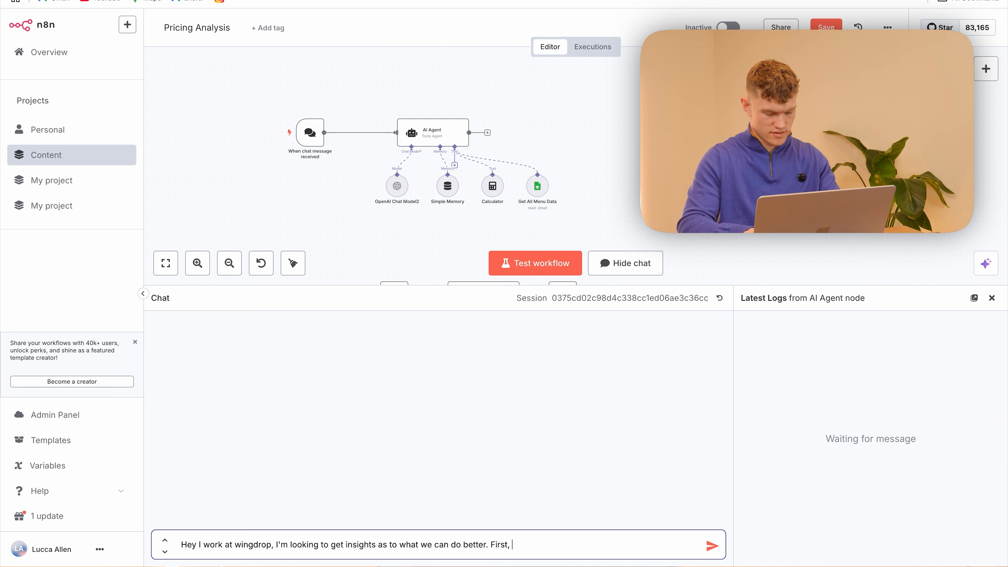
{"action": "type", "text": "give me three oitent"}
{"action": "key", "text": "BackSpace"}
{"action": "key", "text": "BackSpace"}
{"action": "key", "text": "BackSpace"}
{"action": "key", "text": "BackSpace"}
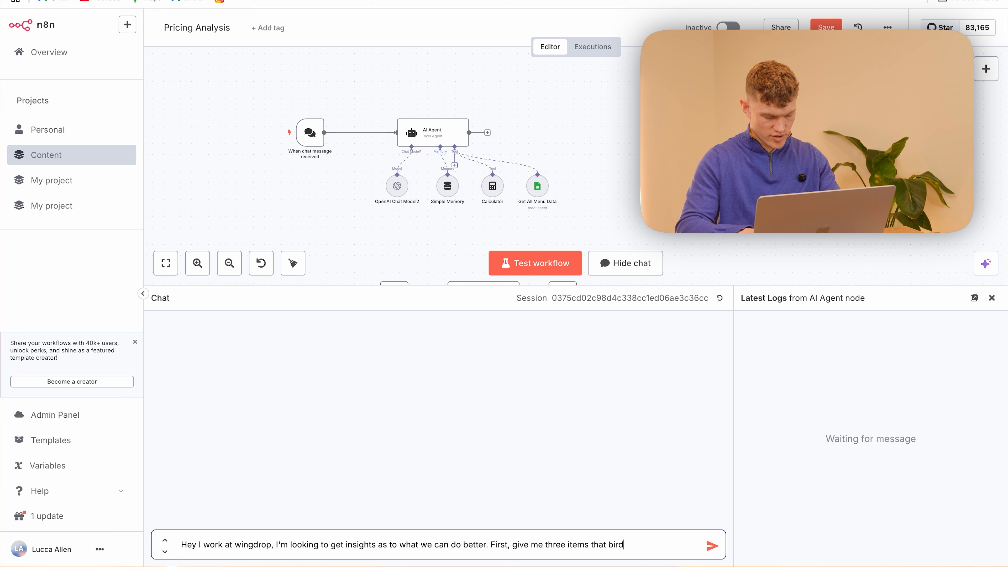
{"action": "type", "text": "are doing"}
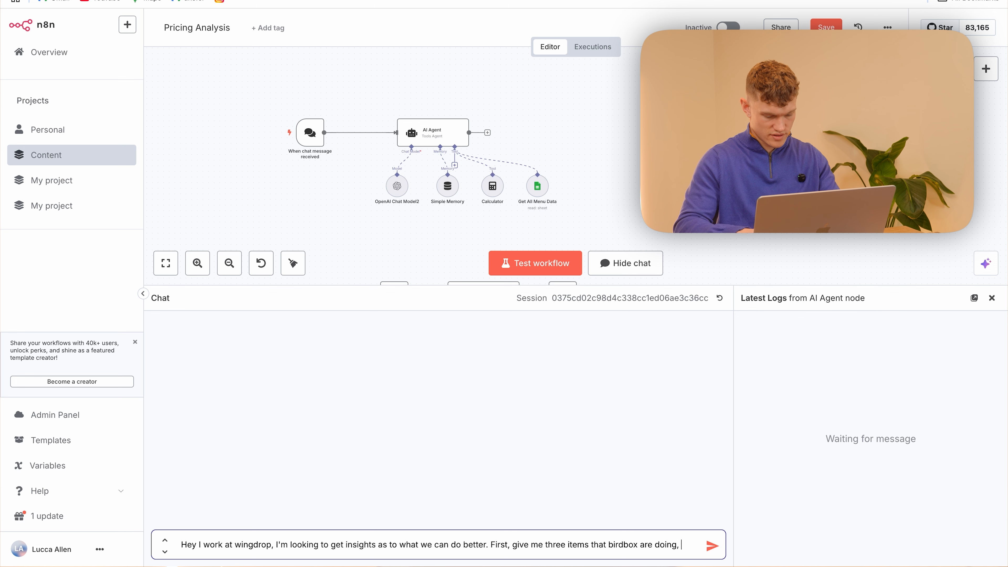
{"action": "type", "text": ", that work"}
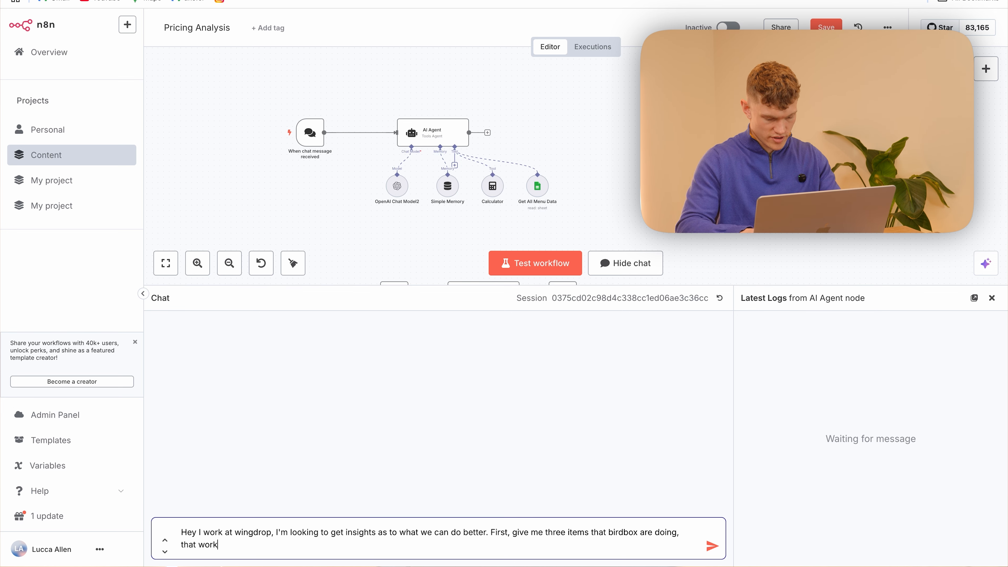
{"action": "key", "text": "Return"}
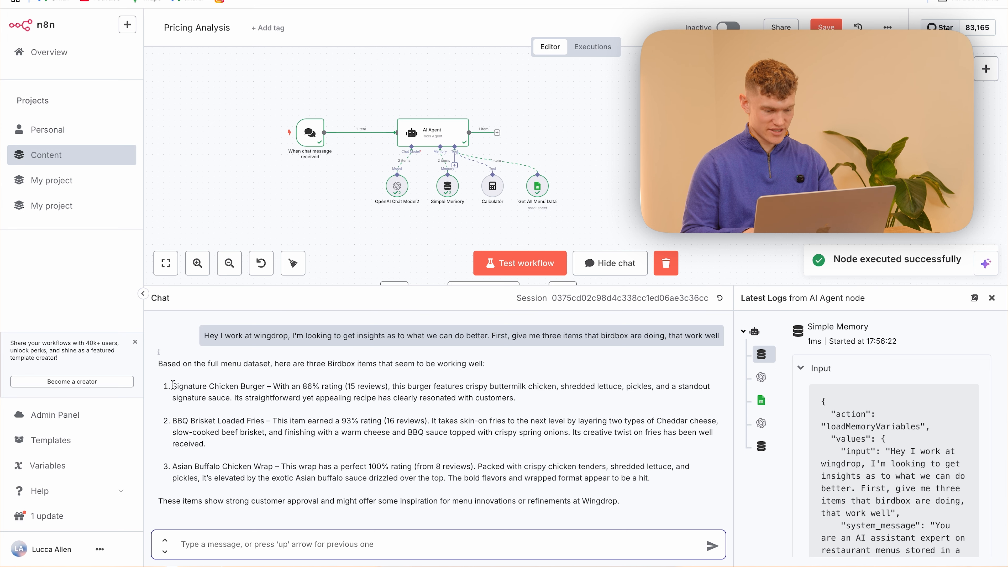
{"action": "left_click_drag", "start_coordinate": [171, 385], "coordinate": [288, 387]}
{"action": "left_click_drag", "start_coordinate": [173, 421], "coordinate": [277, 420]}
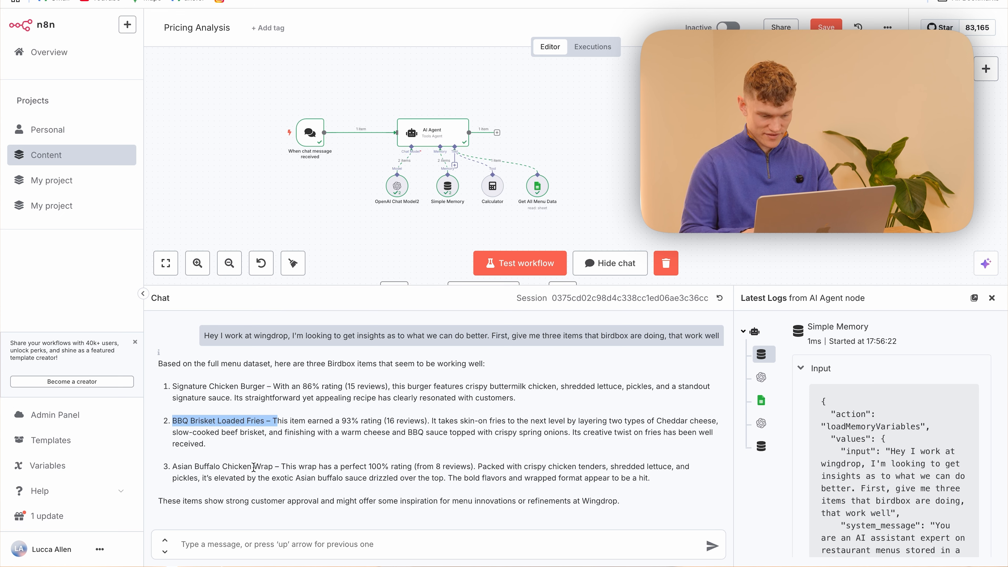
{"action": "left_click_drag", "start_coordinate": [173, 465], "coordinate": [393, 464]}
Ask the agent the follow-up question "Are we more expensive on any items?" in the same chat session and review the result
{"action": "left_click", "coordinate": [364, 546]}
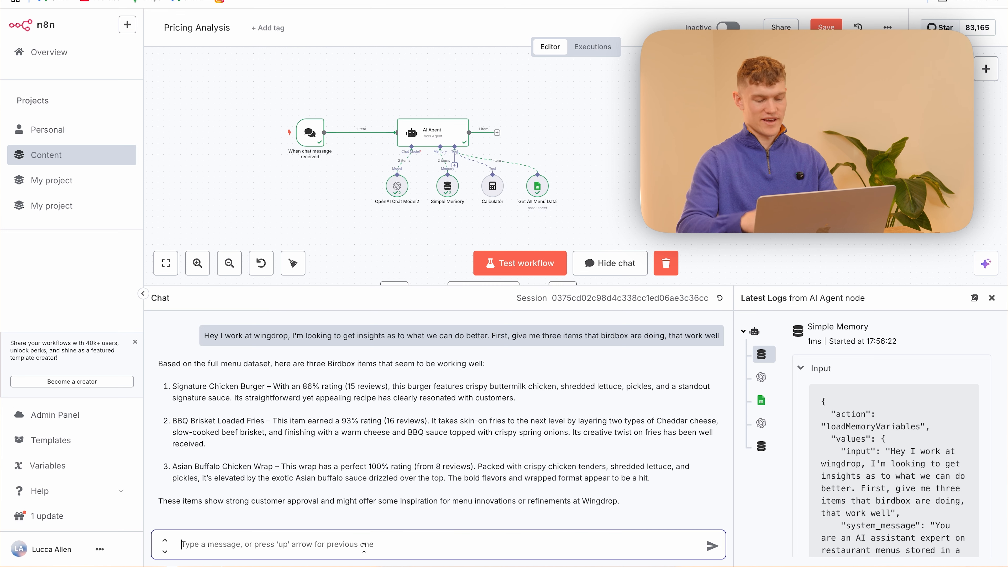
{"action": "type", "text": "Are we m"}
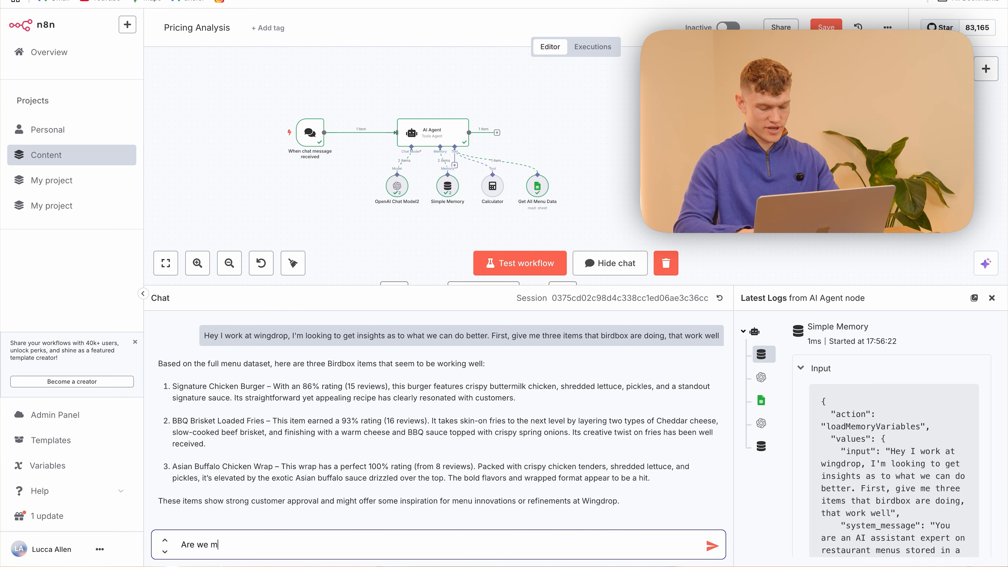
{"action": "type", "text": "ore expensive an"}
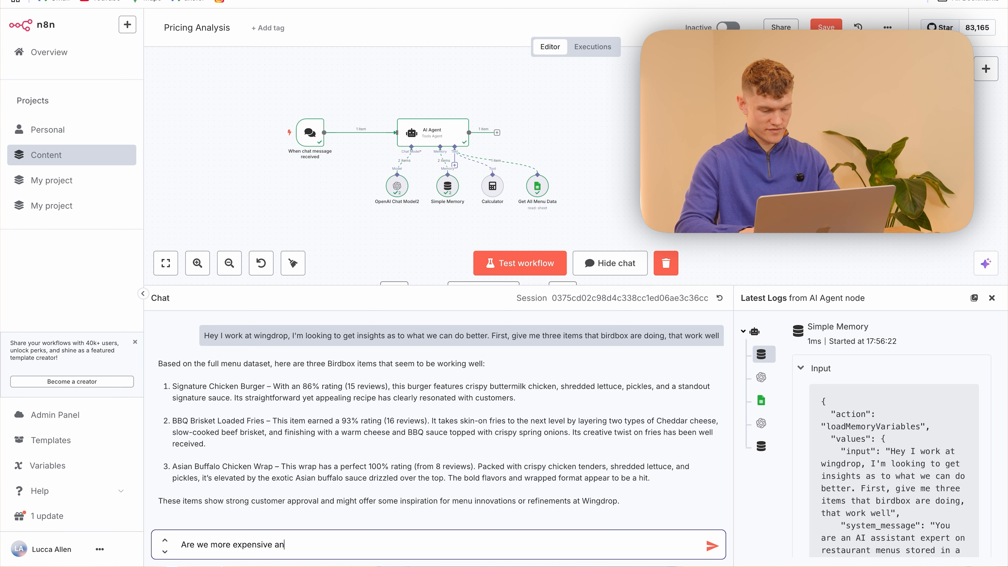
{"action": "key", "text": "BackSpace"}
{"action": "key", "text": "BackSpace"}
{"action": "type", "text": "on any ite"}
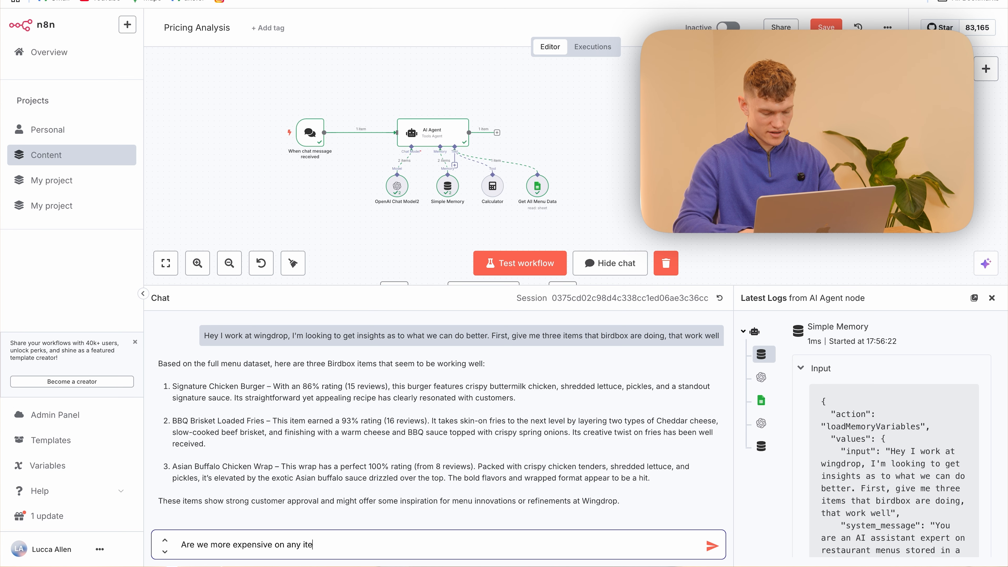
{"action": "type", "text": "ms?"}
{"action": "key", "text": "Return"}
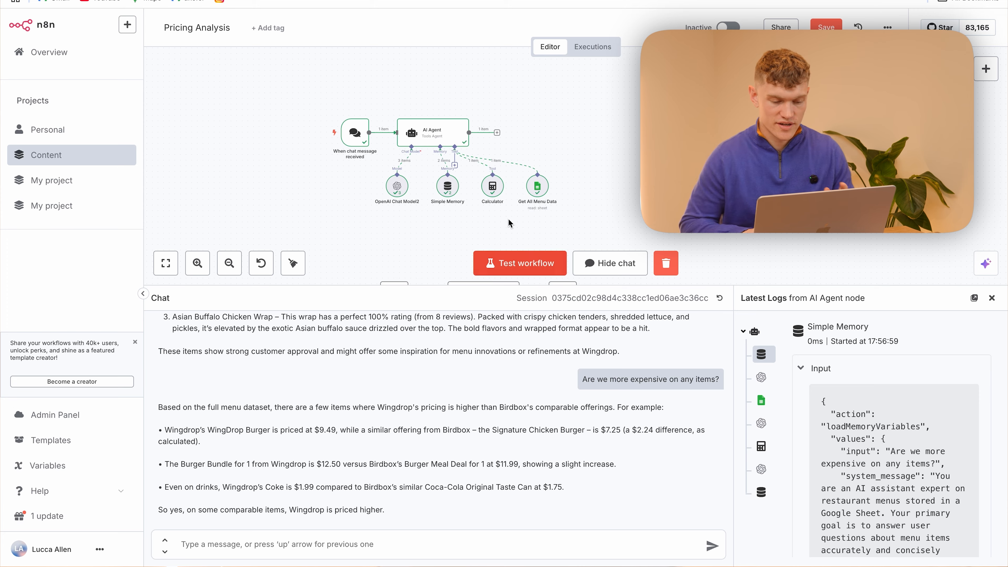
{"action": "scroll", "coordinate": [508, 218], "scroll_direction": "down", "scroll_amount": 10}
{"action": "scroll", "coordinate": [510, 217], "scroll_direction": "up", "scroll_amount": 5}
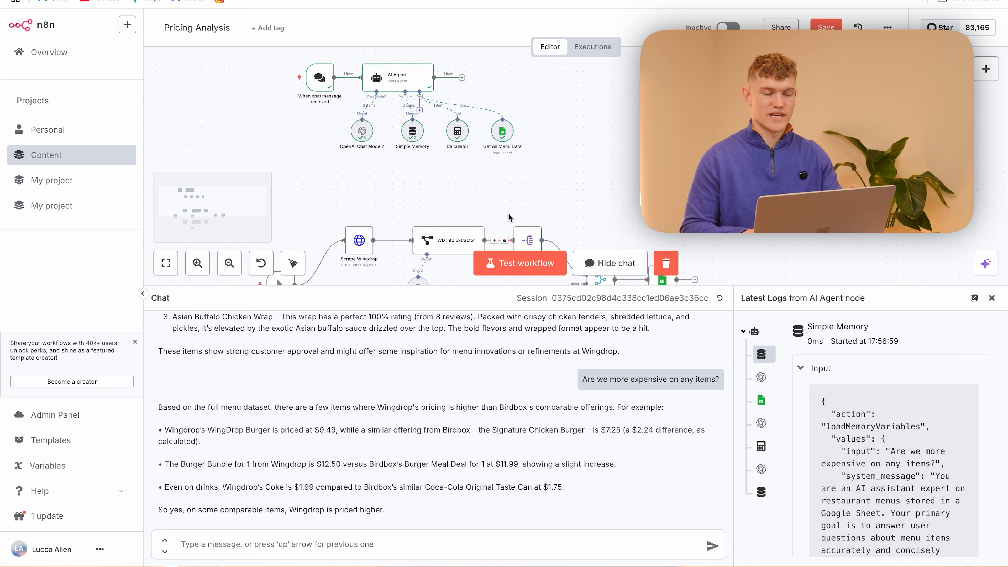